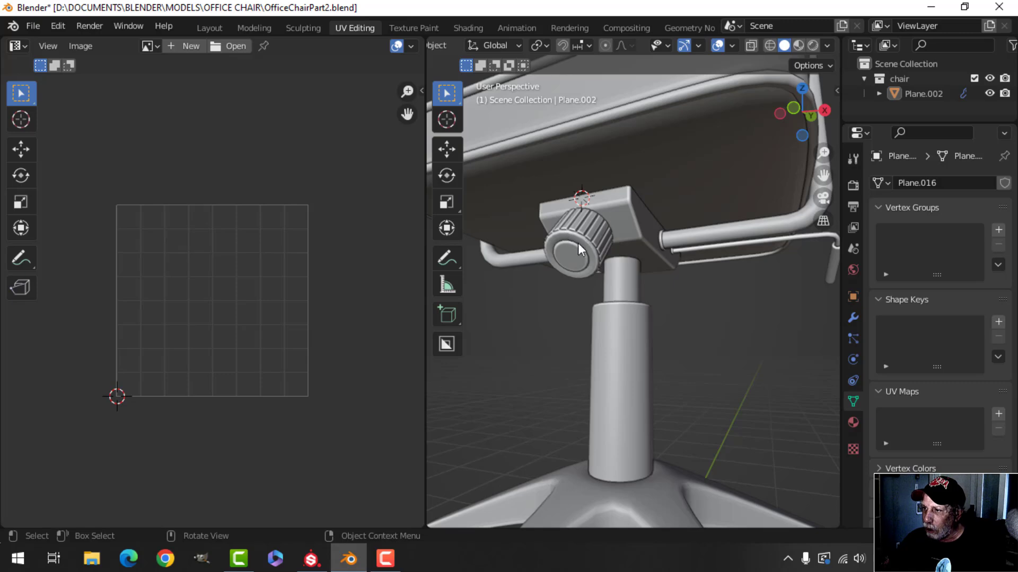
- Examine the office chair's underside, adjustment knob, lever and base from several angles
scroll(644, 256, "down", 6)
middle_click_drag(660, 259, 643, 231)
scroll(597, 264, "up", 6)
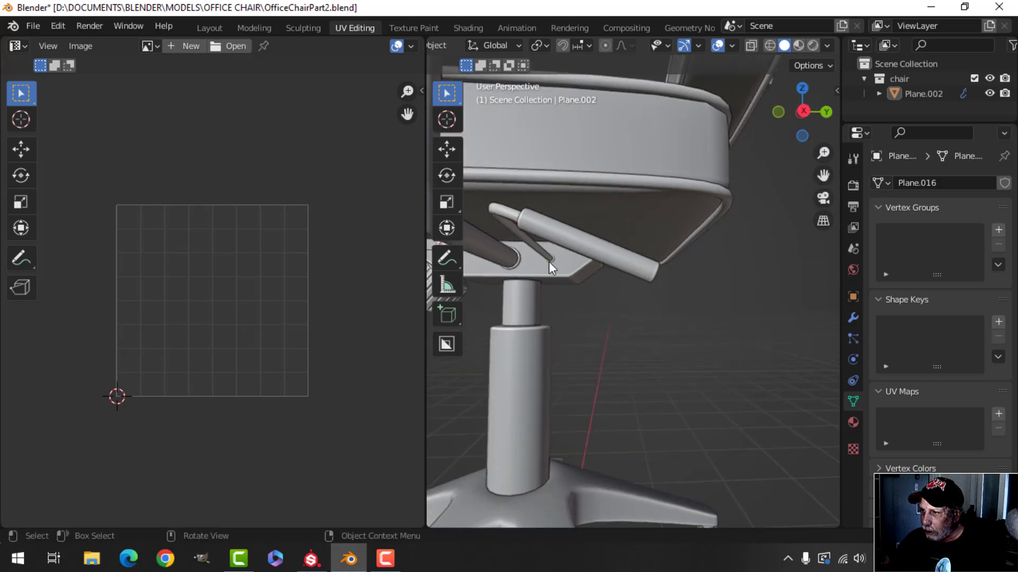
scroll(654, 268, "down", 5)
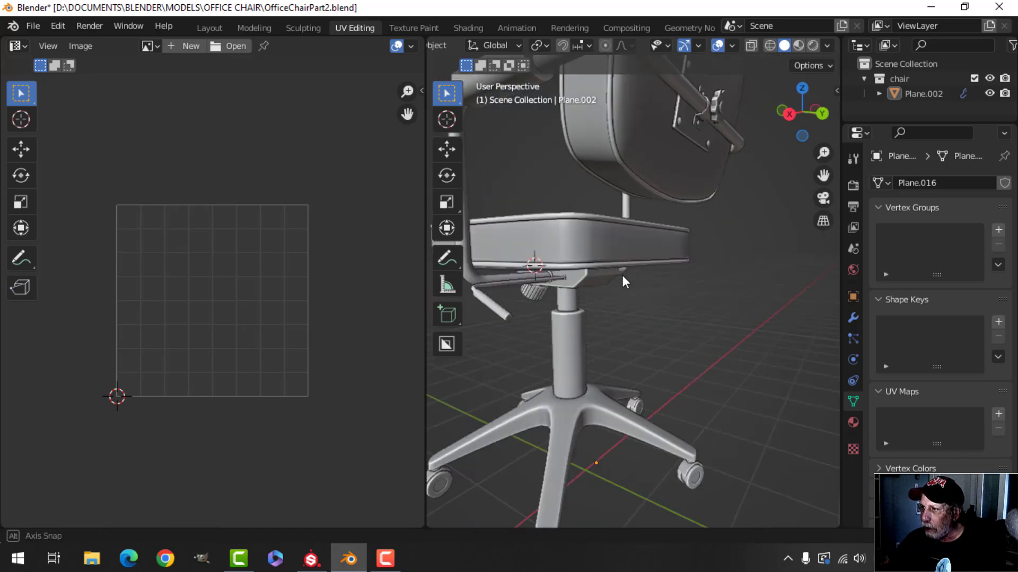
mouse_move(621, 275)
middle_mouse_down()
mouse_move(632, 258)
mouse_move(680, 253)
mouse_move(670, 252)
mouse_move(673, 208)
mouse_move(571, 260)
mouse_move(667, 277)
mouse_move(694, 261)
mouse_move(624, 279)
middle_mouse_up()
scroll(679, 252, "up", 5)
scroll(673, 208, "down", 5)
- Merge all of the chair's vertices by distance in Edit Mode, returning to Object Mode with the chair deselected
left_click(624, 279)
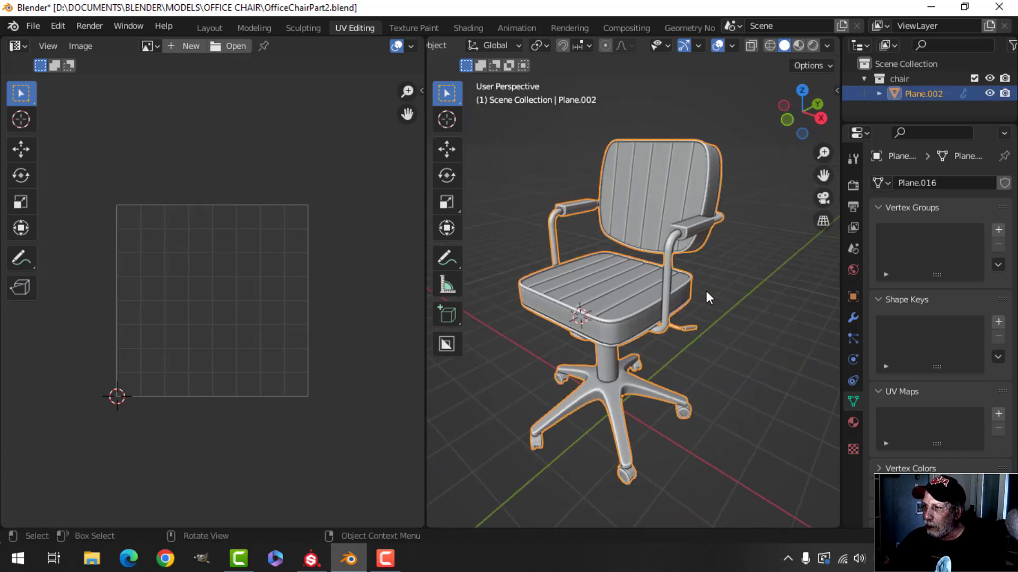
key("Tab")
scroll(706, 291, "down", 3)
middle_click_drag(706, 291, 690, 287)
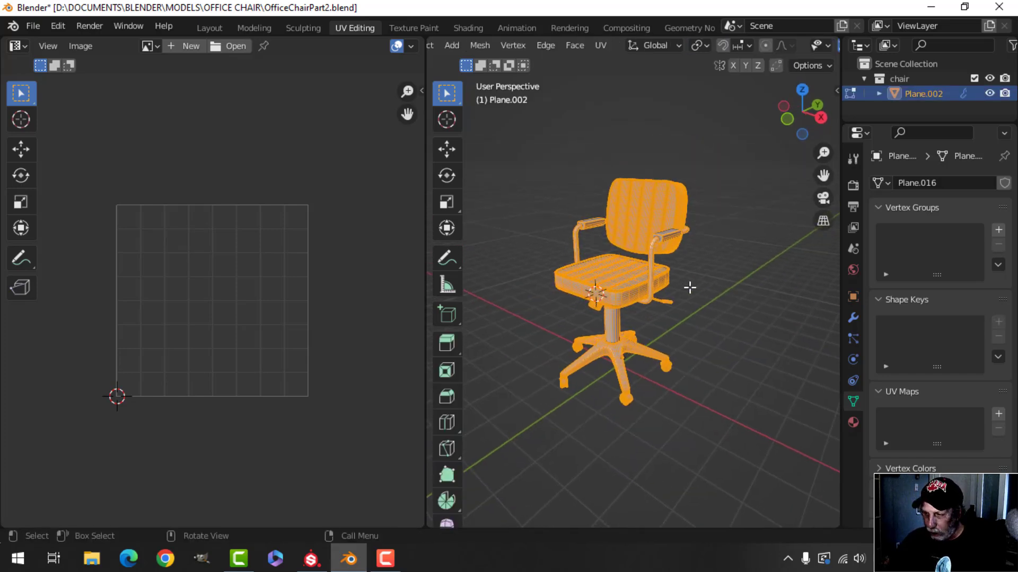
key("m")
left_click(688, 286)
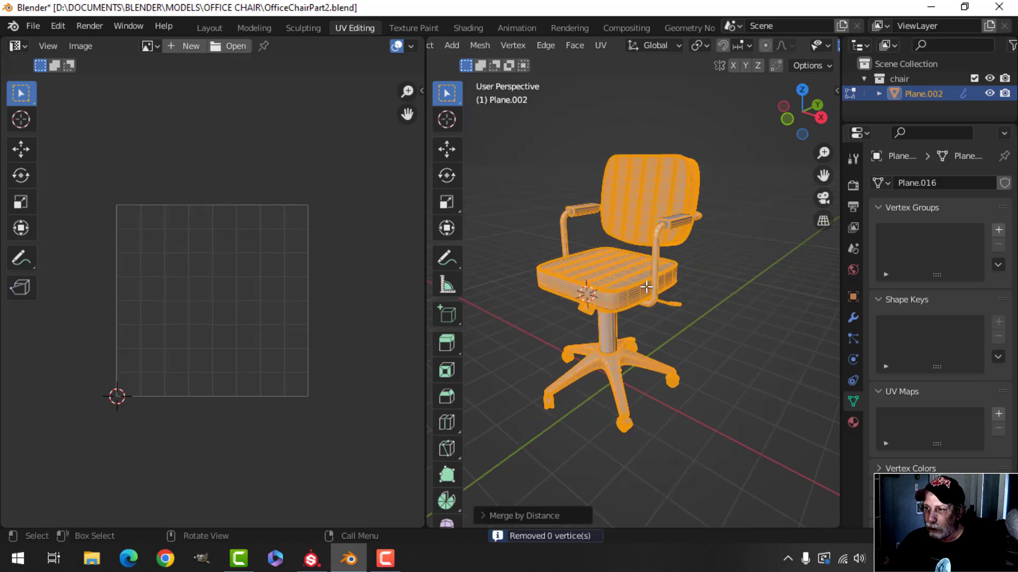
middle_click_drag(650, 289, 665, 253)
key("Tab")
key("alt+a")
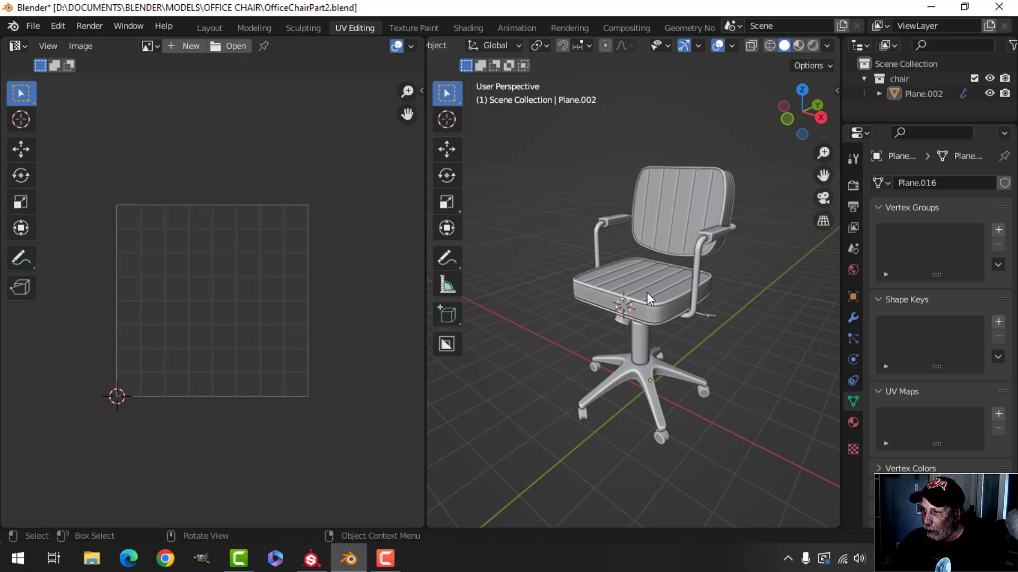
scroll(670, 285, "up", 2)
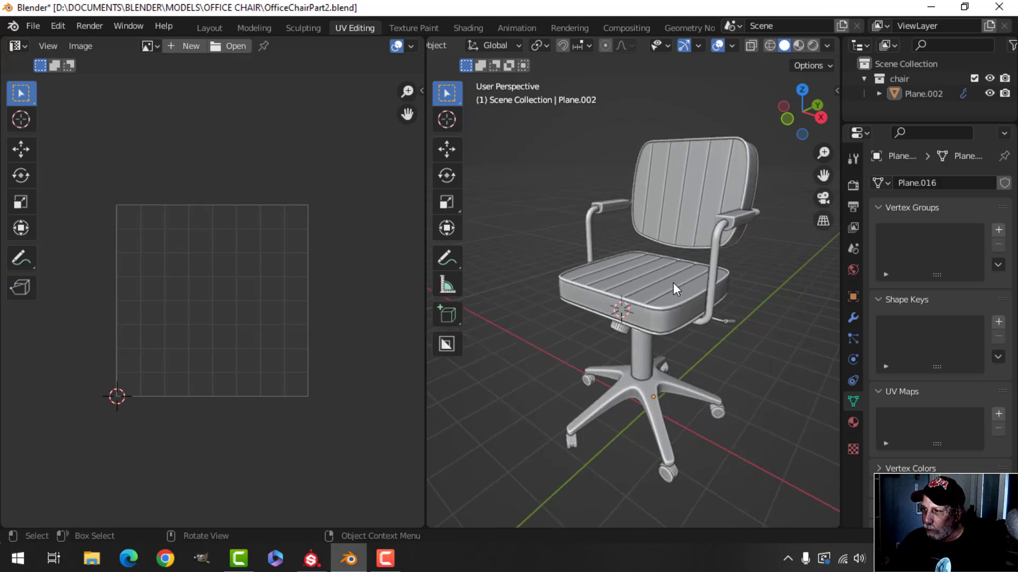
middle_click_drag(673, 282, 664, 253)
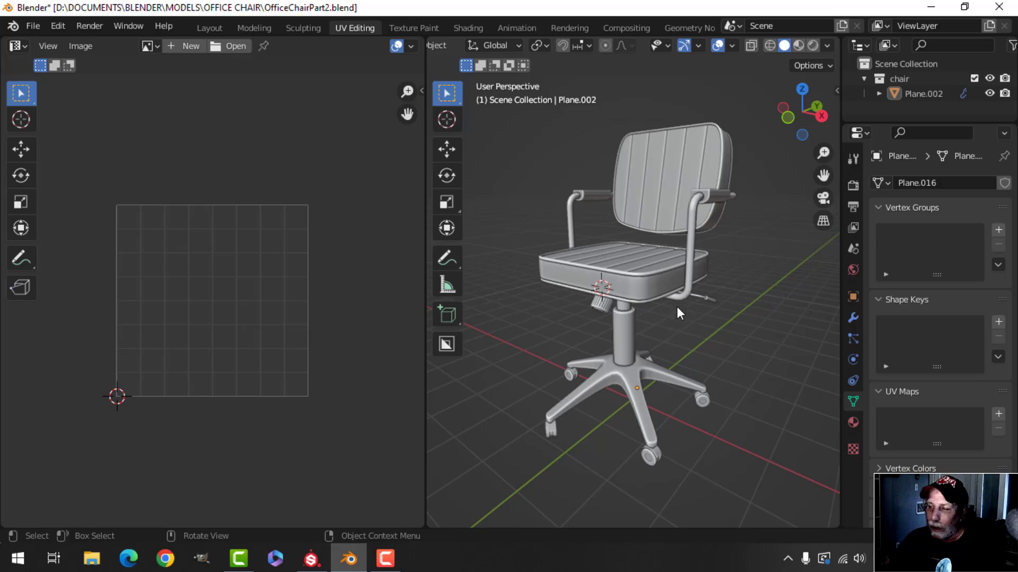
mouse_move(676, 306)
middle_mouse_down()
mouse_move(672, 317)
mouse_move(718, 319)
mouse_move(691, 324)
mouse_move(685, 310)
middle_mouse_up()
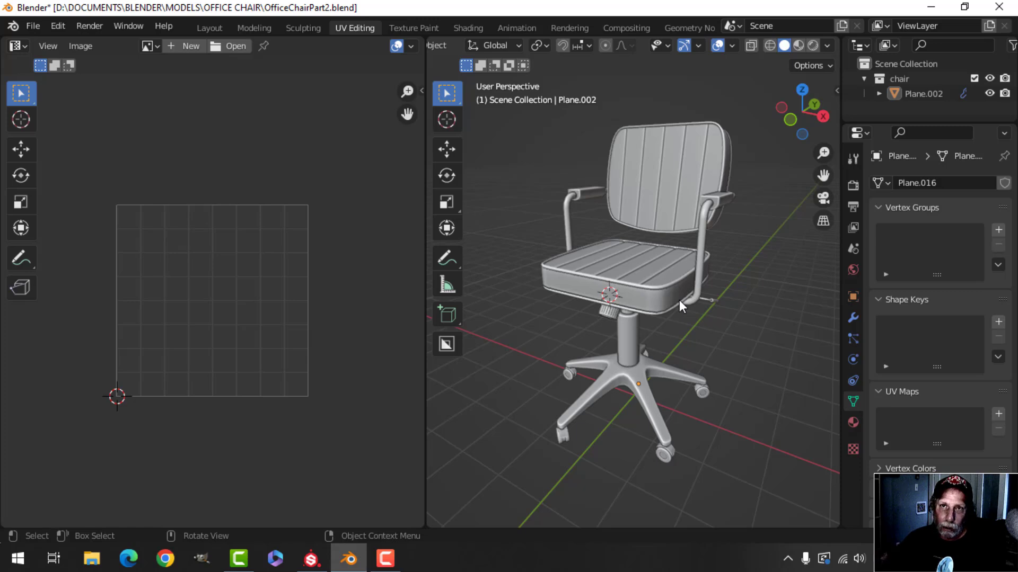
mouse_move(697, 302)
middle_mouse_down()
mouse_move(656, 278)
mouse_move(679, 286)
mouse_move(689, 307)
middle_mouse_up()
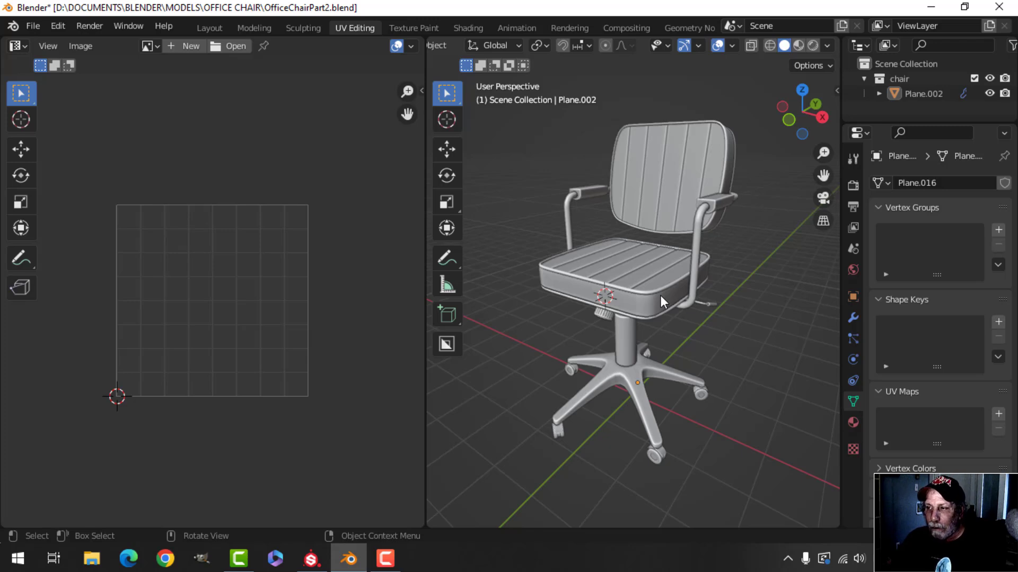
- Unwrap the whole chair mesh with Smart UV Project, using an island margin of 0.002
middle_click_drag(661, 304, 651, 285)
left_click(651, 285)
key("Tab")
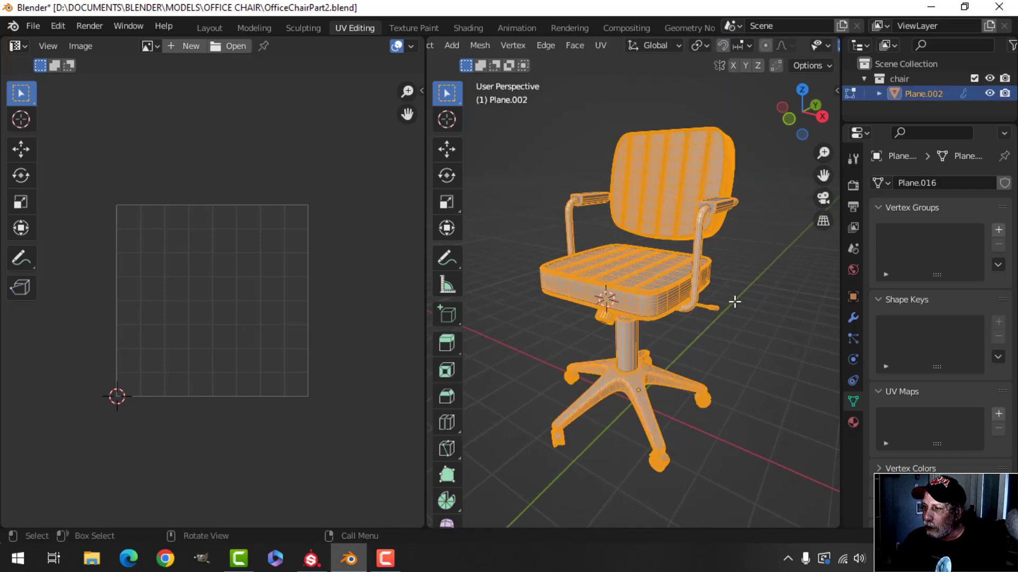
middle_click_drag(733, 300, 712, 277)
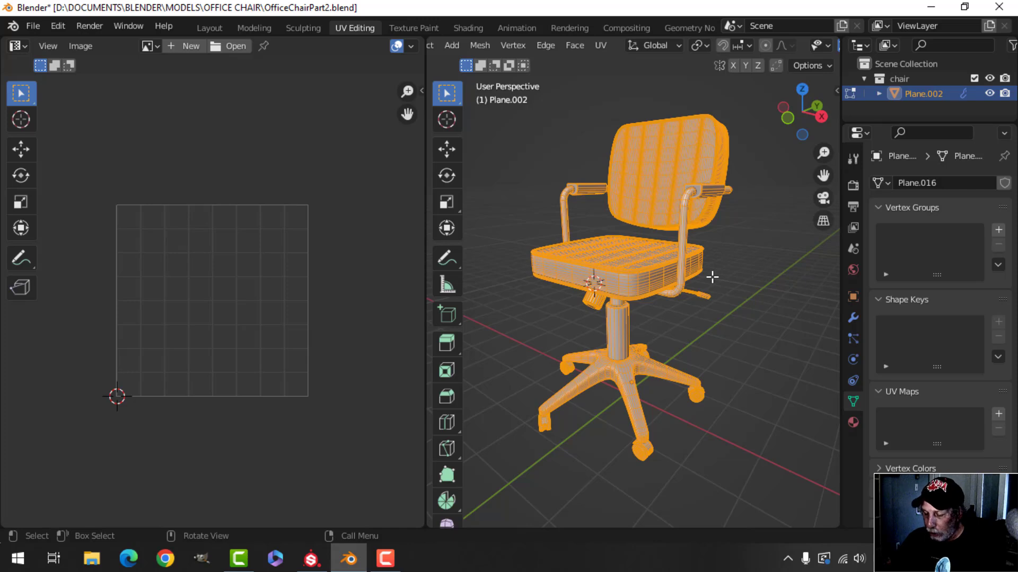
key("u")
left_click(708, 298)
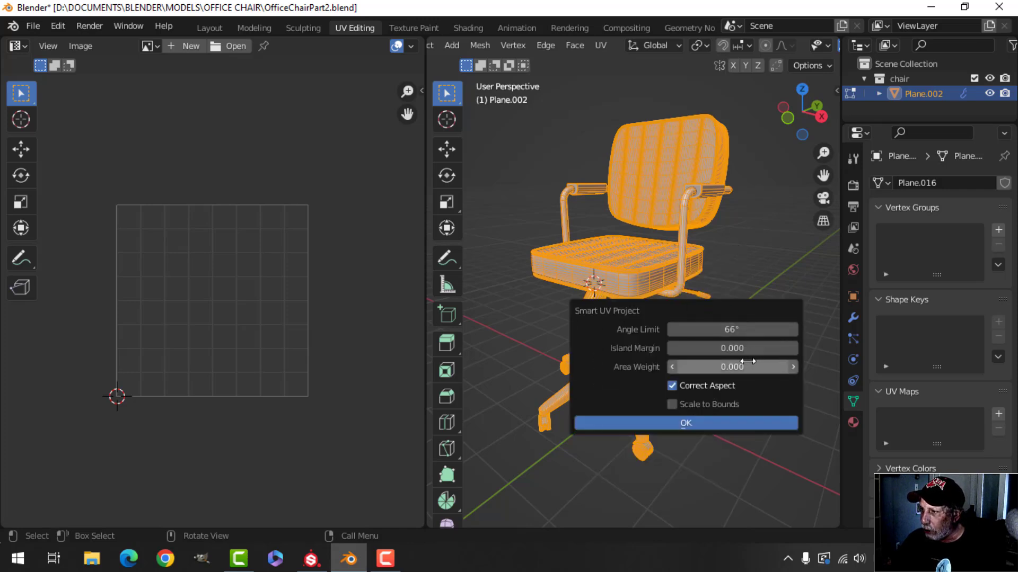
left_click(734, 348)
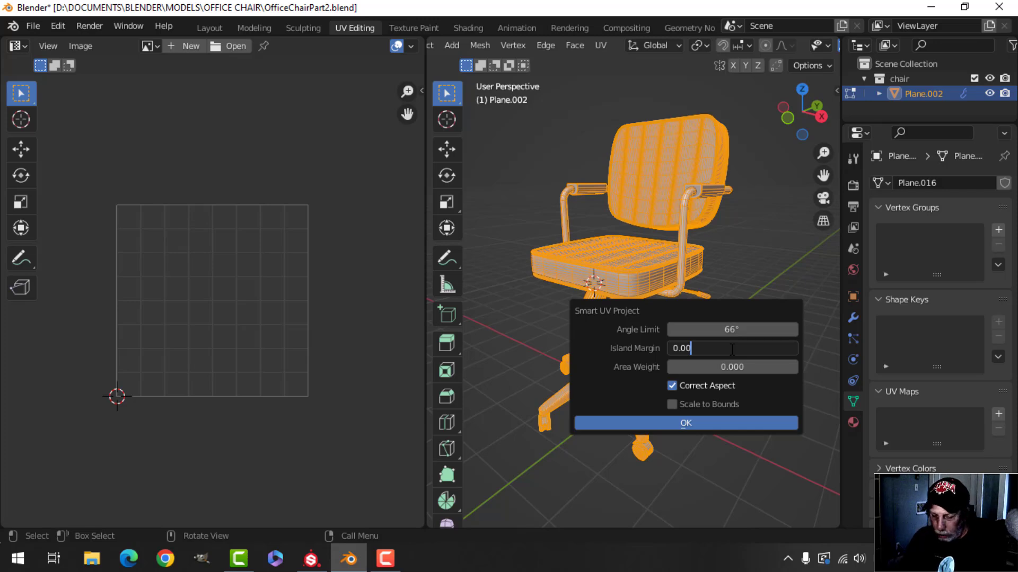
key("Return")
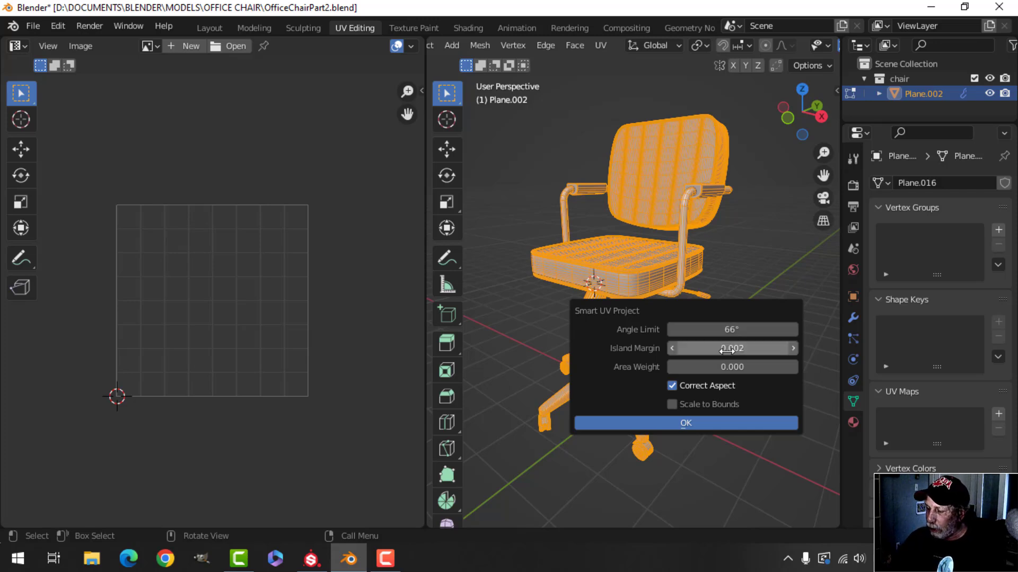
left_click(711, 421)
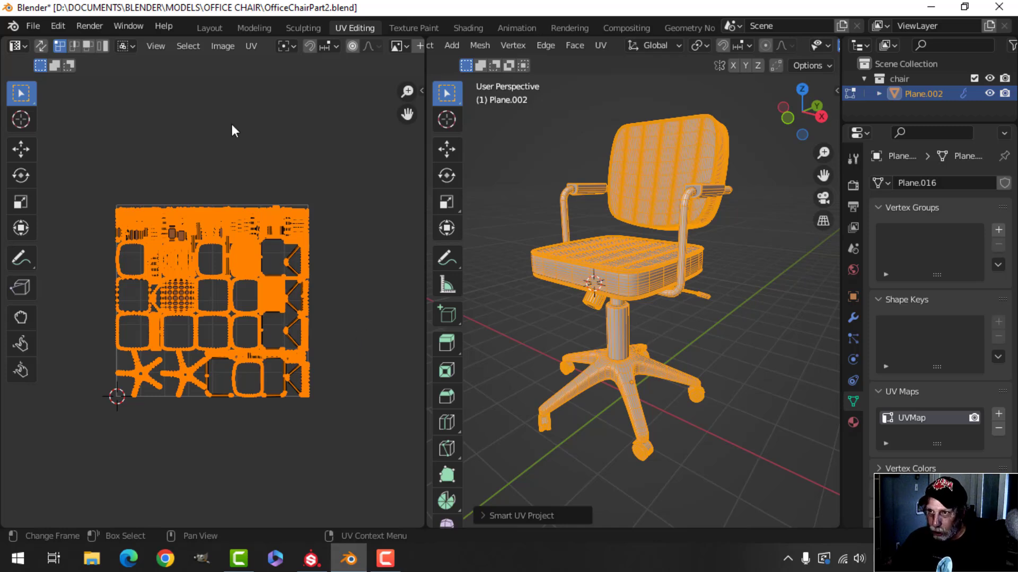
- Pack the chair's UV islands into a single tile with UVPackmaster3, check the layout and return to Object Mode
key("n")
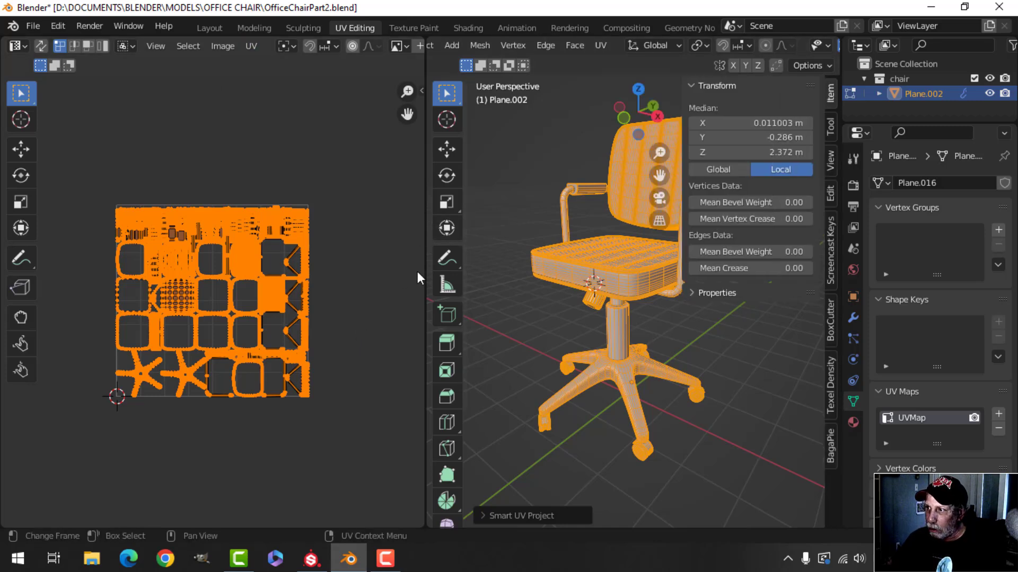
key("n")
key("n")
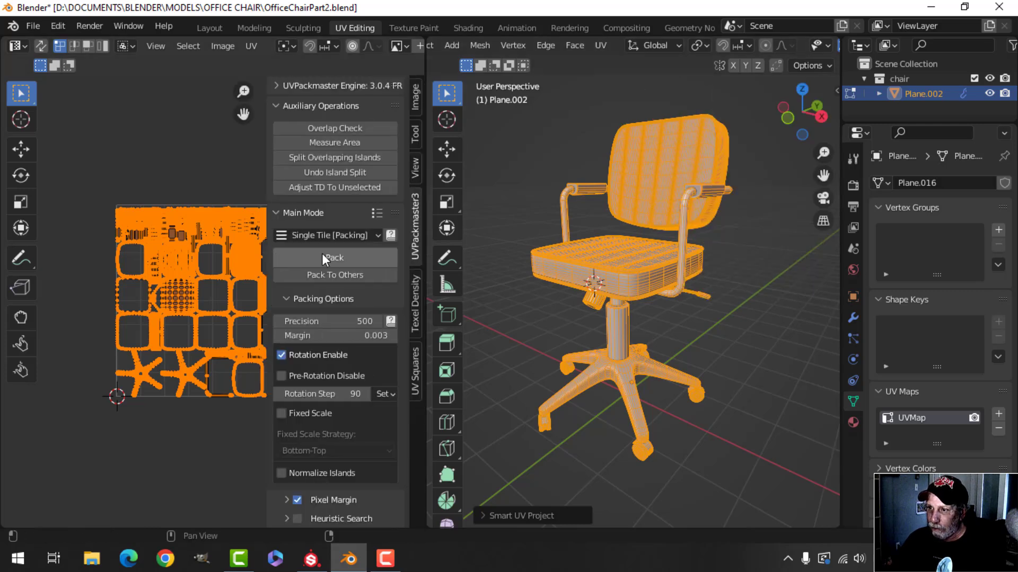
left_click(343, 257)
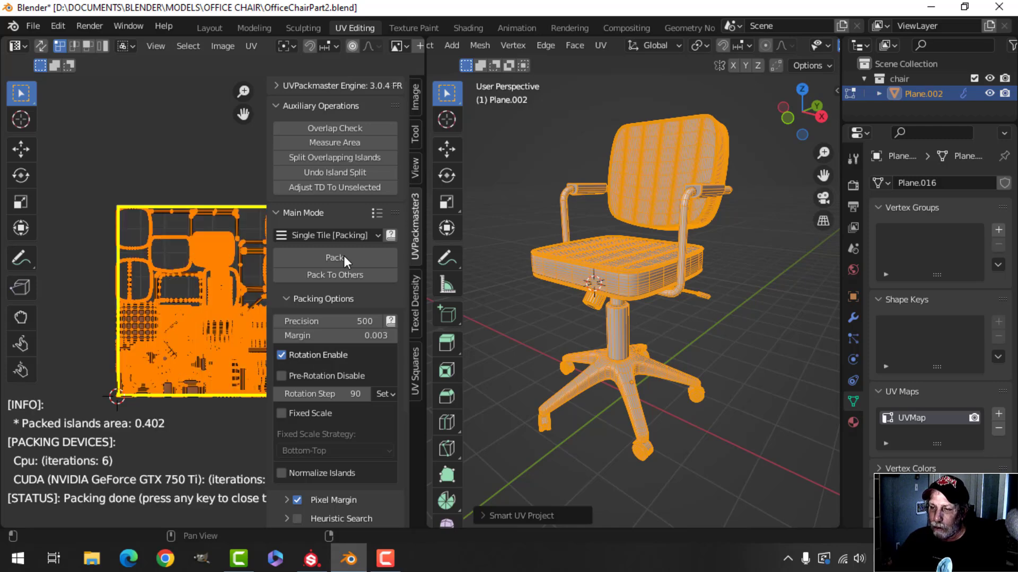
key("n")
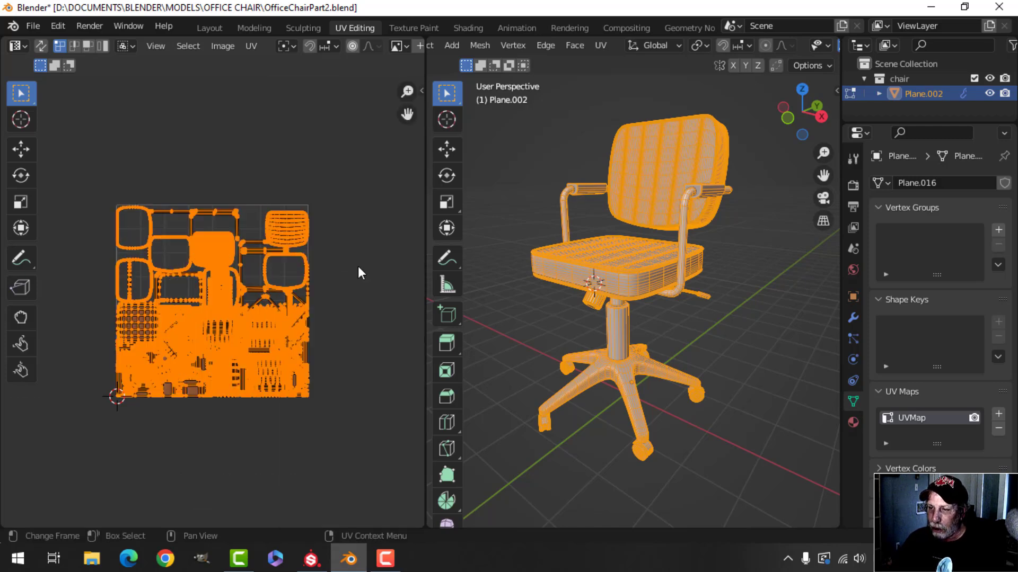
scroll(356, 265, "up", 5)
scroll(353, 268, "up", 2)
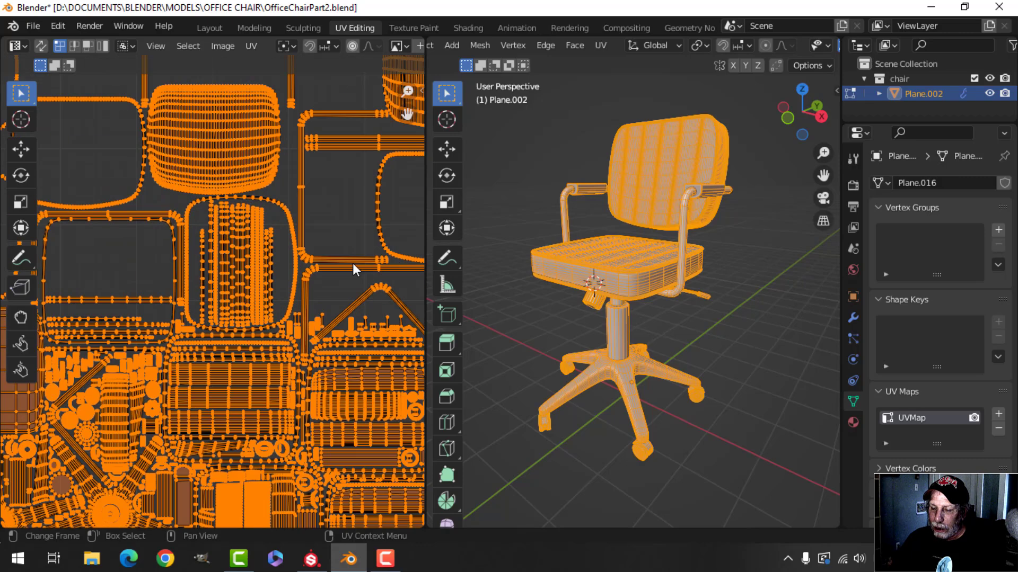
scroll(353, 269, "down", 5)
key("Tab")
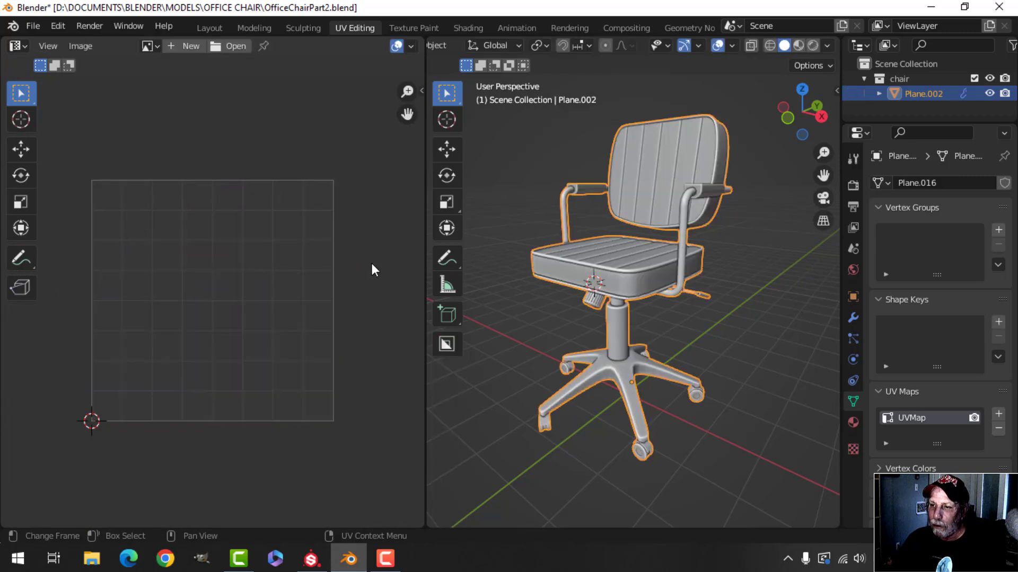
middle_click_drag(373, 270, 366, 245)
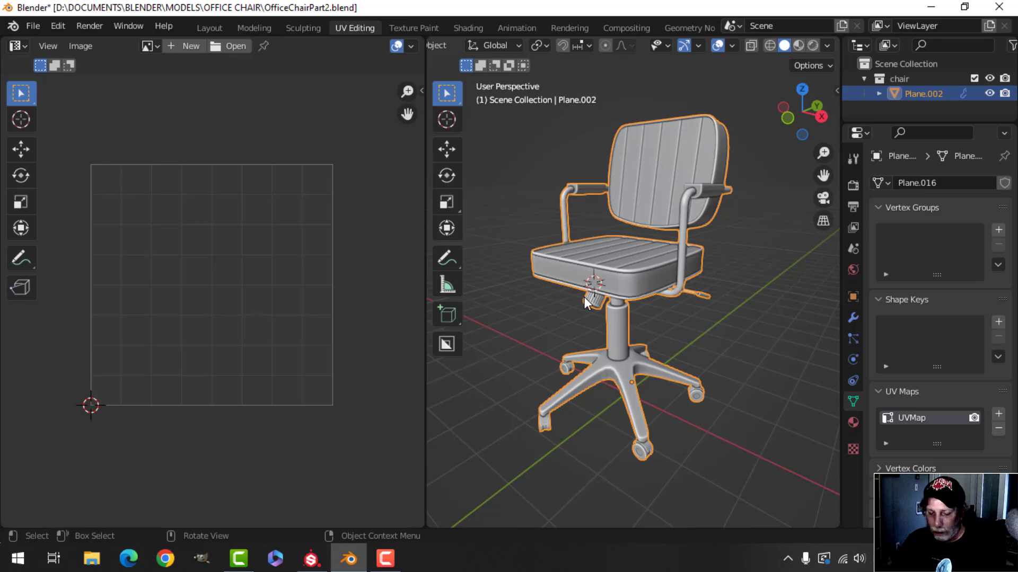
- Save the chair's scene file and export the selected chair in FBX format
key("ctrl+s")
left_click(32, 25)
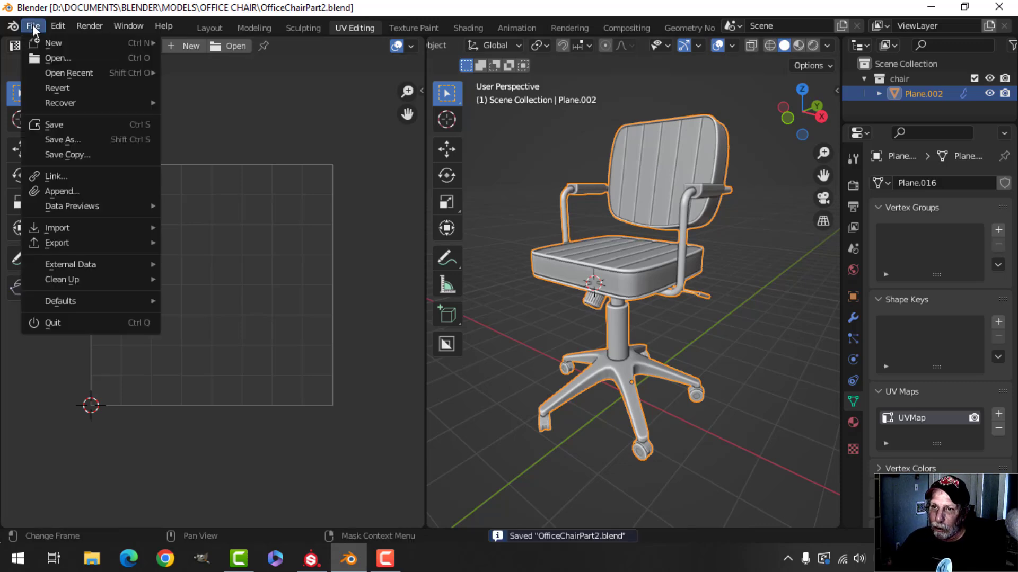
mouse_move(94, 239)
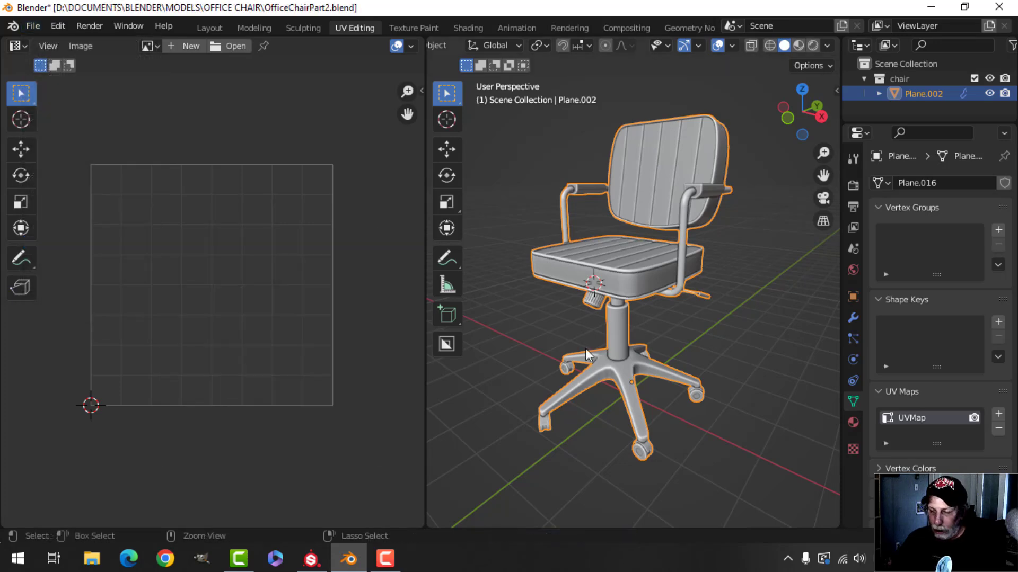
key("ctrl+s")
- Switch to Substance Painter and create a new project from OfficeChairPart2.fbx with the OpenGL normal map format
left_click(317, 548)
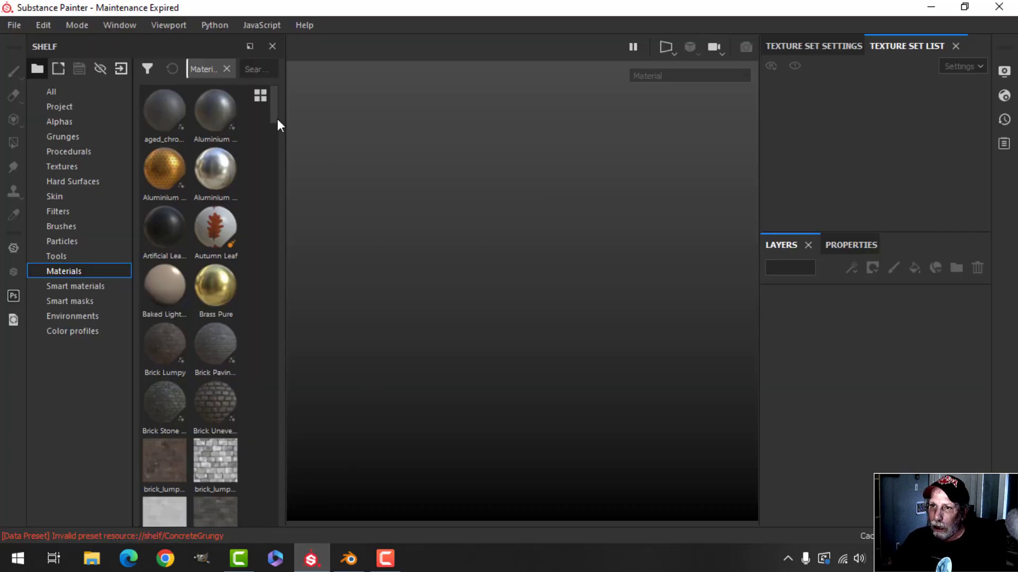
left_click(18, 23)
left_click(28, 39)
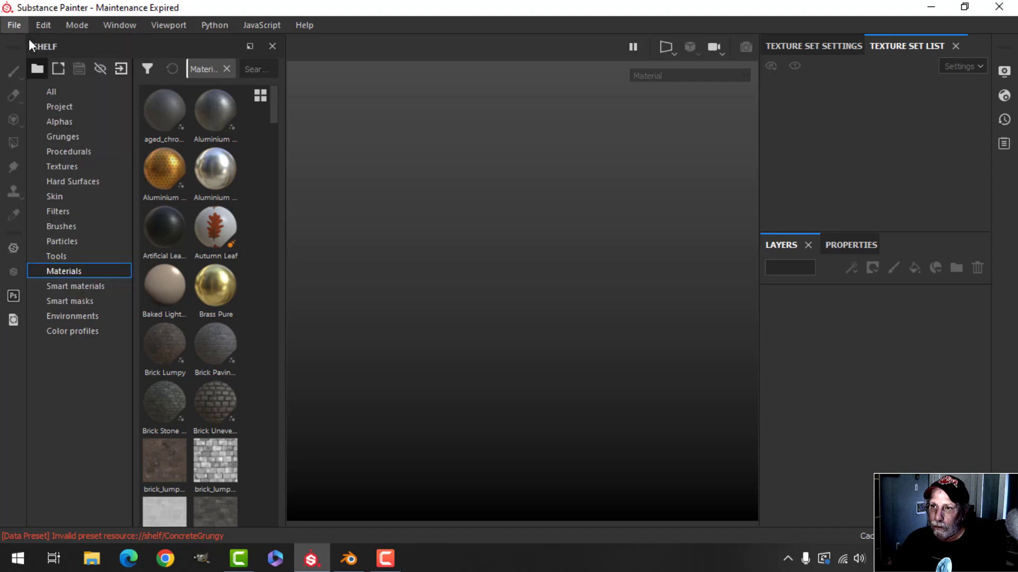
left_click(435, 138)
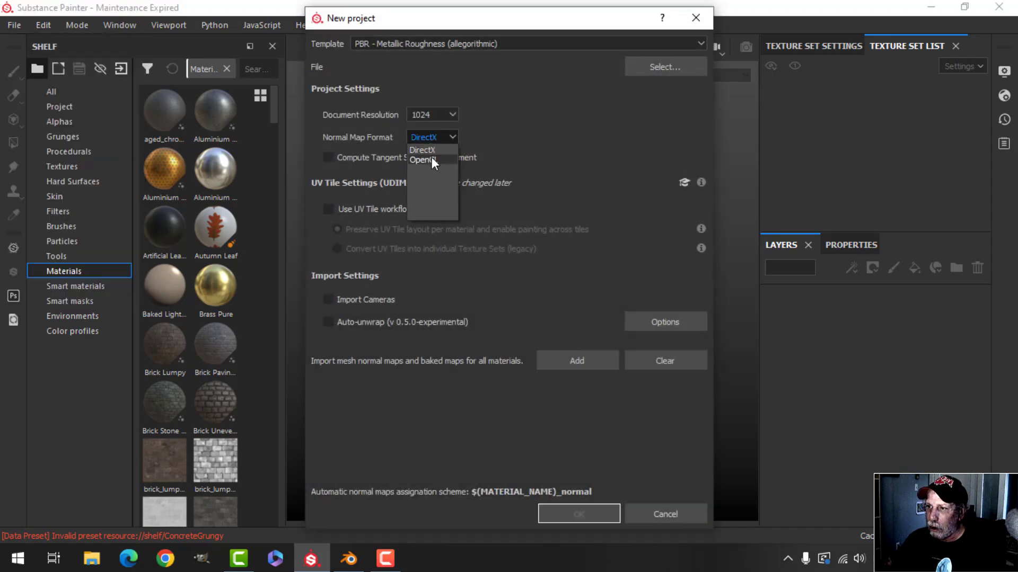
left_click(431, 159)
left_click(662, 68)
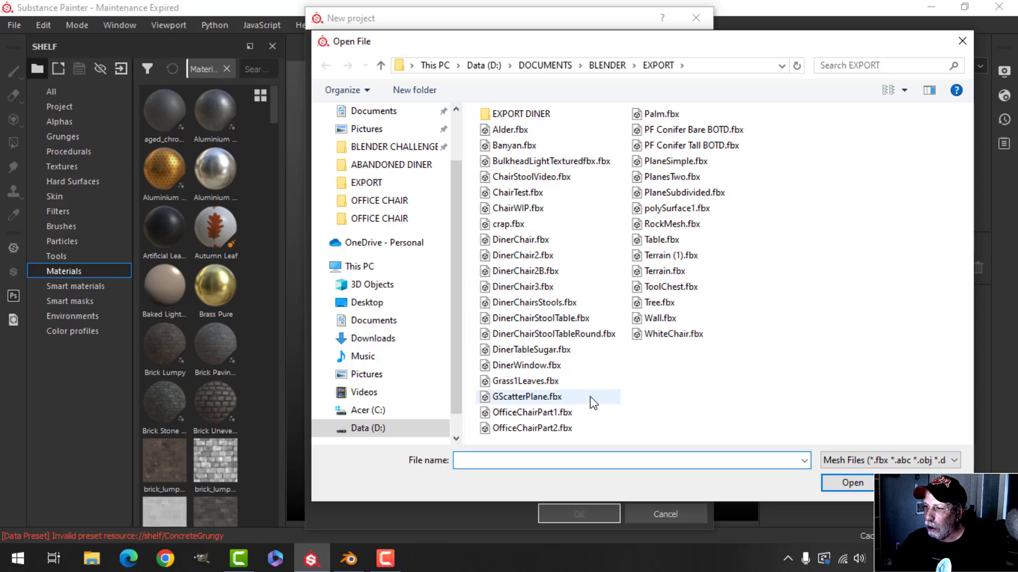
left_click(548, 428)
left_click(843, 483)
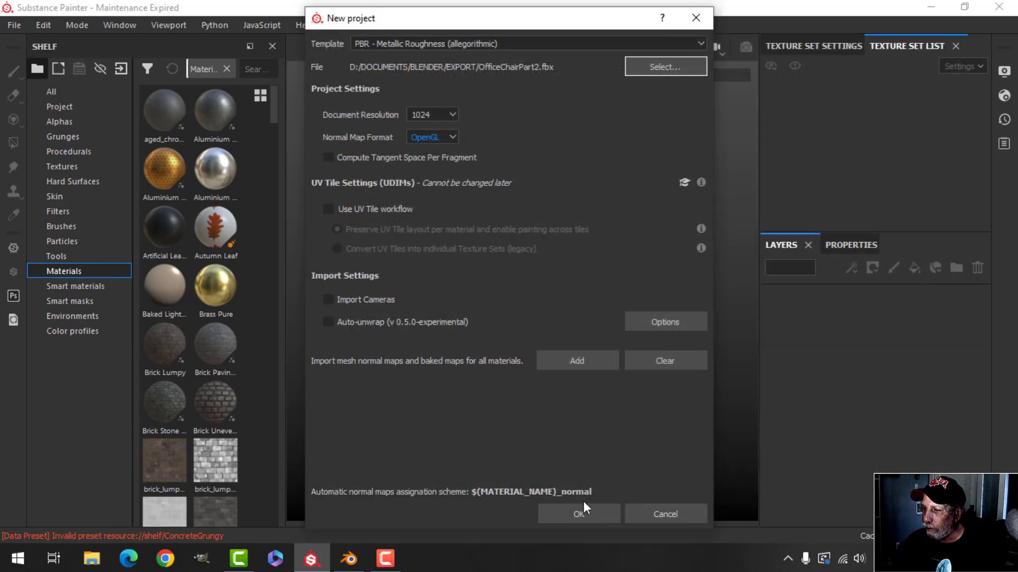
left_click(583, 509)
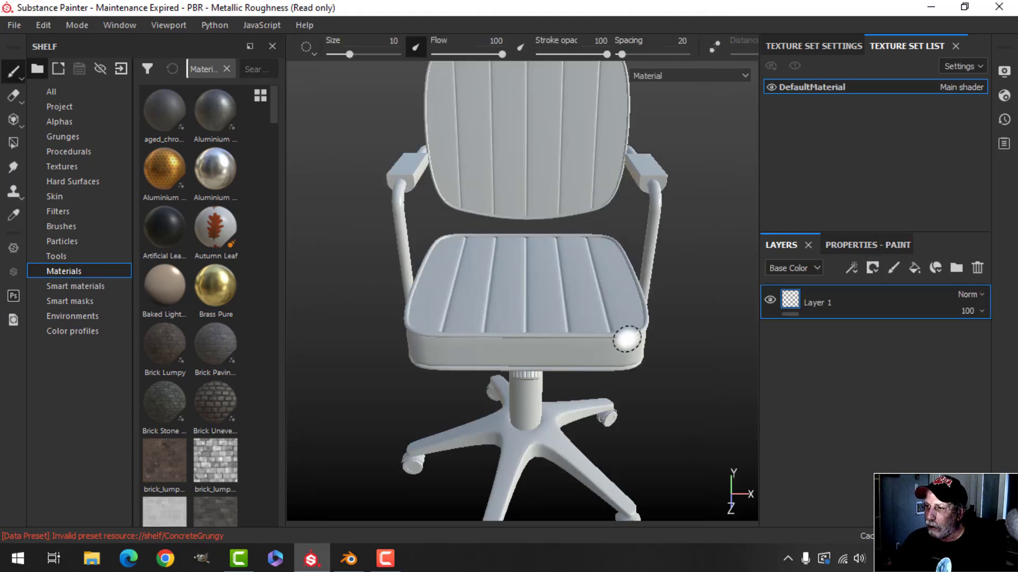
- Open the mesh map baking settings for the chair's texture set and set the output size to 2048
scroll(616, 334, "down", 2)
left_click_drag(618, 340, 562, 287, "alt")
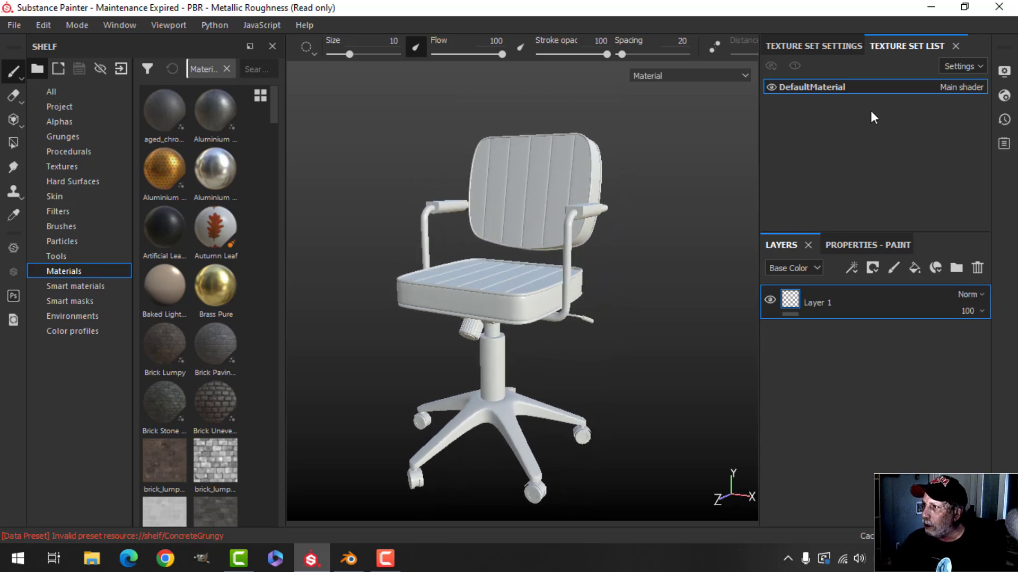
left_click(816, 45)
scroll(870, 195, "down", 6)
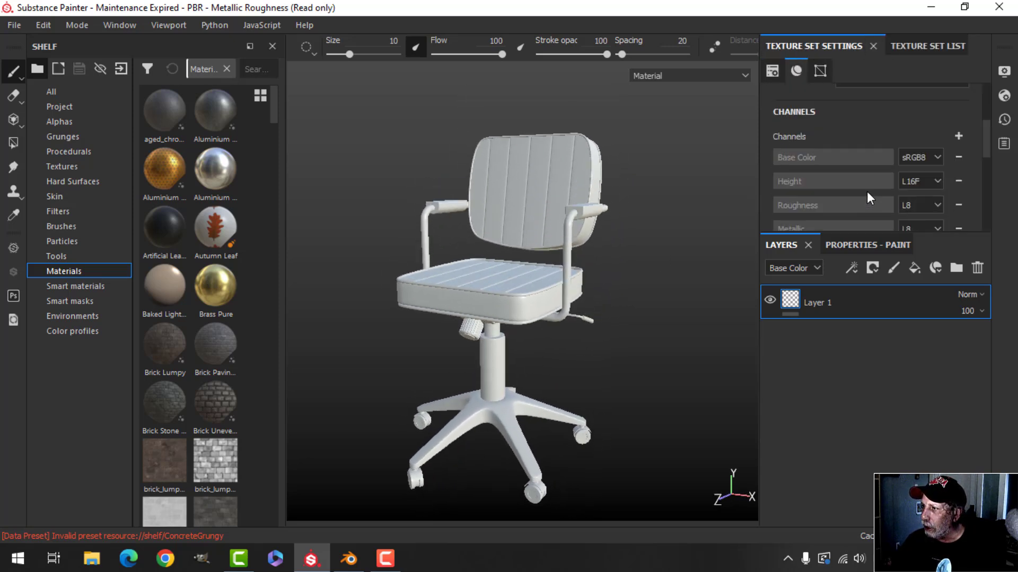
left_click(901, 152)
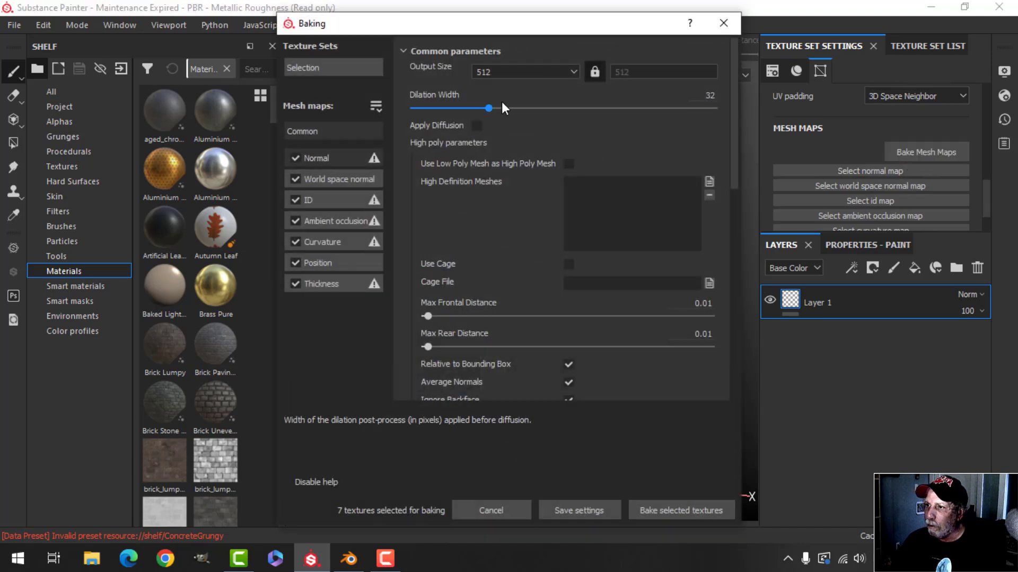
left_click(503, 72)
left_click(492, 139)
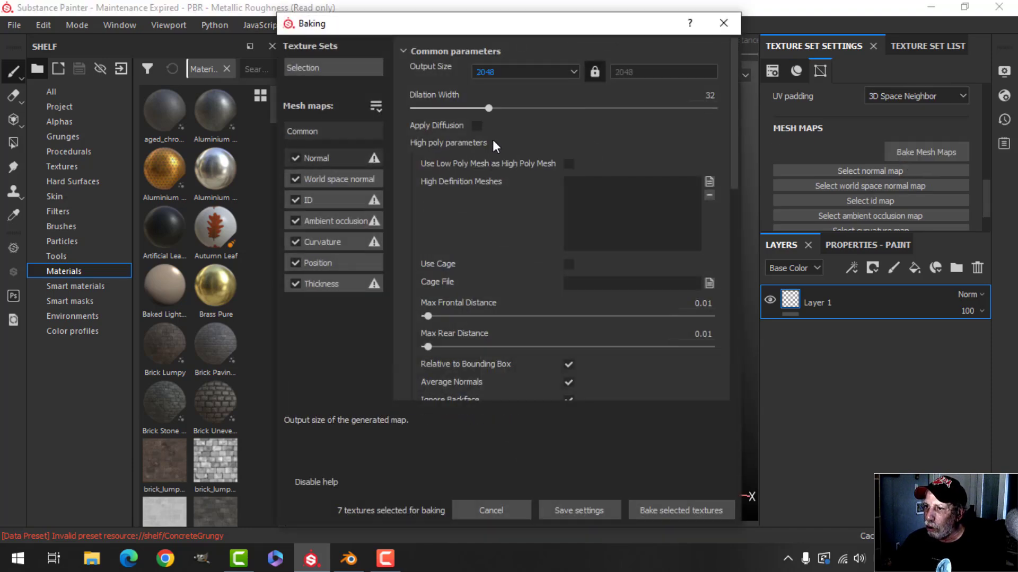
- Exclude the ID and Thickness maps and bake the remaining five mesh maps for the chair
left_click(295, 200)
left_click(295, 284)
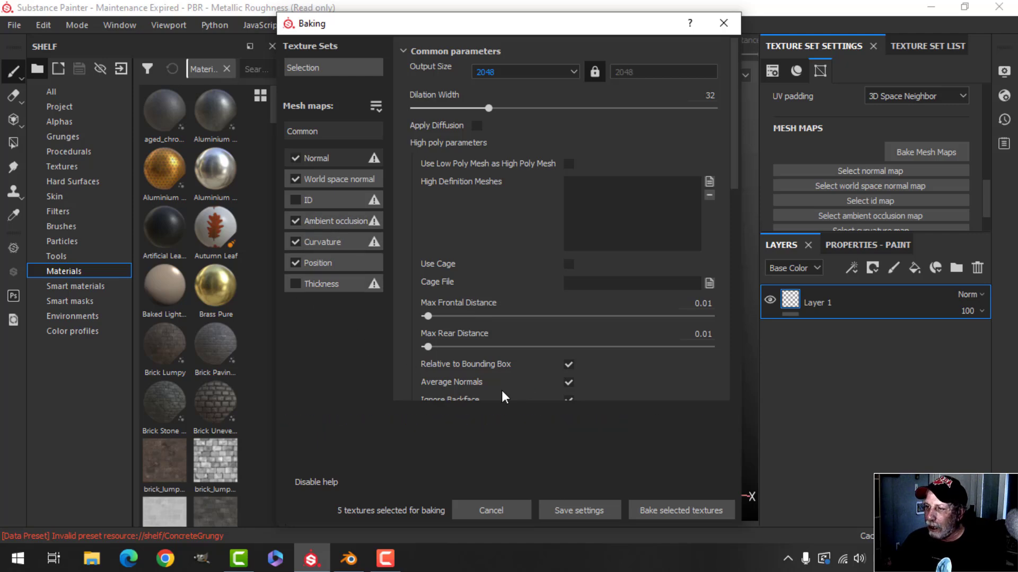
left_click(675, 510)
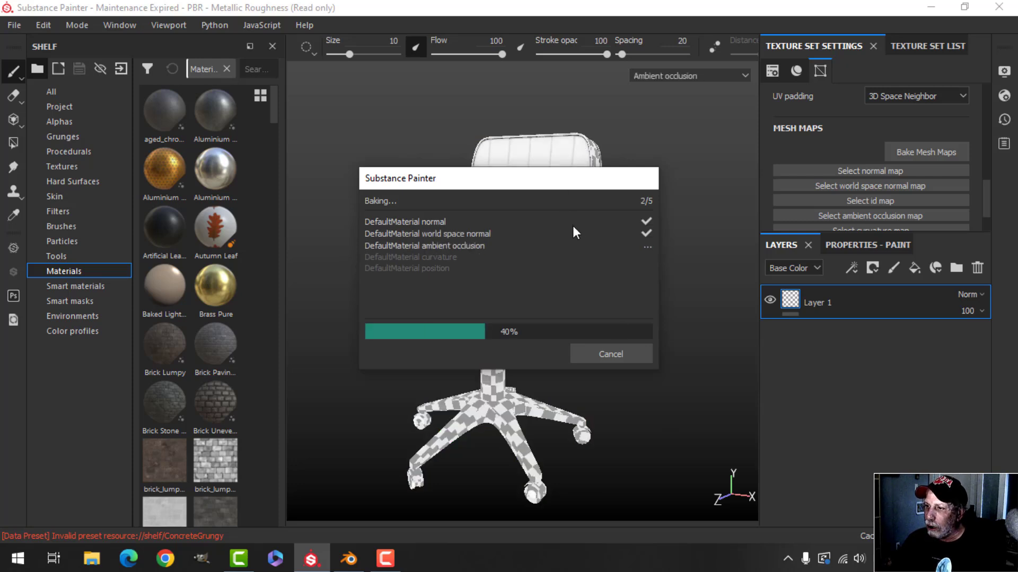
left_click_drag(544, 177, 621, 295)
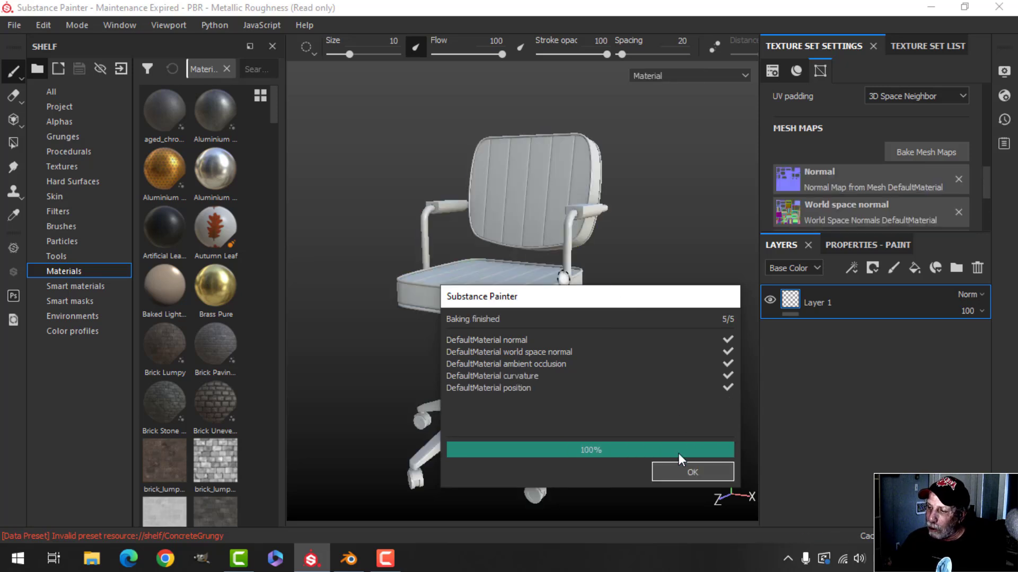
left_click(682, 472)
- Activate Temporal Anti-Aliasing in the viewport display settings
left_click_drag(594, 345, 576, 343, "alt")
middle_click_drag(576, 343, 560, 321, "alt")
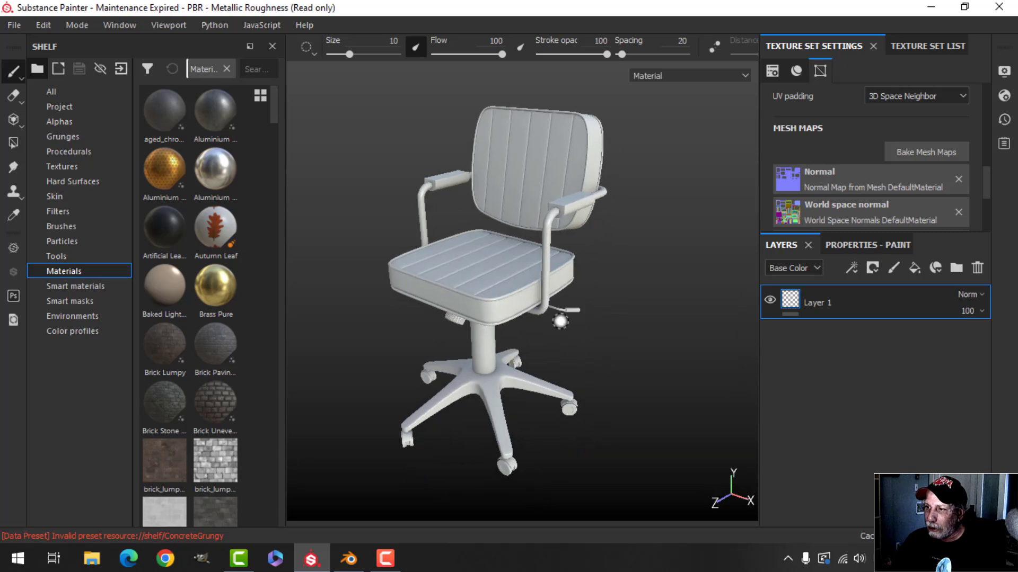
left_click(1003, 71)
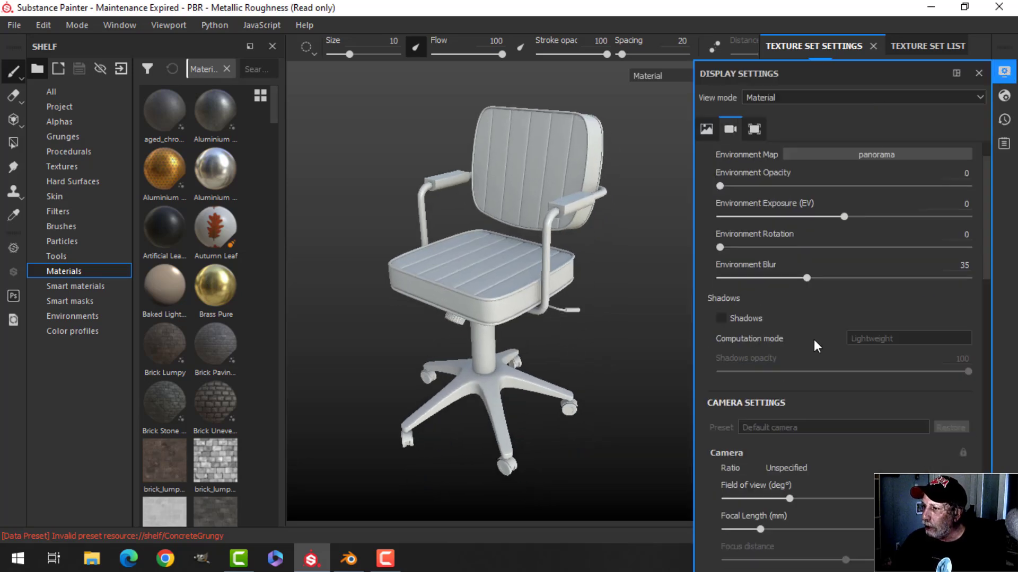
scroll(813, 341, "down", 5)
scroll(813, 340, "down", 3)
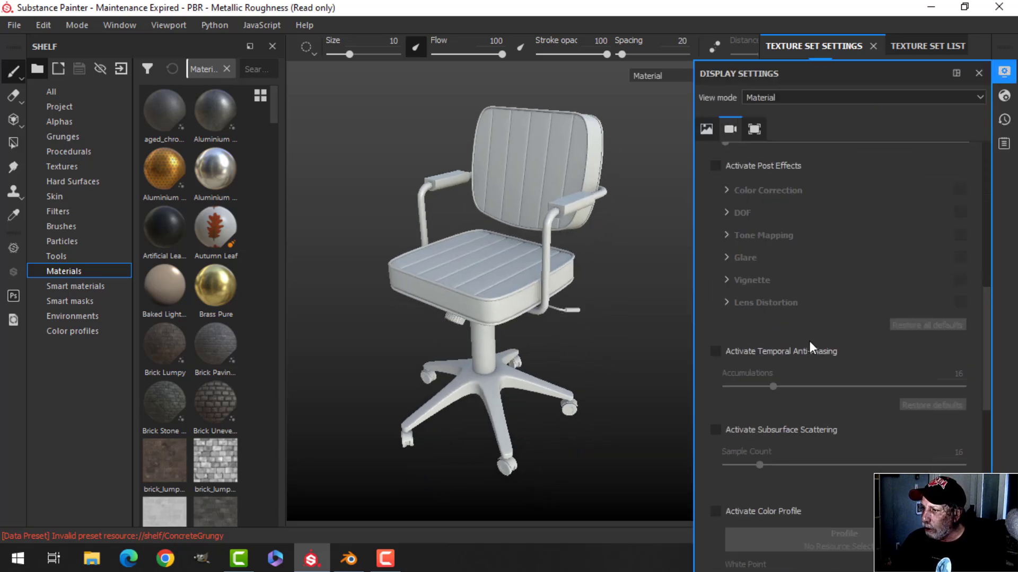
left_click(716, 352)
left_click(1003, 71)
- Rename the DefaultMaterial texture set as OfficeChairPart2
middle_click_drag(595, 281, 592, 269, "alt")
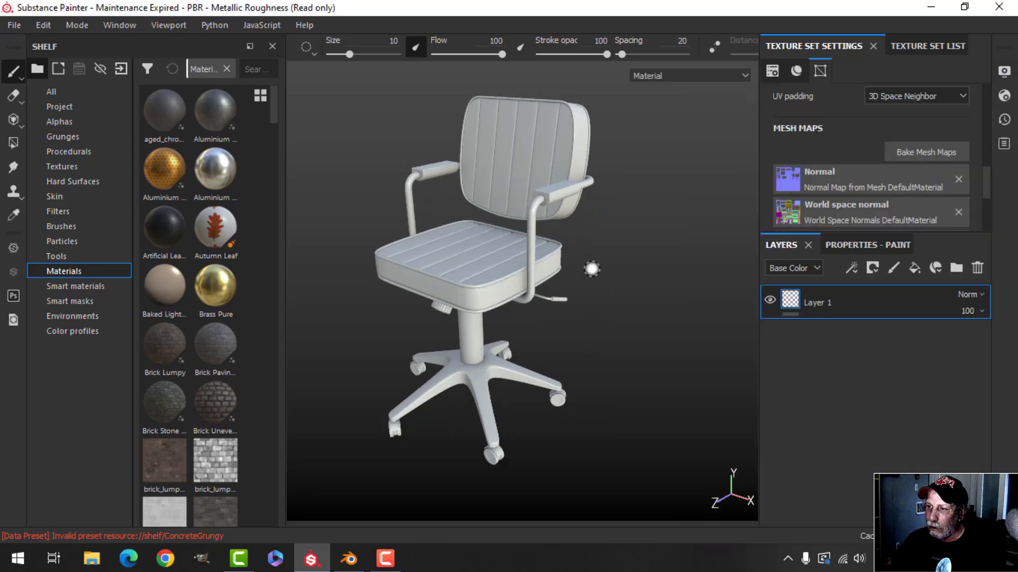
left_click_drag(592, 268, 595, 278, "alt")
middle_click_drag(595, 278, 594, 287, "alt")
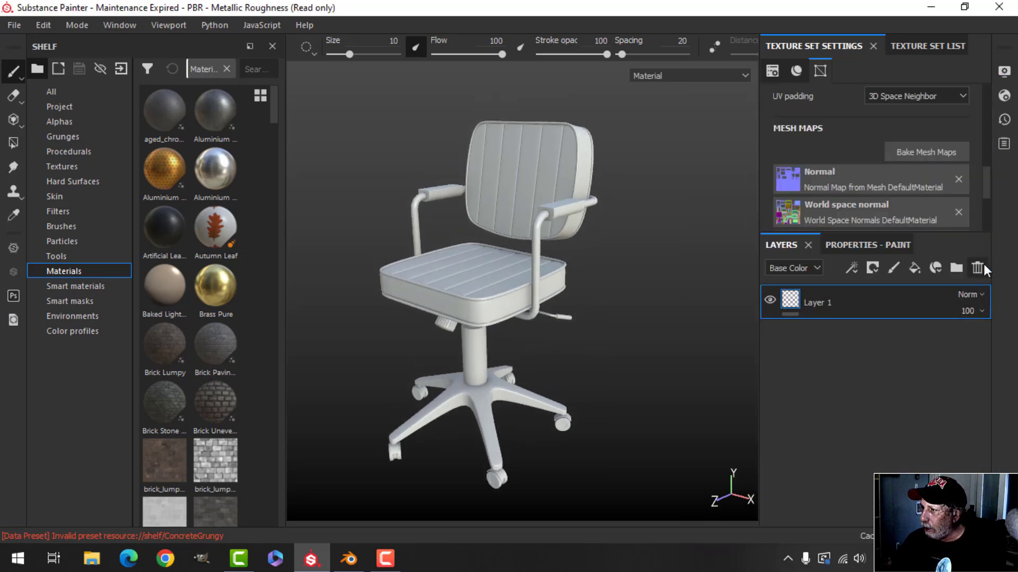
left_click(916, 47)
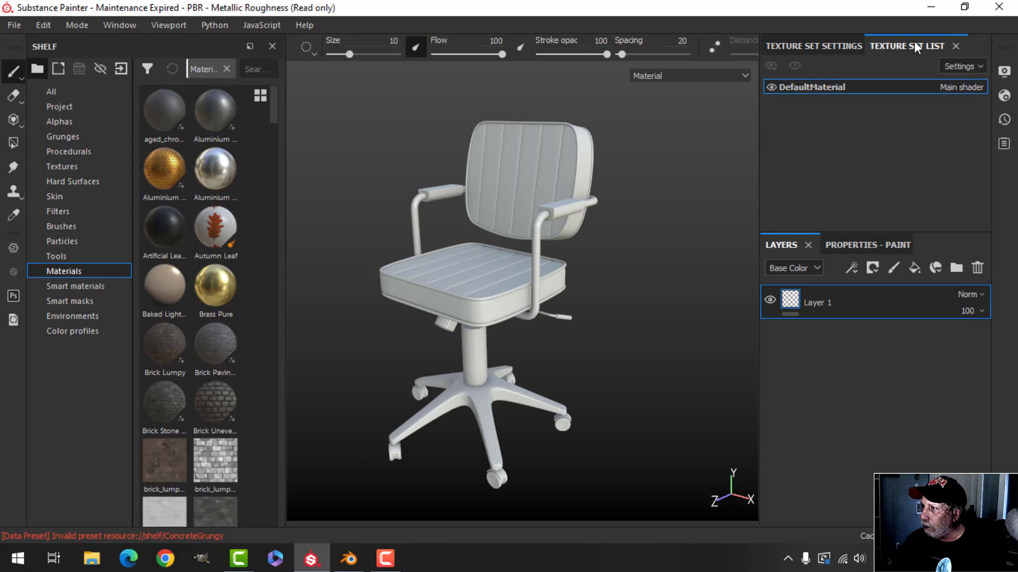
double_click(826, 91)
type("o")
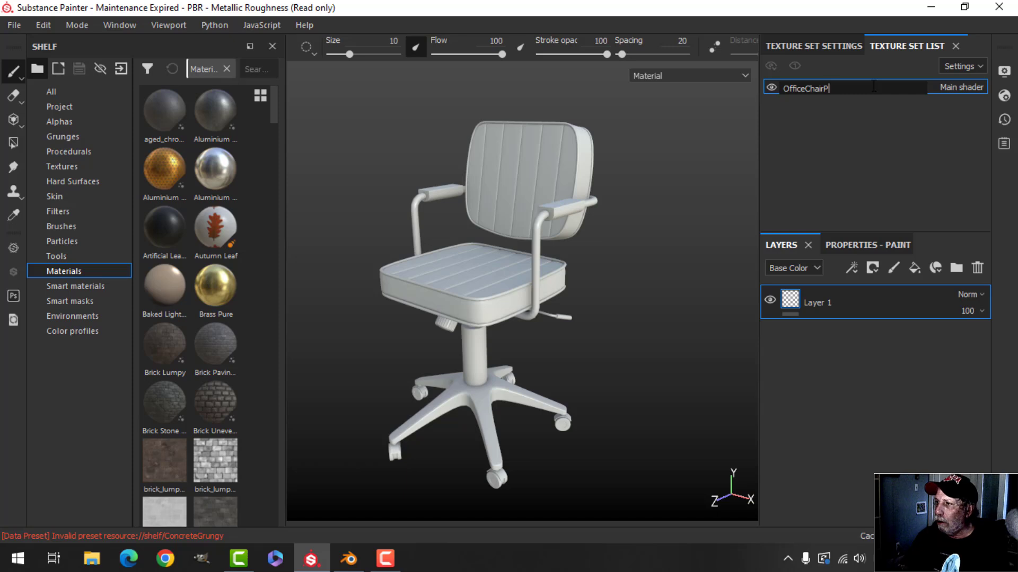
key("Return")
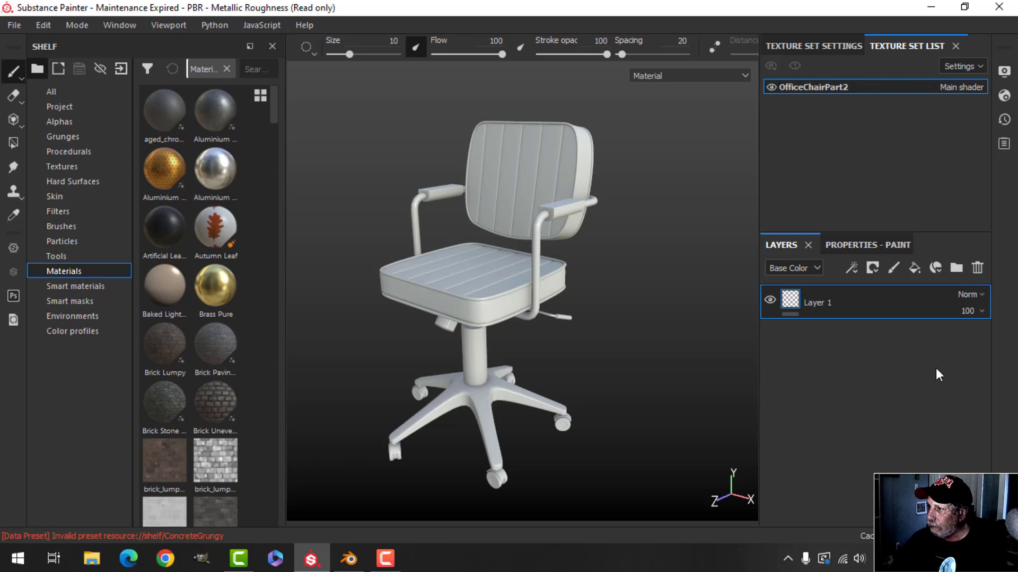
- Delete the empty Layer 1, search the materials for "metal" and add Steel Rust and Wear as a new fill layer
left_click(976, 267)
left_click_drag(620, 272, 559, 285, "alt")
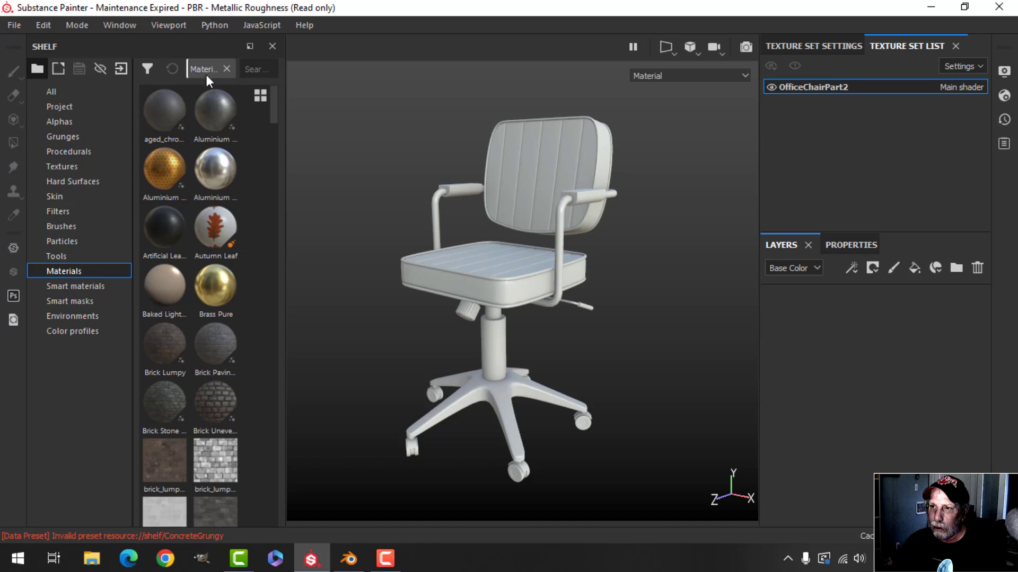
type("metal")
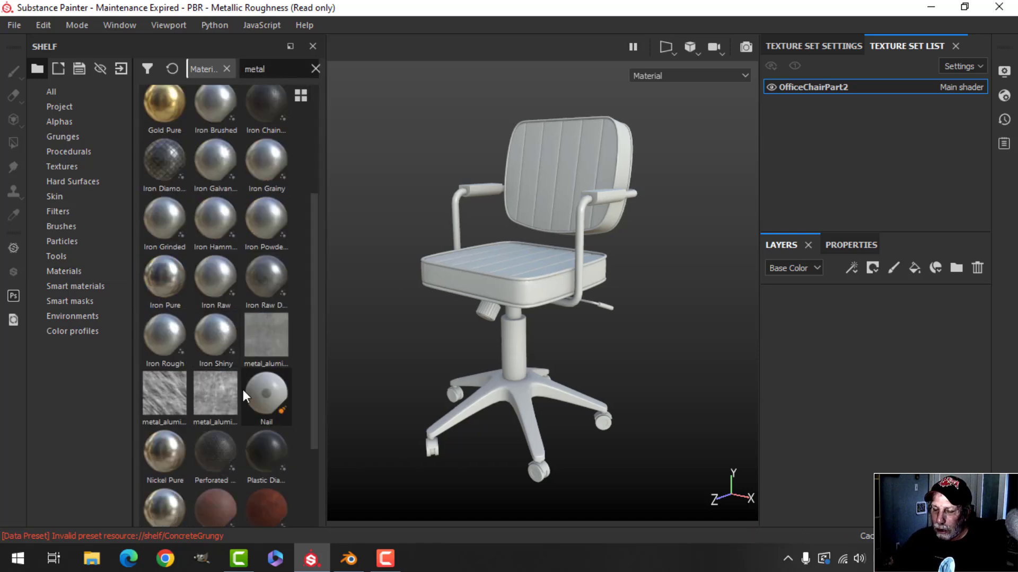
scroll(243, 388, "down", 2)
left_click_drag(180, 493, 818, 347)
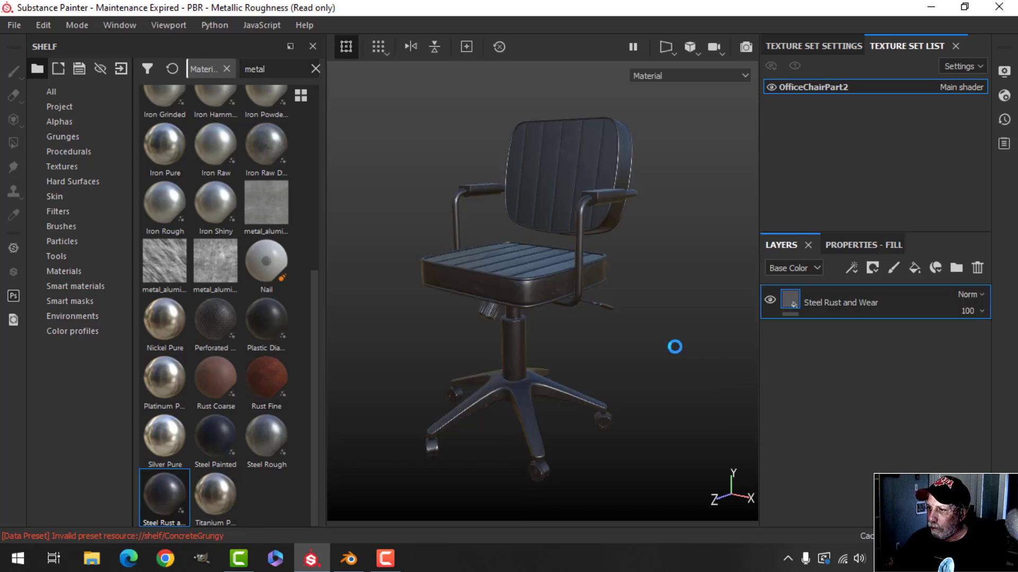
- Examine the steel material on the chair's seat, armrests, column and wheeled base
scroll(652, 349, "up", 3)
left_click_drag(625, 354, 559, 333, "alt")
scroll(542, 362, "up", 5)
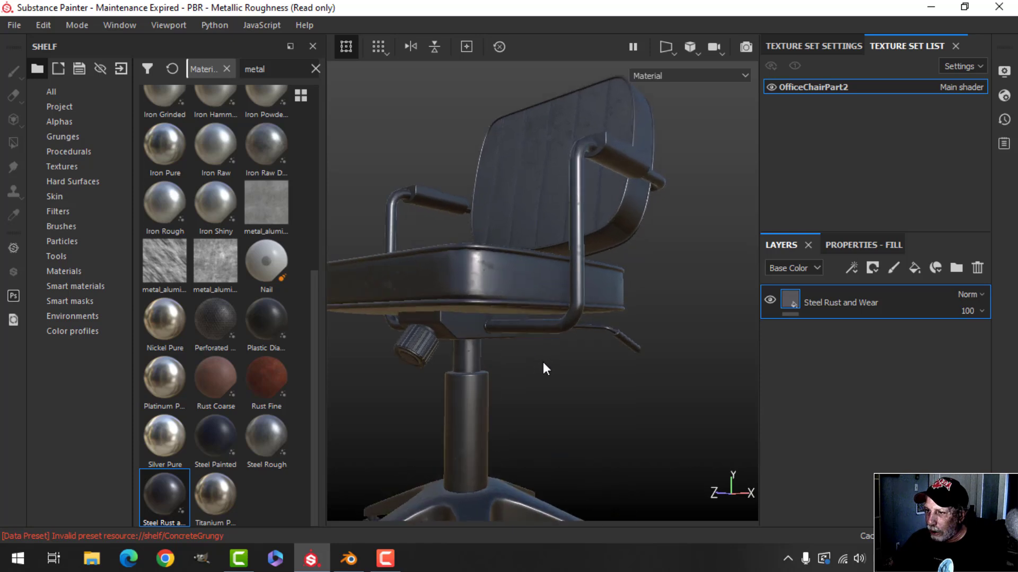
middle_click_drag(542, 362, 584, 257, "alt")
scroll(576, 298, "down", 4)
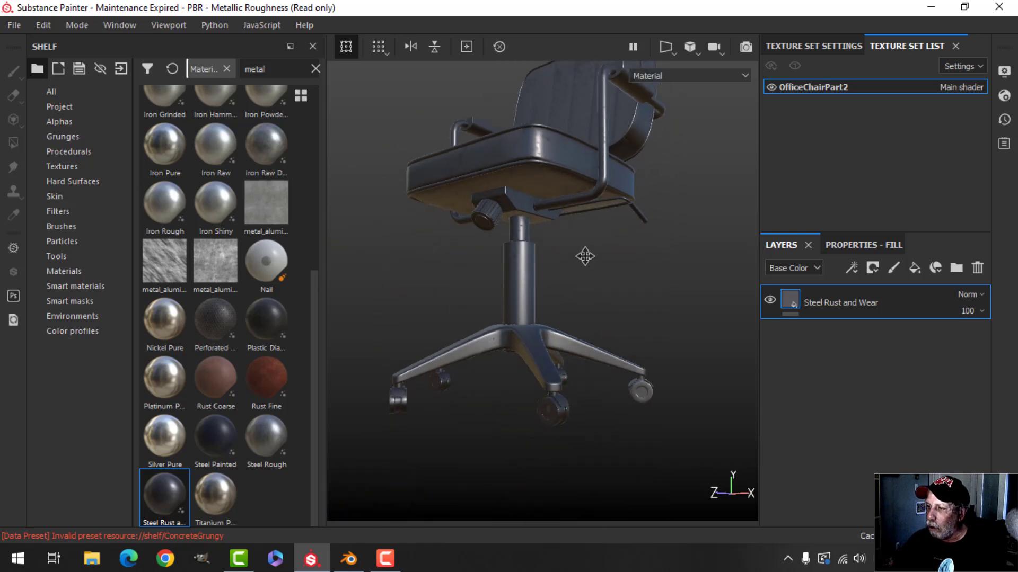
left_click_drag(584, 257, 599, 261, "alt")
middle_click_drag(599, 261, 595, 304, "alt")
left_click_drag(595, 305, 589, 300, "alt")
- Lighten the Metal Color of the Steel Rust and Wear layer to a brightness value of about 0.485
left_click(875, 247)
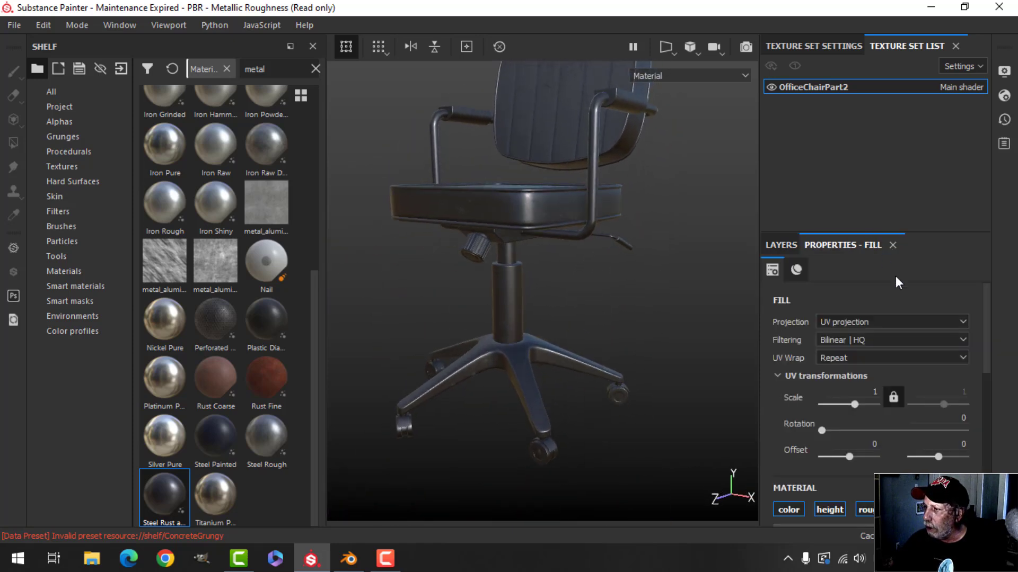
scroll(929, 448, "down", 4)
left_click(908, 471)
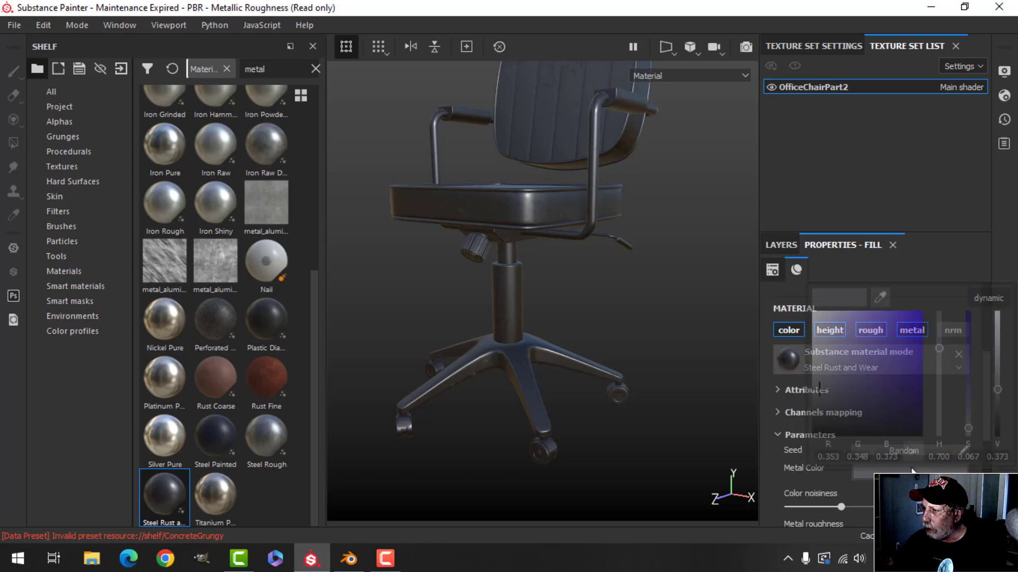
left_click_drag(997, 393, 998, 382)
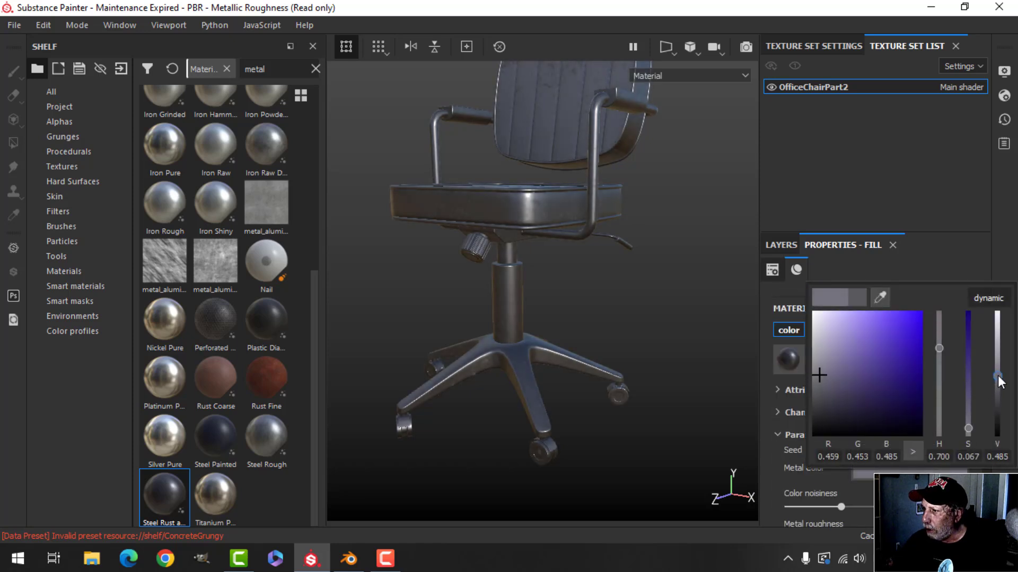
left_click(1006, 208)
scroll(910, 409, "down", 1)
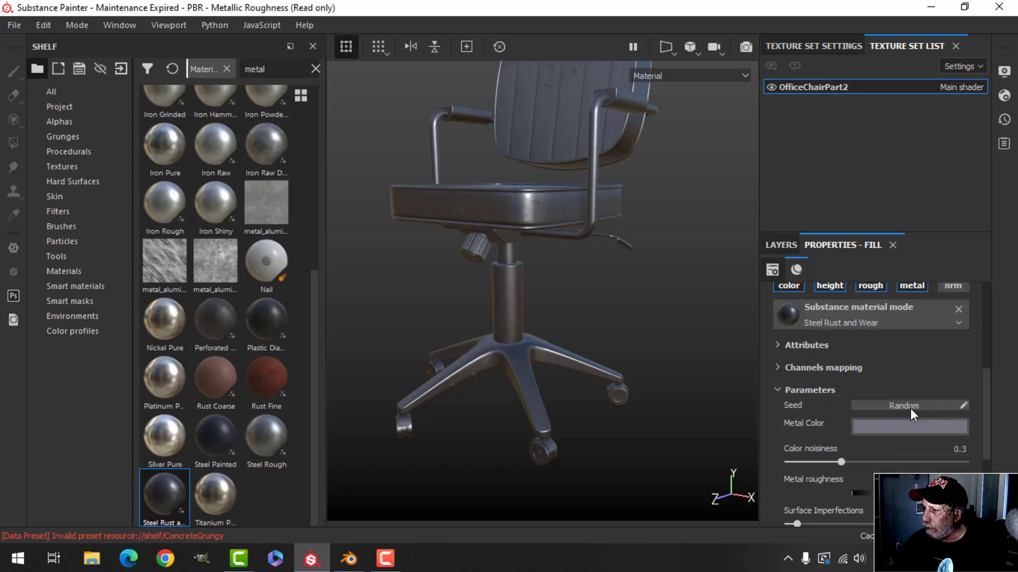
scroll(911, 408, "down", 6)
scroll(911, 409, "up", 10)
left_click_drag(655, 241, 645, 275, "alt")
left_click(779, 245)
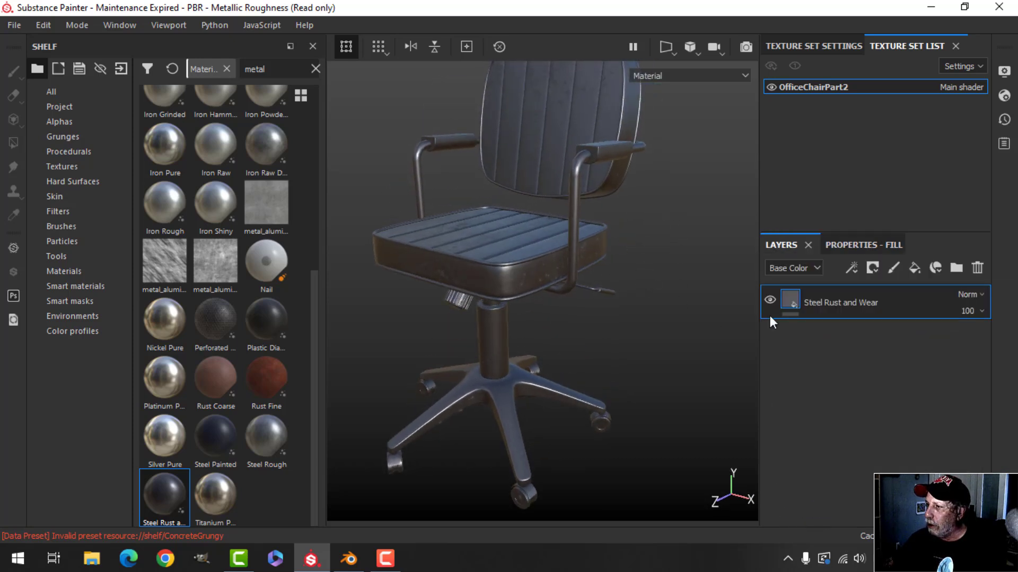
- Search the materials for "plas" and add Plastic Matte Pure as a fill layer above the steel layer
scroll(227, 193, "up", 5)
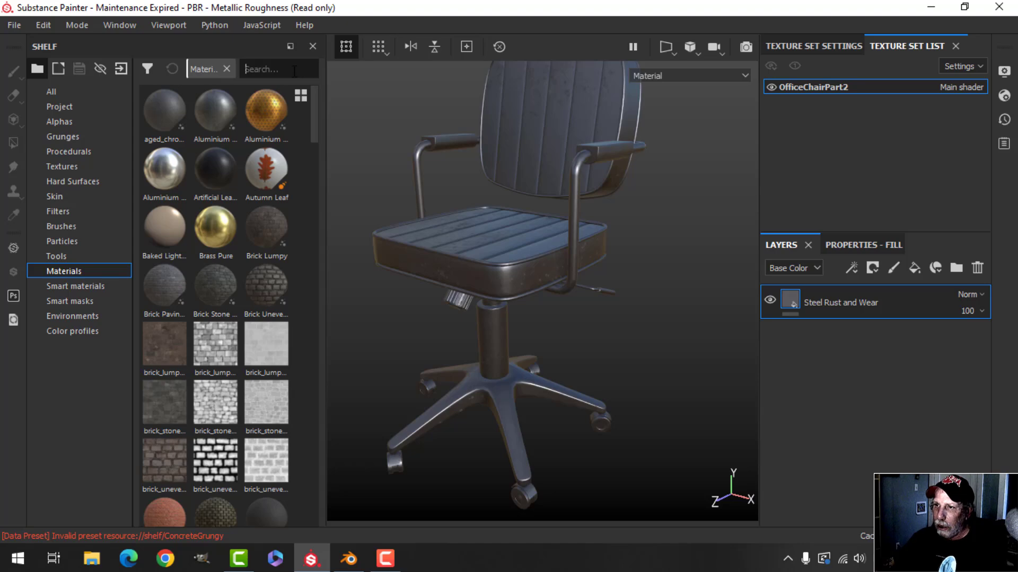
left_click(294, 71)
type("plas")
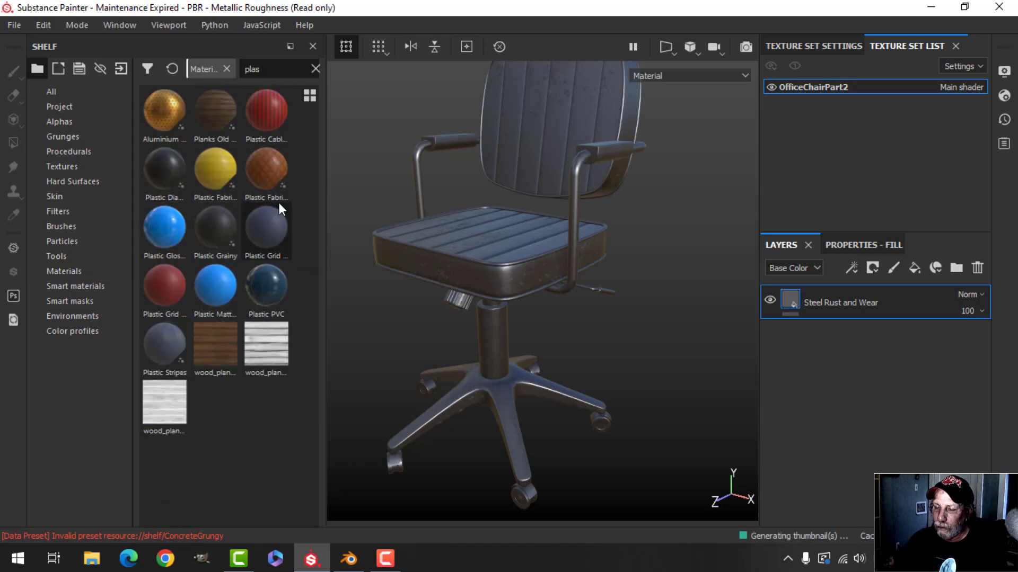
left_click_drag(217, 289, 809, 289)
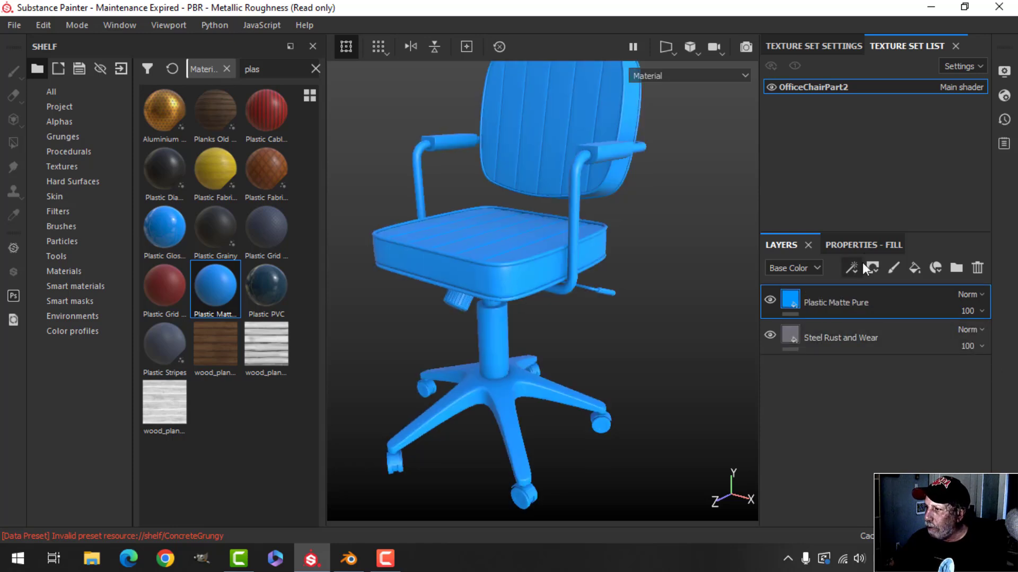
- Set the Plastic Matte Pure layer's roughness to about 0.3112 and its base color to a very dark grey
left_click(865, 247)
scroll(905, 418, "down", 3)
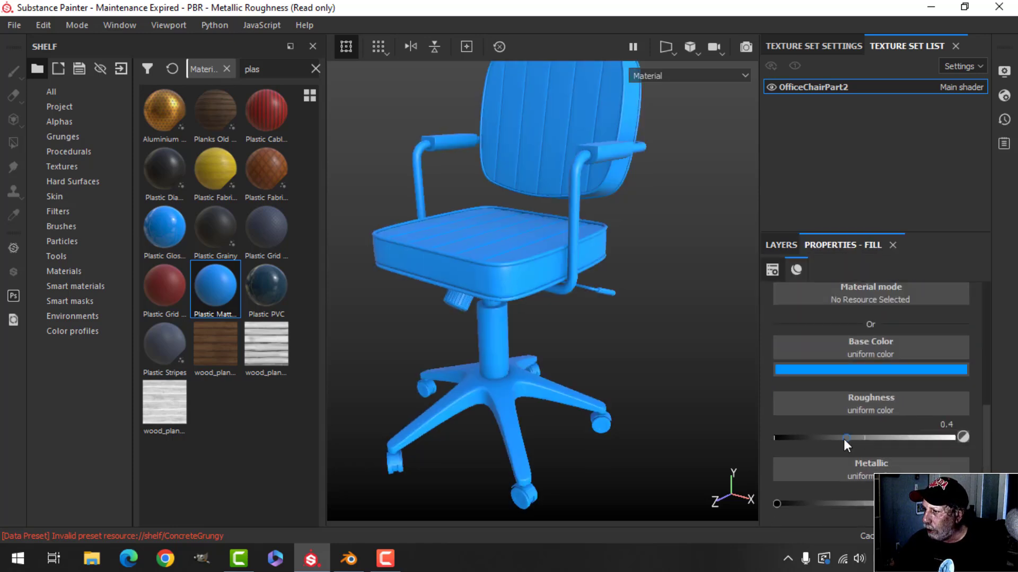
left_click_drag(844, 439, 830, 437)
left_click_drag(564, 371, 546, 320, "alt")
left_click(847, 370)
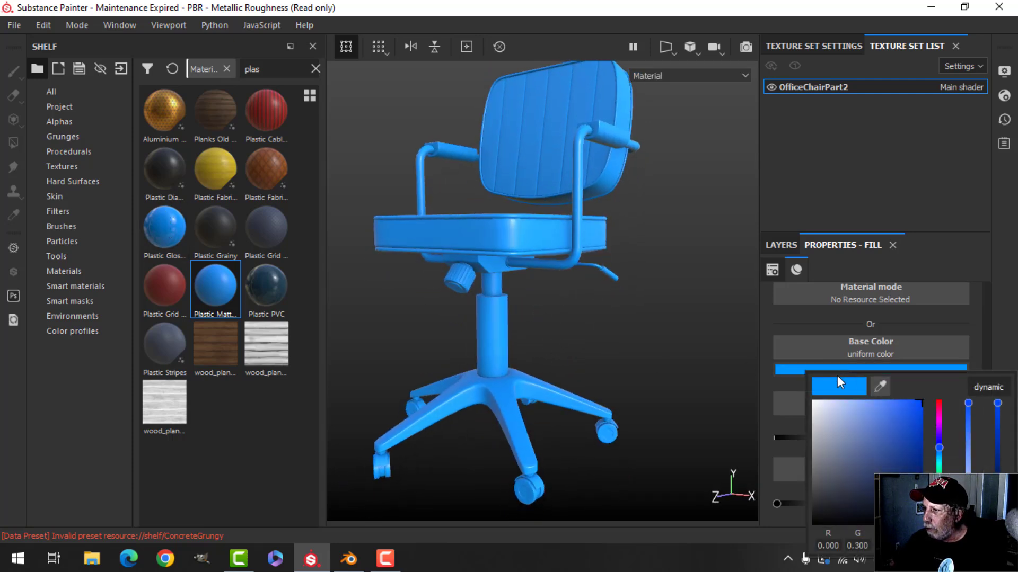
left_click(813, 500)
left_click_drag(812, 500, 809, 502)
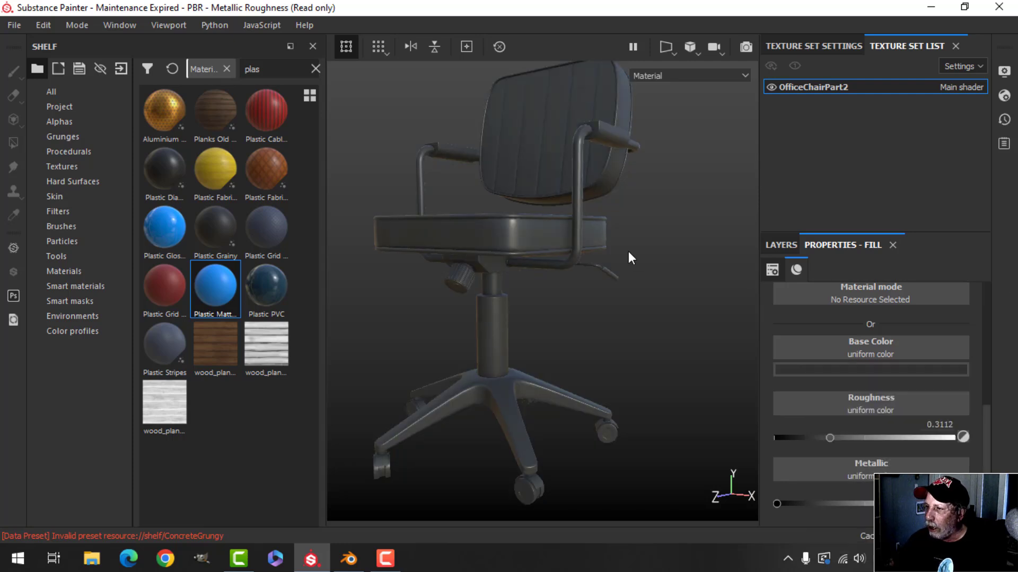
left_click_drag(629, 256, 626, 293, "alt")
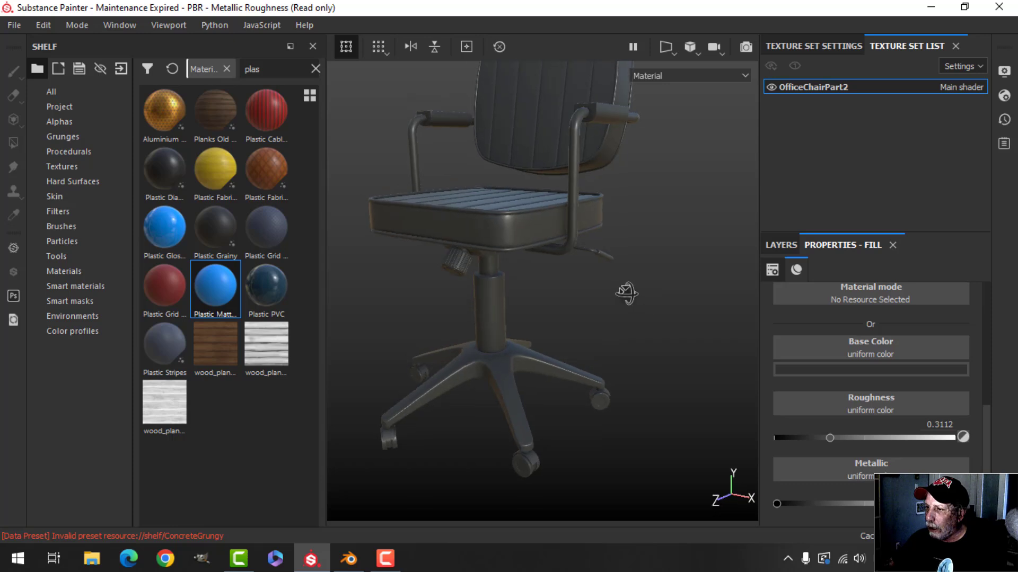
left_click_drag(605, 348, 598, 321, "alt")
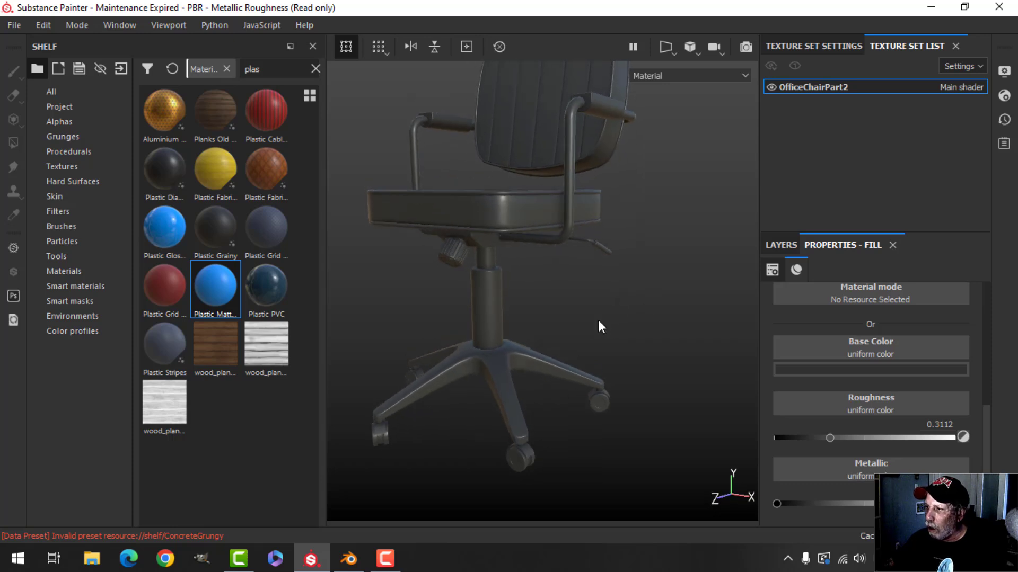
- Add a black mask to the Plastic Matte Pure layer
left_click(786, 247)
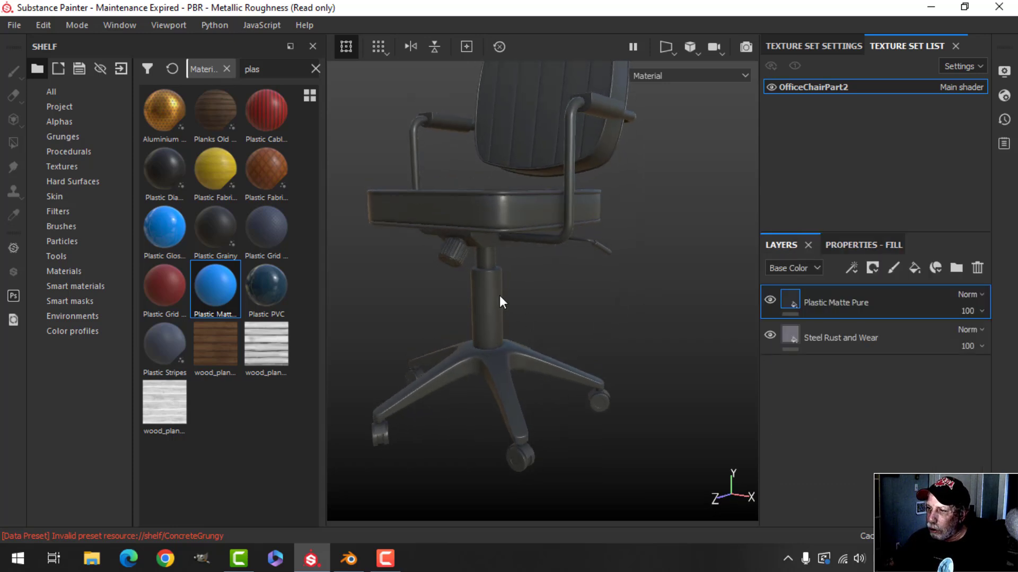
left_click(872, 268)
left_click(882, 299)
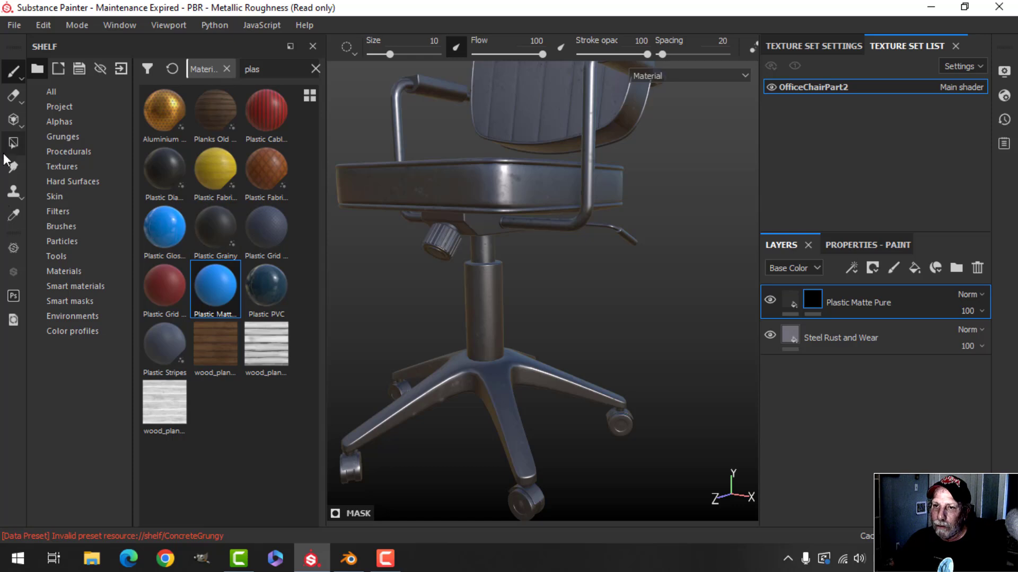
- Use mesh-mode Polygon Fill to reveal Plastic Matte Pure on the five-legged base and the caster wheels in the layer's mask
left_click(14, 143)
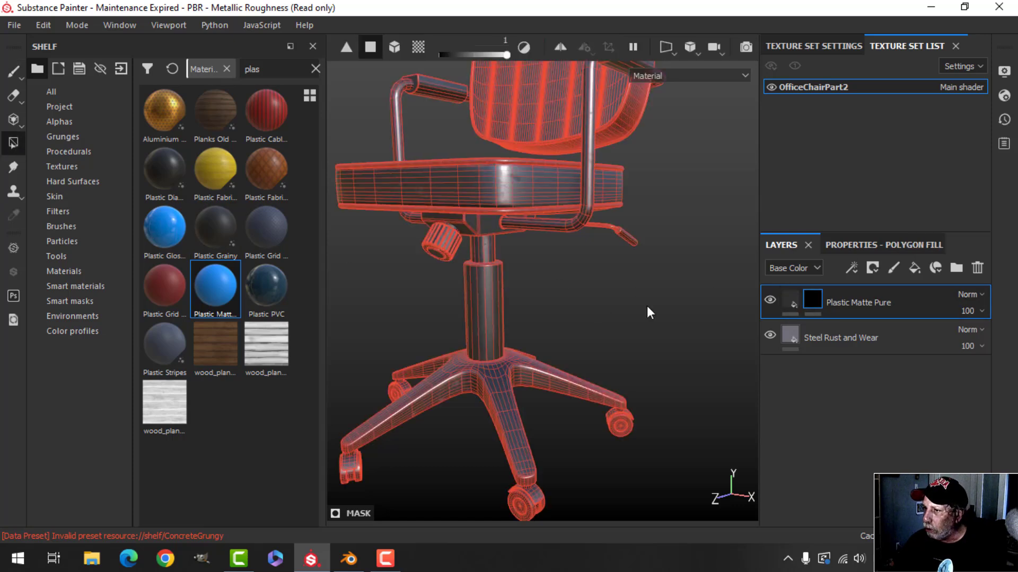
left_click(889, 244)
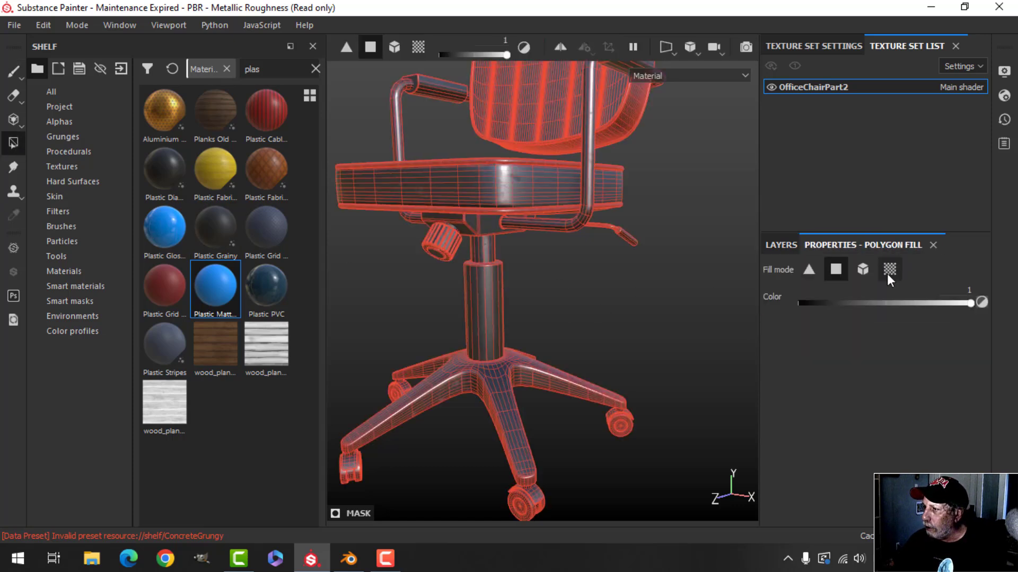
left_click(864, 271)
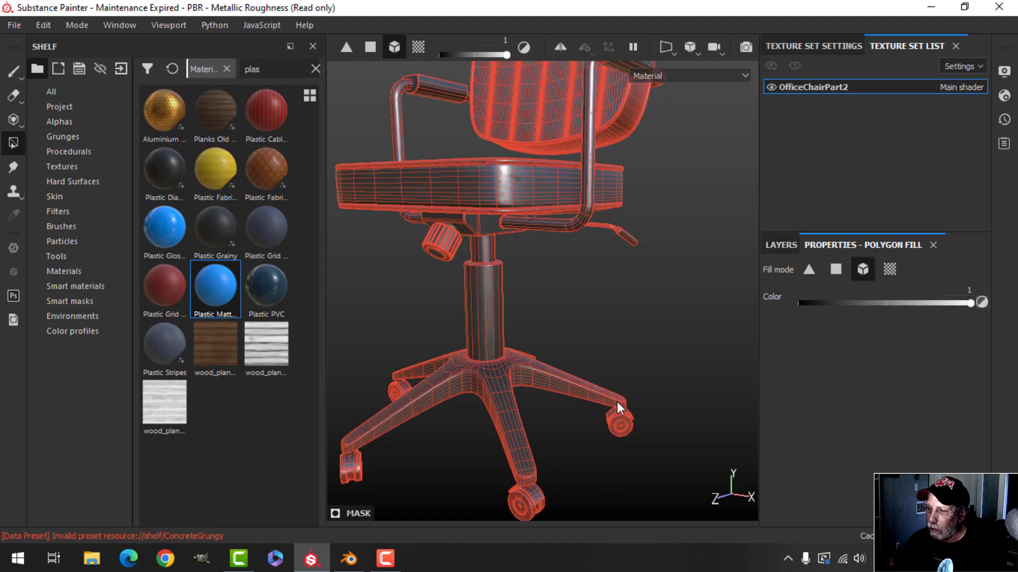
middle_click_drag(573, 409, 560, 303)
scroll(570, 385, "up", 3)
middle_click_drag(569, 389, 568, 291, "alt")
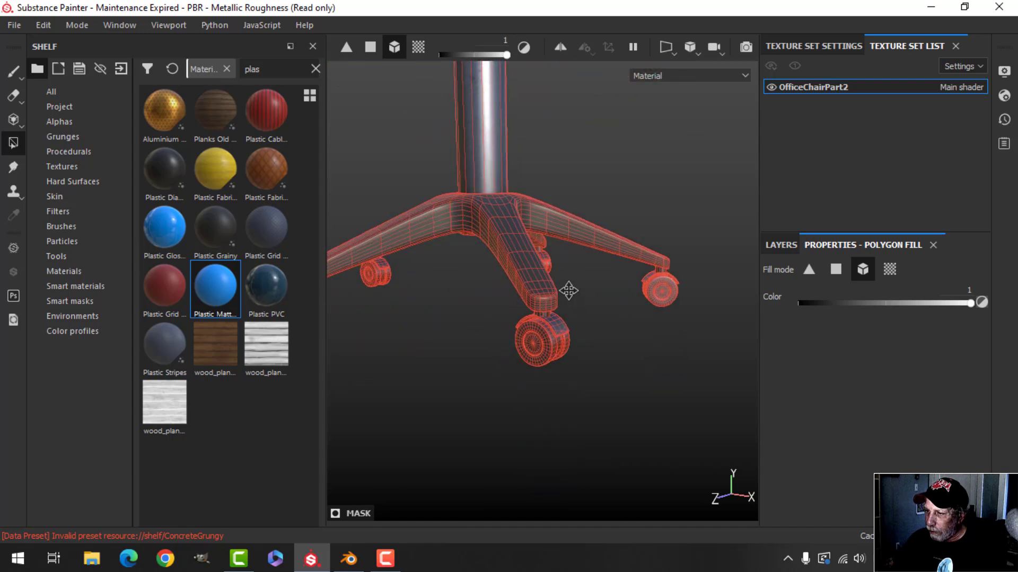
left_click_drag(599, 329, 602, 315, "alt")
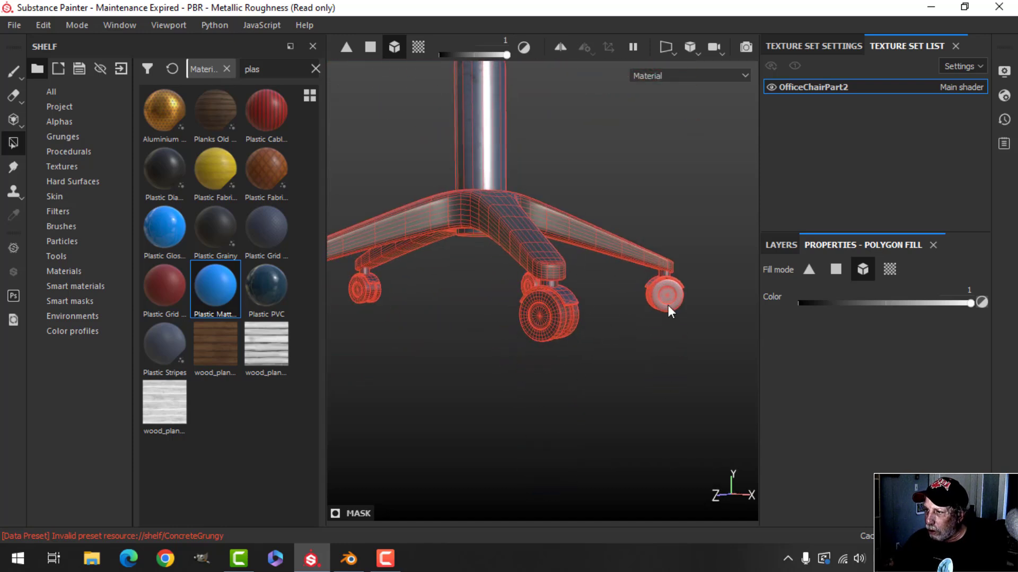
left_click_drag(434, 356, 517, 354, "alt")
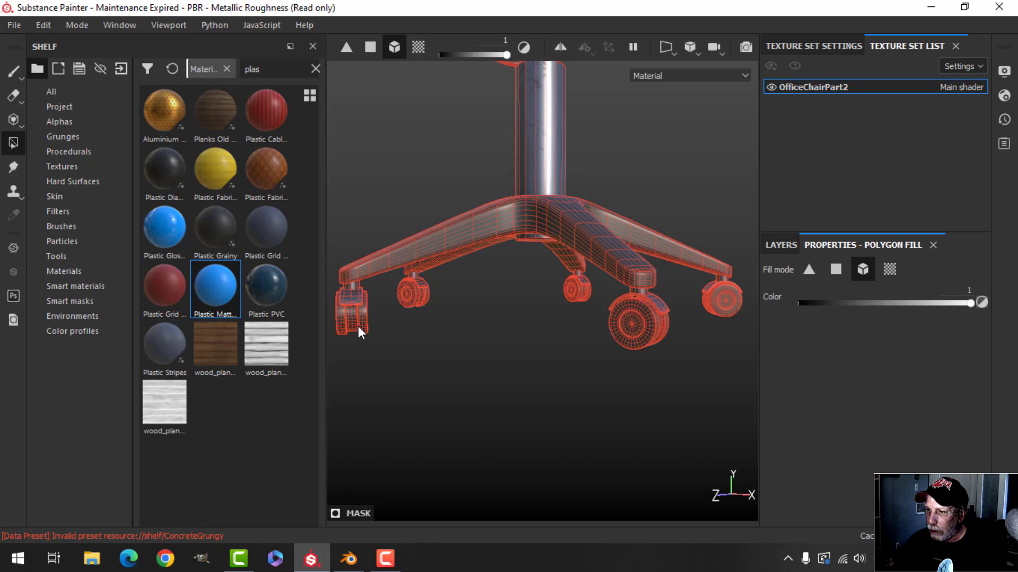
left_click(10, 72)
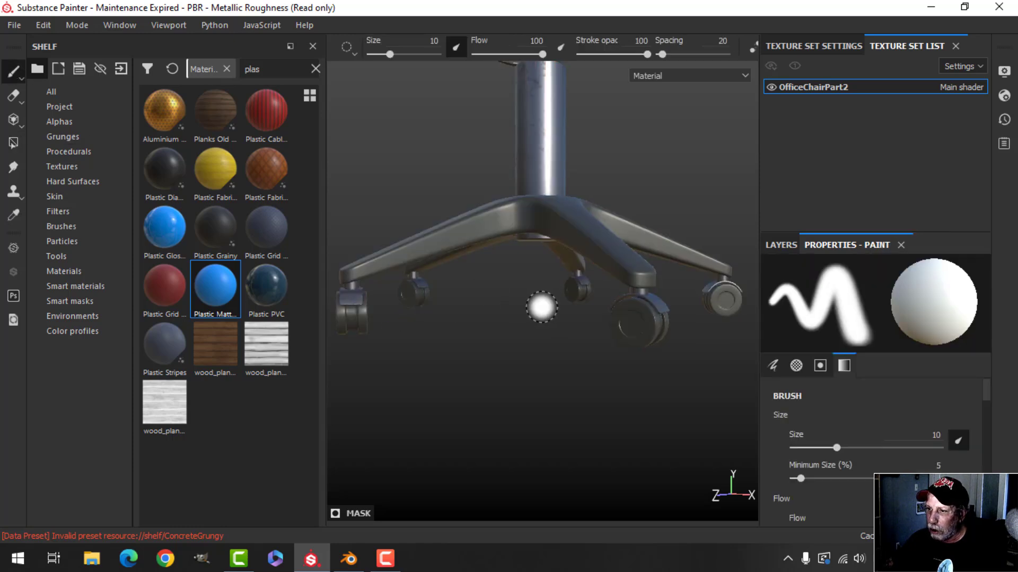
left_click_drag(554, 307, 489, 325, "alt")
scroll(533, 343, "up", 3)
mouse_move(557, 354)
left_mouse_down("alt")
mouse_move(564, 364)
mouse_move(561, 302)
mouse_move(615, 356)
mouse_move(589, 329)
left_mouse_up("alt")
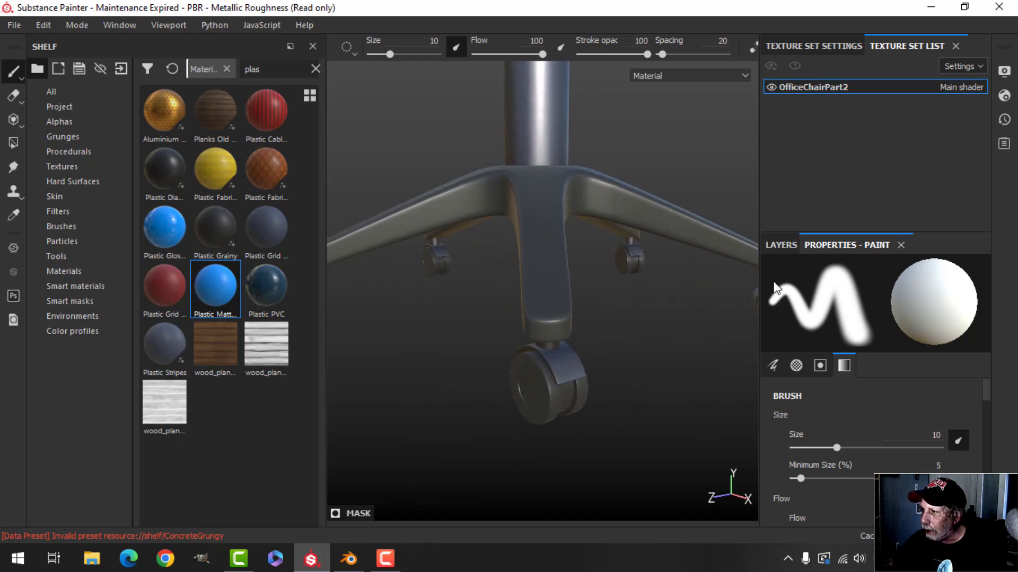
- Lighten the Steel Rust and Wear layer's Metal Color to a brightness value of 0.575
left_click(780, 240)
left_click(792, 336)
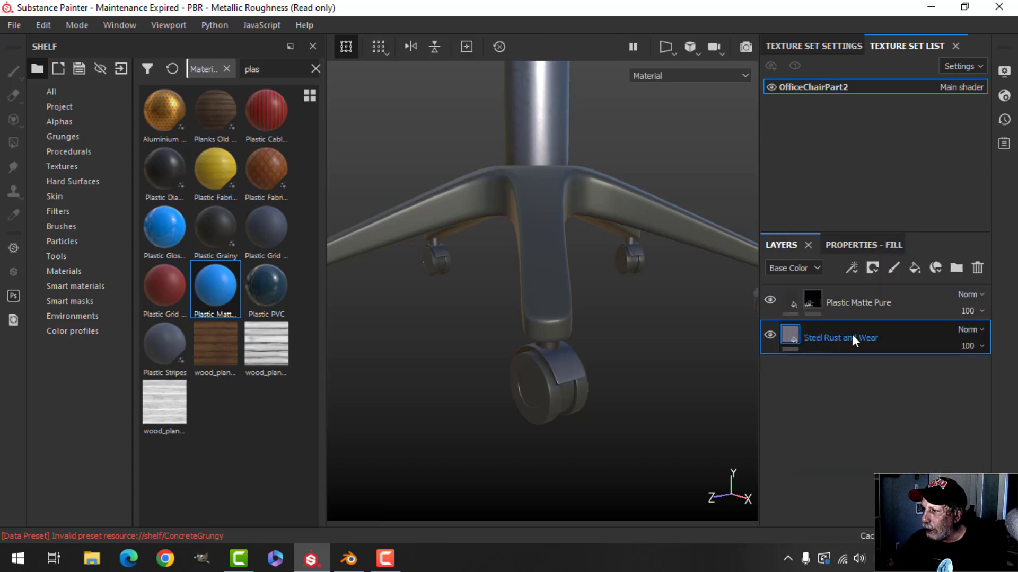
left_click(869, 245)
left_click(908, 409)
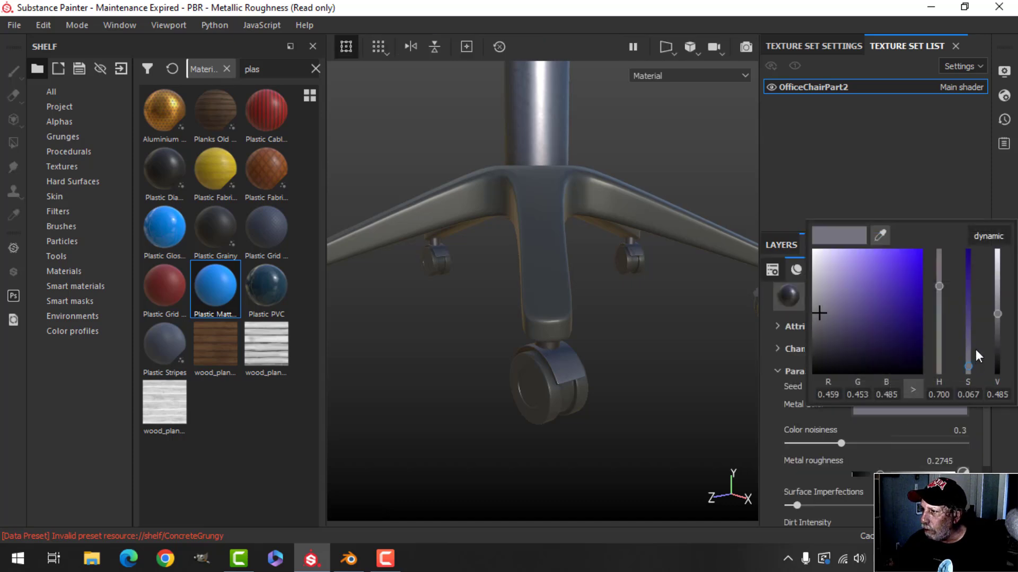
left_click_drag(997, 318, 996, 303)
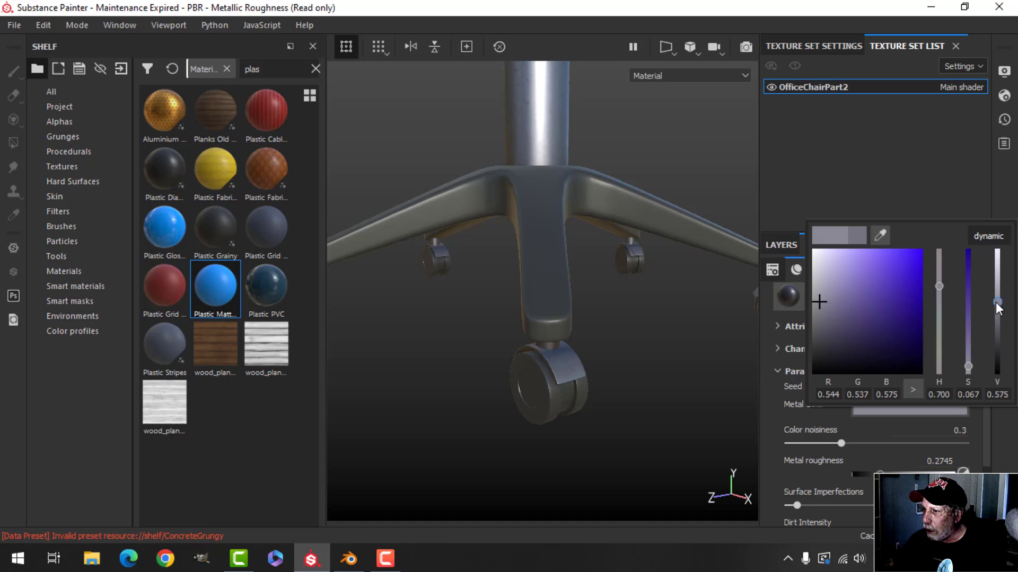
left_click(899, 214)
left_click_drag(539, 233, 576, 262, "alt")
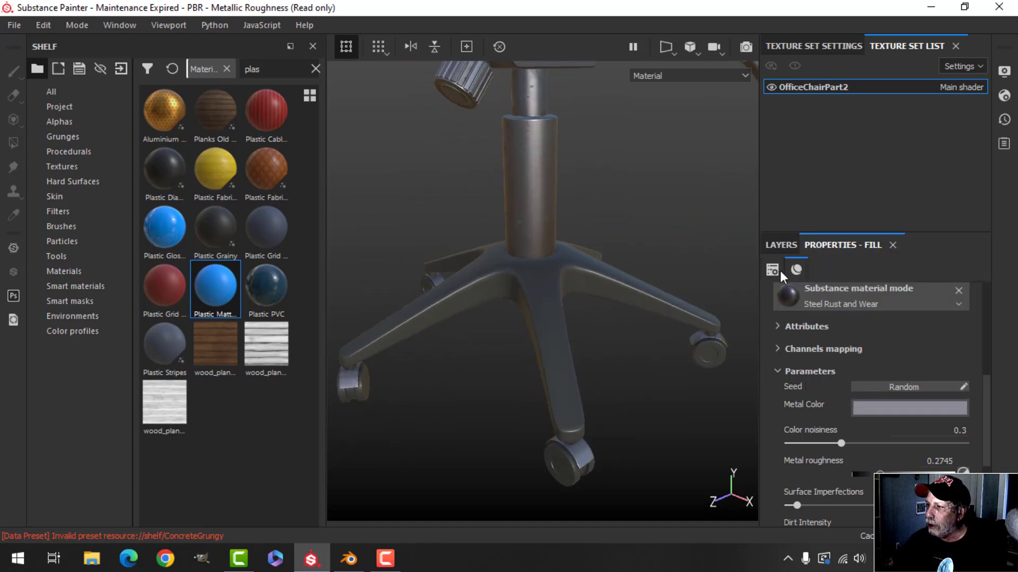
- Fill the outer sleeve of the central column in the Plastic Matte Pure mask using UV chunk fill
left_click(786, 245)
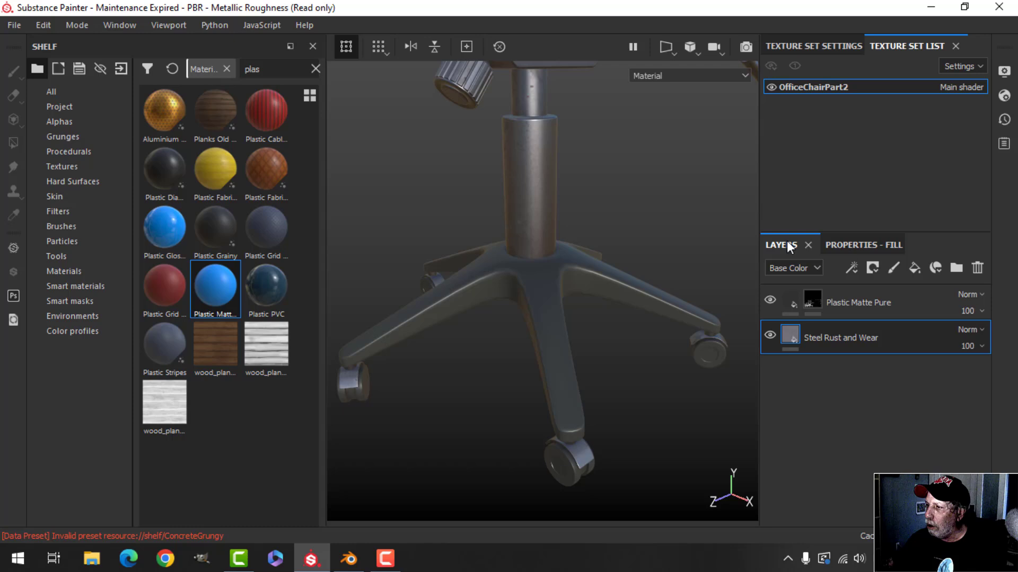
left_click(812, 299)
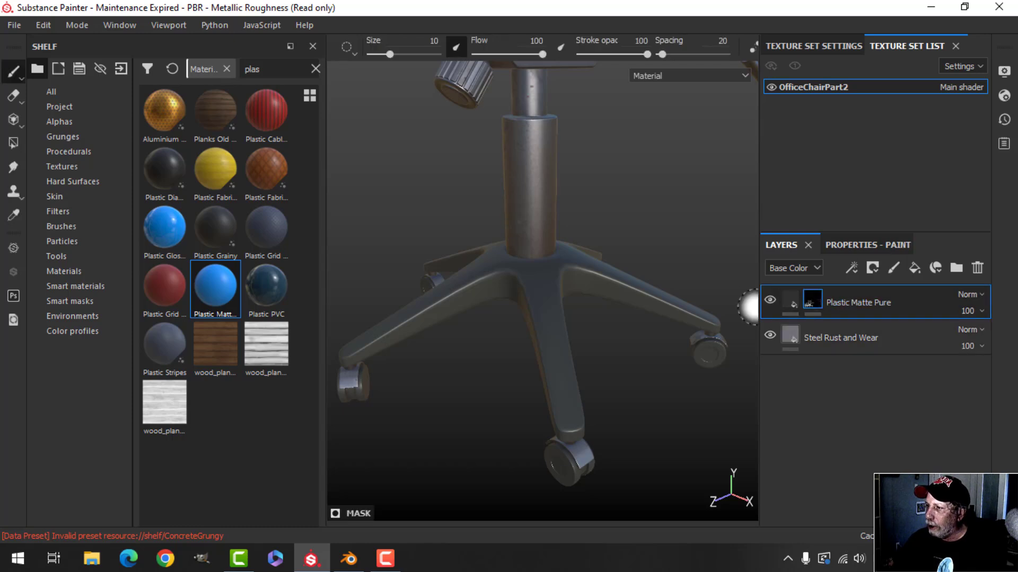
left_click(14, 142)
left_click_drag(636, 230, 630, 209, "alt")
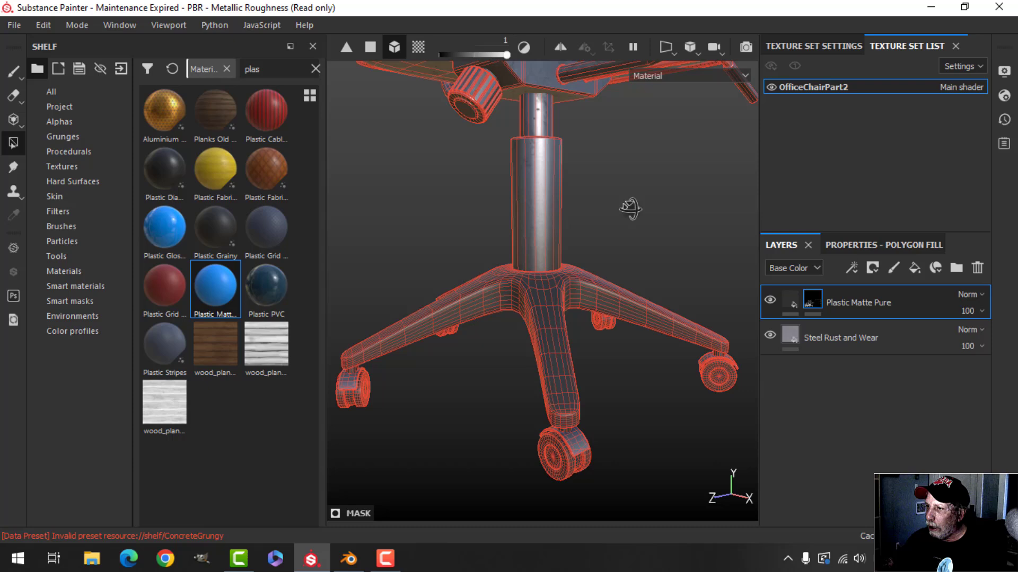
left_click(886, 244)
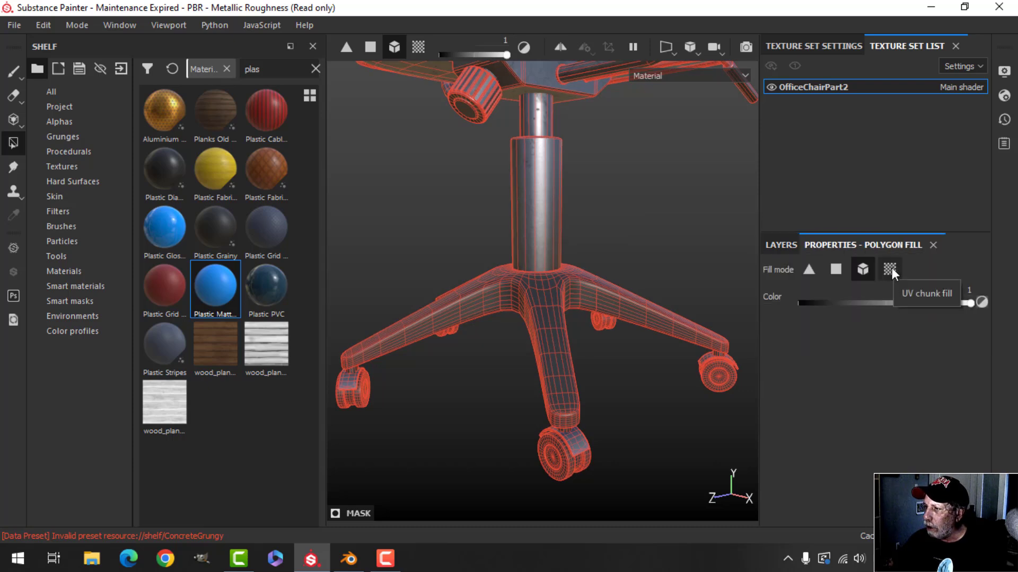
left_click(890, 269)
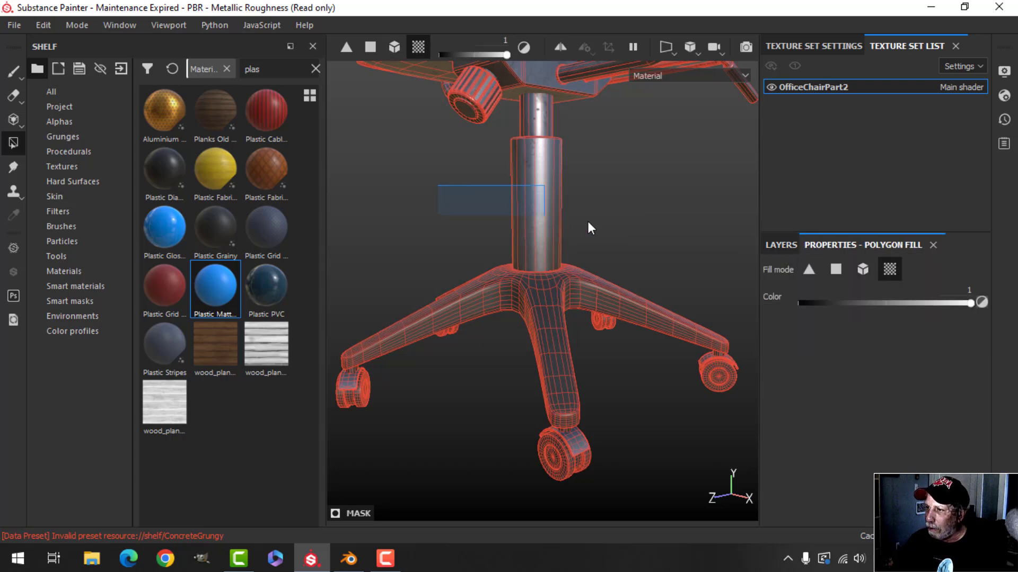
left_click(14, 71)
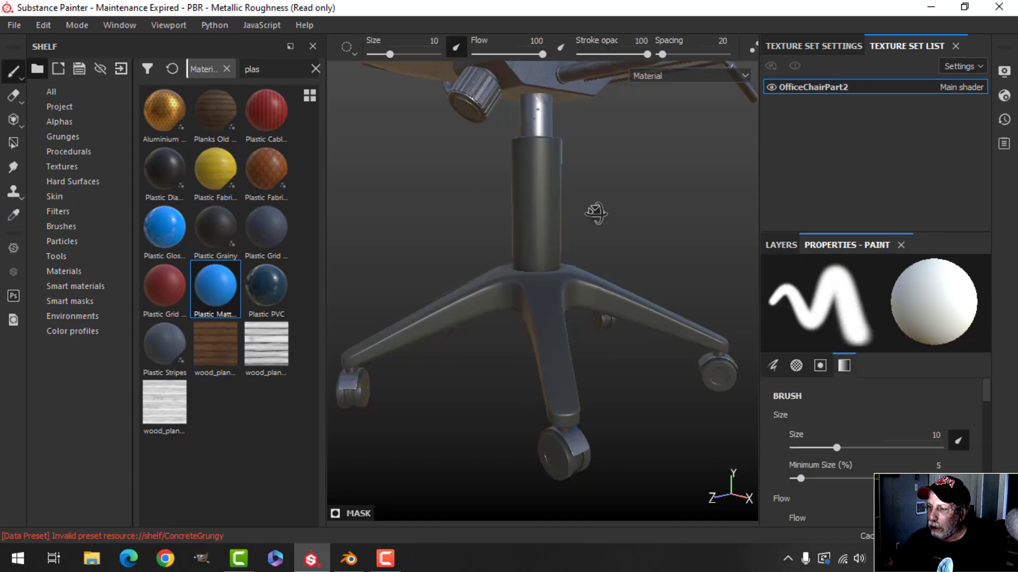
left_click_drag(596, 213, 557, 302, "alt")
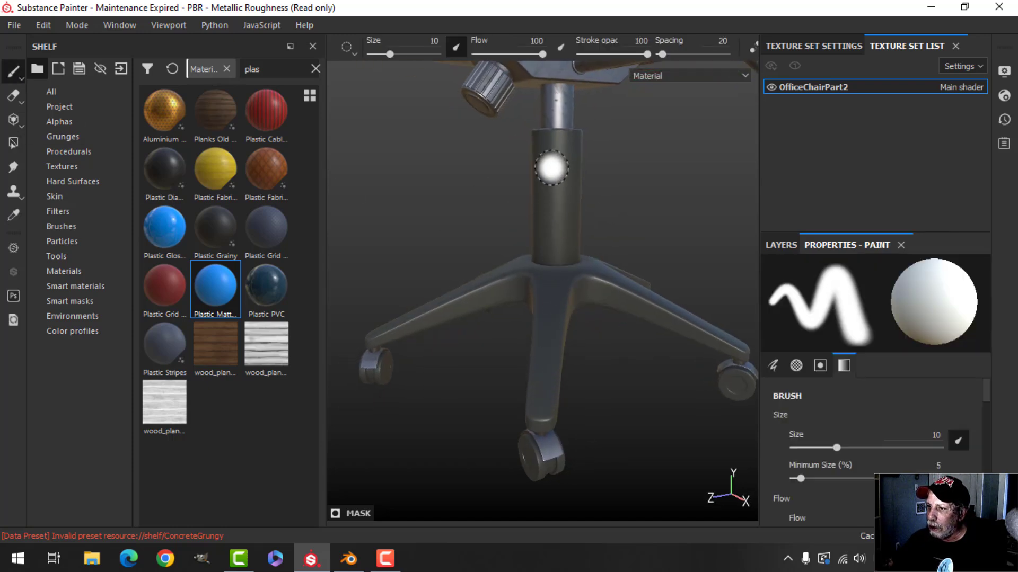
left_click_drag(551, 168, 594, 339, "alt")
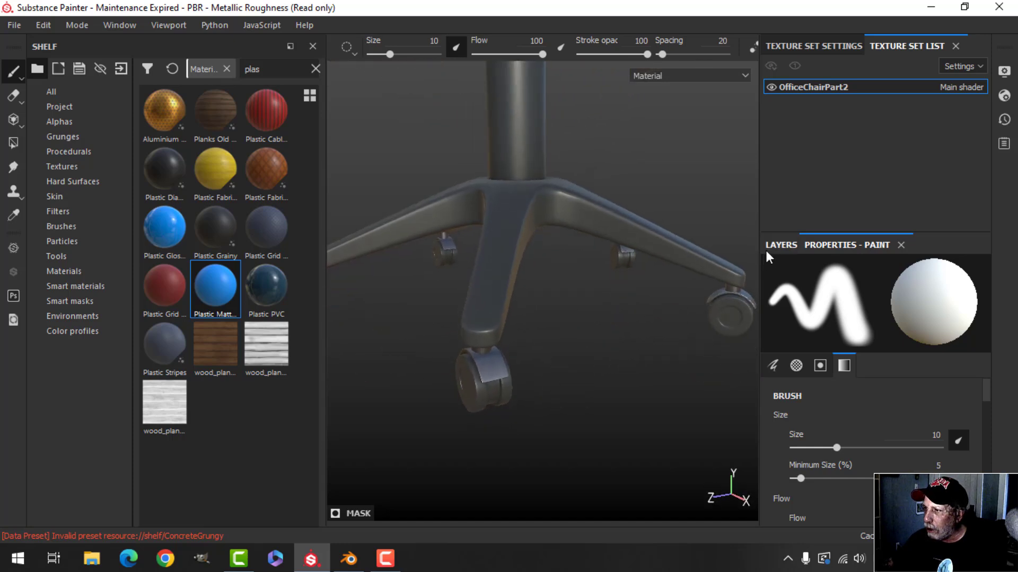
- Mesh-fill the caster covers around the base in the Plastic Matte Pure mask
left_click(780, 245)
left_click(866, 246)
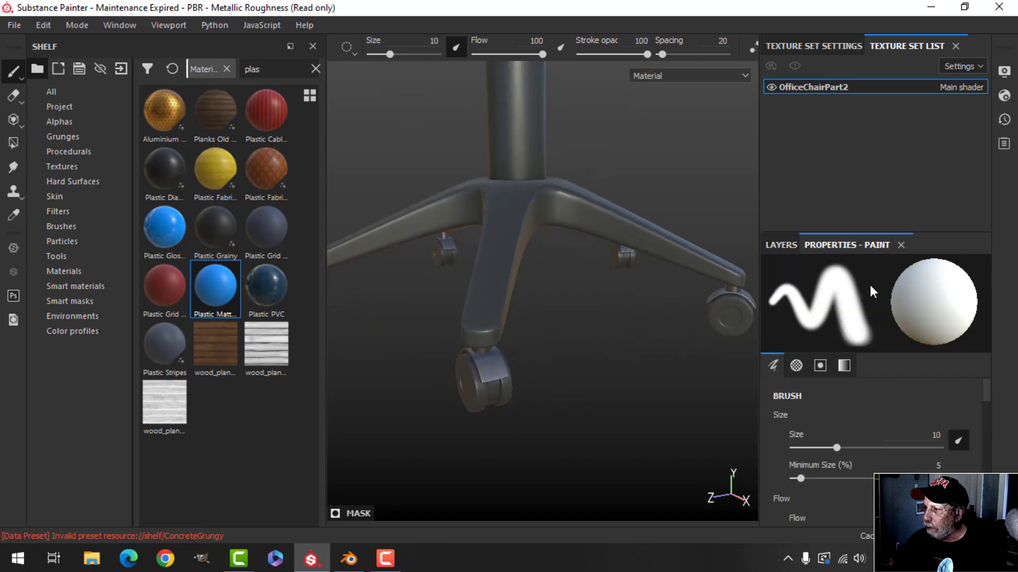
left_click(772, 244)
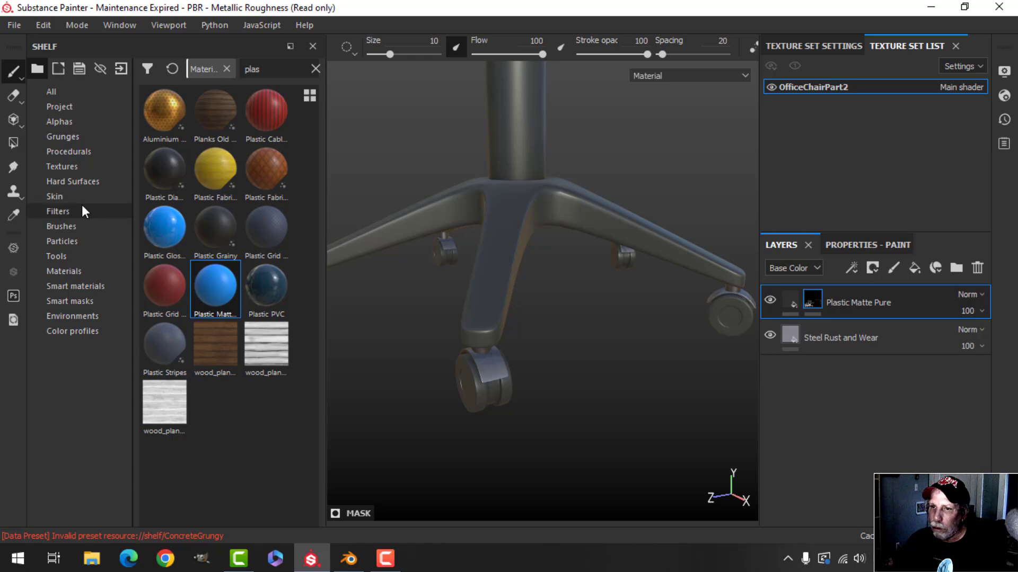
left_click(13, 143)
left_click(872, 245)
left_click(863, 270)
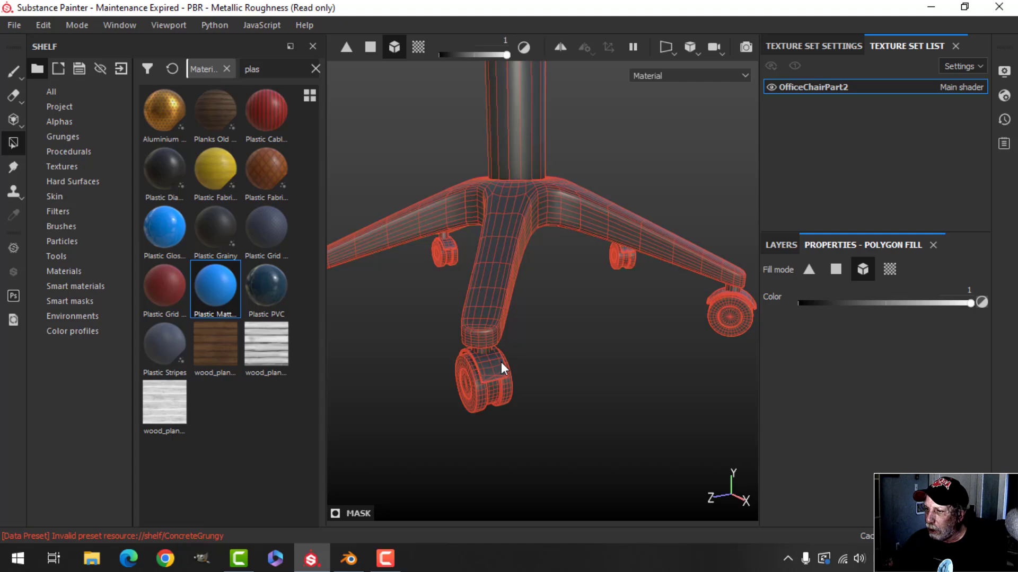
left_click_drag(709, 339, 584, 358, "alt")
left_click_drag(674, 432, 435, 384, "alt")
left_click_drag(354, 377, 537, 320, "alt")
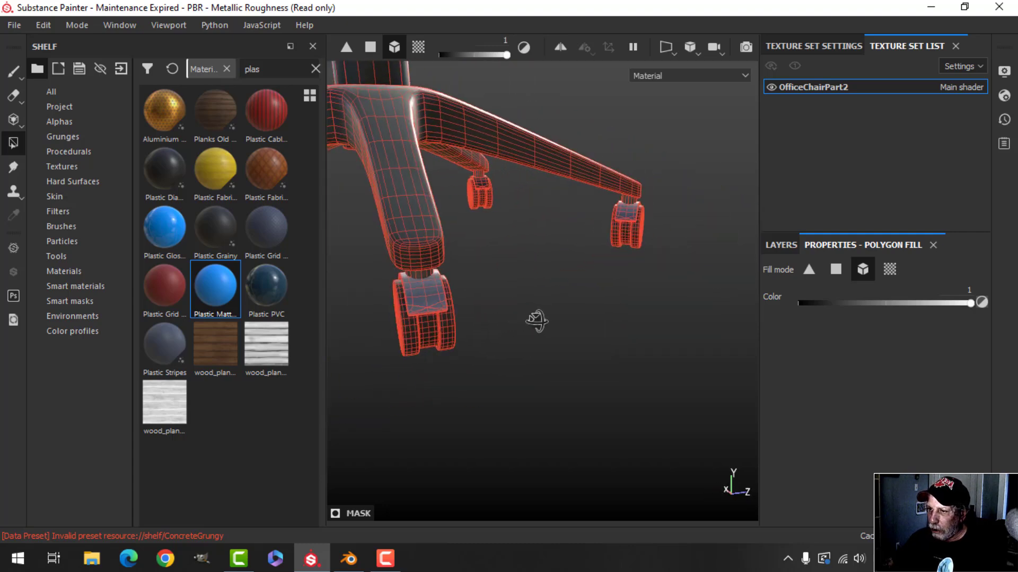
left_click_drag(625, 327, 476, 303, "alt")
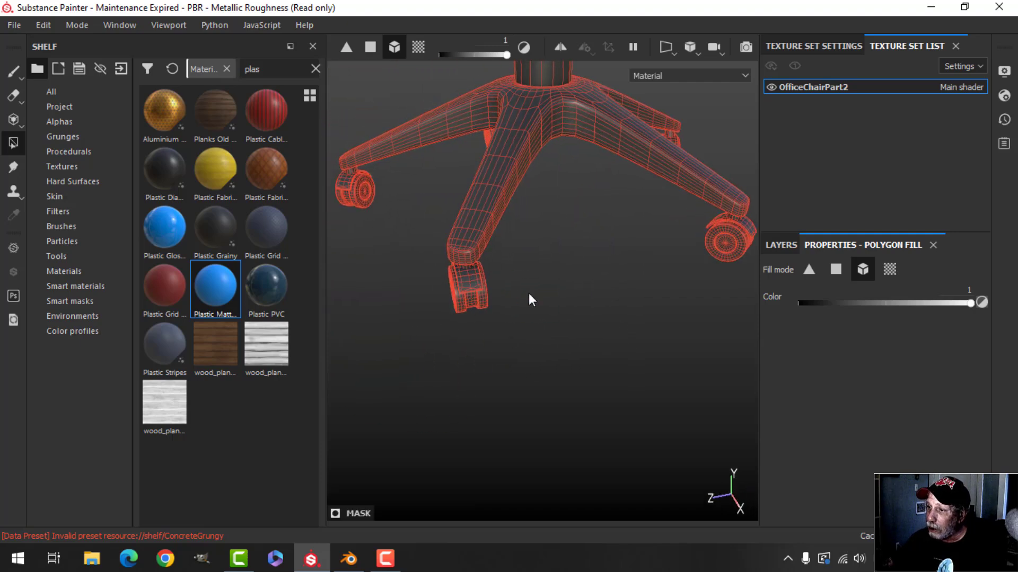
left_click(14, 70)
- Mesh-fill the mechanism housing and the ribbed knob beneath the seat in the Plastic Matte Pure mask
mouse_move(505, 338)
left_mouse_down("alt")
mouse_move(530, 295)
mouse_move(626, 289)
mouse_move(577, 329)
mouse_move(550, 284)
mouse_move(609, 325)
mouse_move(603, 341)
mouse_move(541, 341)
mouse_move(632, 318)
mouse_move(597, 238)
mouse_move(567, 284)
mouse_move(652, 273)
mouse_move(564, 318)
mouse_move(620, 261)
mouse_move(549, 325)
mouse_move(515, 326)
mouse_move(514, 295)
left_mouse_up("alt")
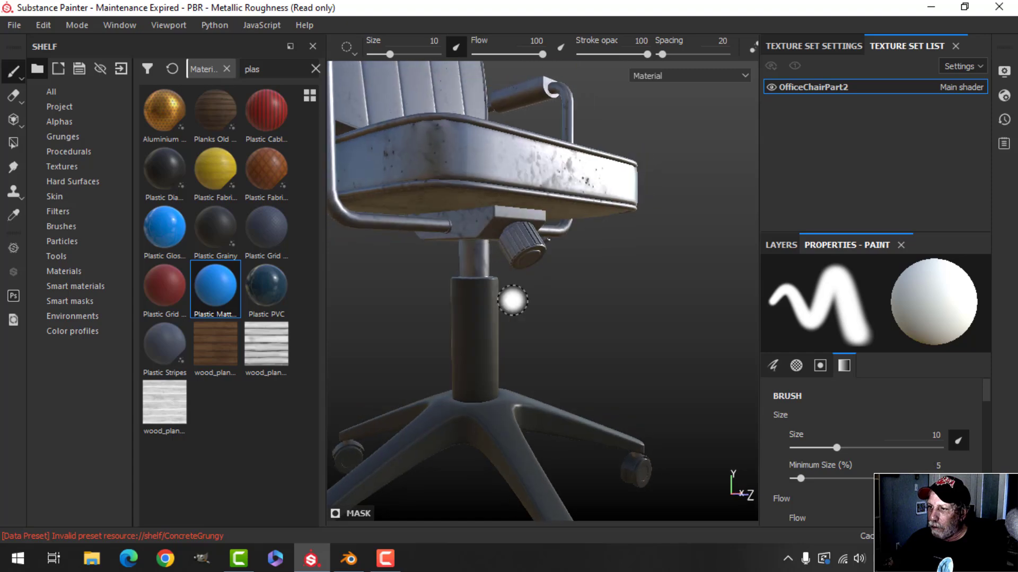
left_click_drag(606, 288, 663, 288, "alt")
left_click(786, 246)
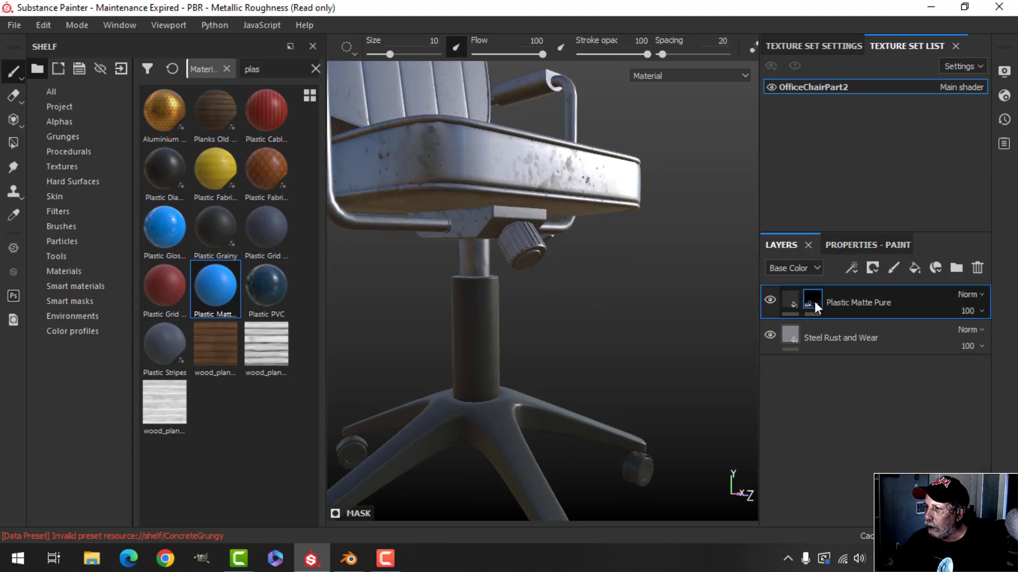
left_click(13, 142)
left_click(850, 245)
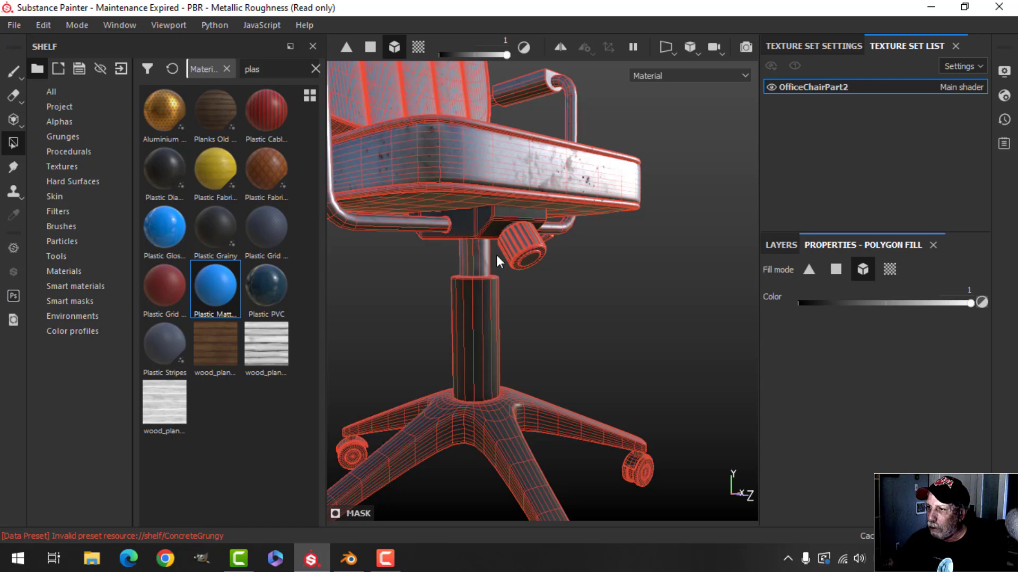
left_click(14, 72)
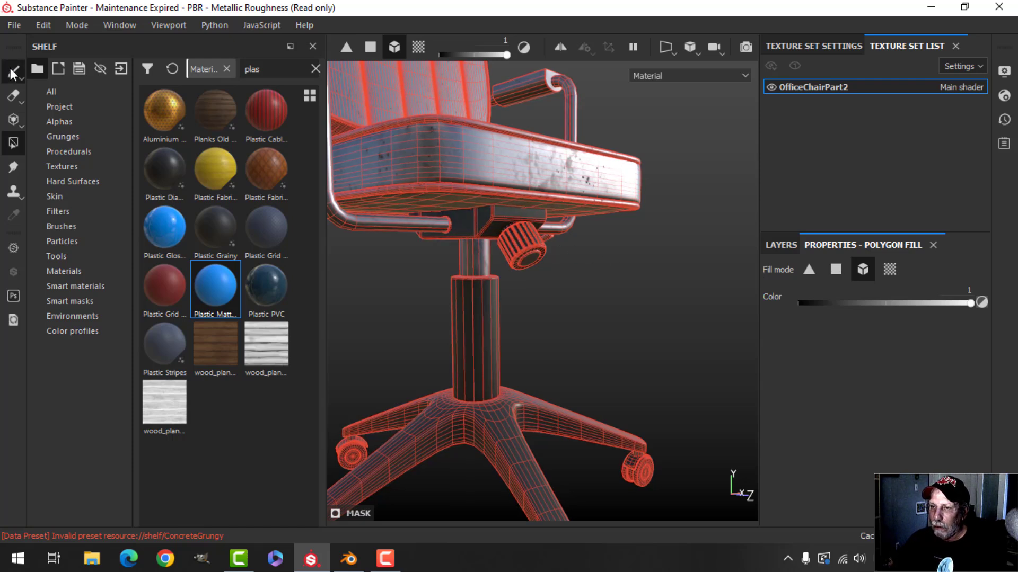
- Mesh-fill further plastic parts in the Plastic Matte Pure mask, including the armrests and the adjustment knob behind the backrest
left_click_drag(588, 252, 525, 265, "alt")
left_click_drag(642, 291, 477, 308, "alt")
middle_click_drag(631, 303, 565, 318, "alt")
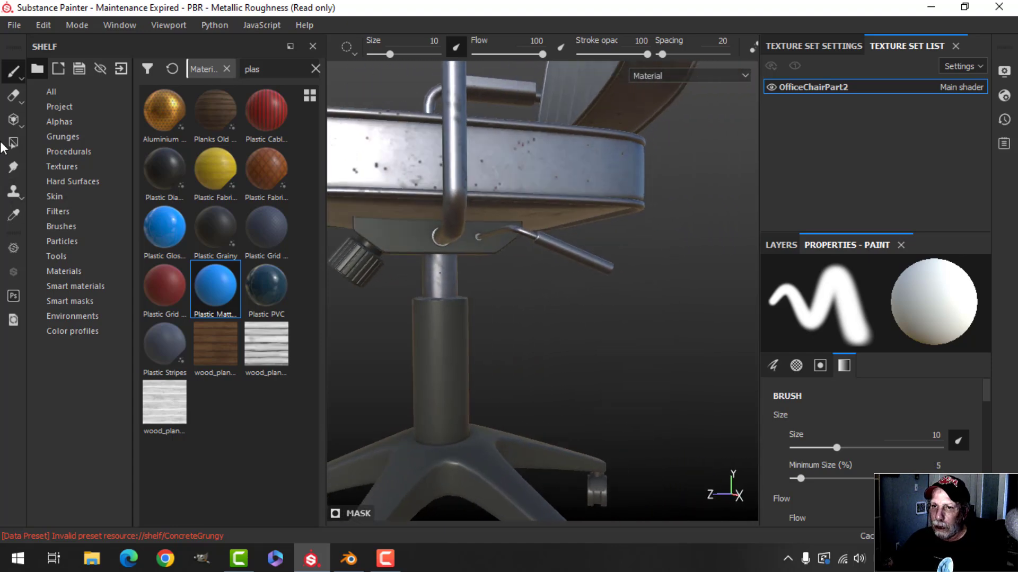
left_click(13, 142)
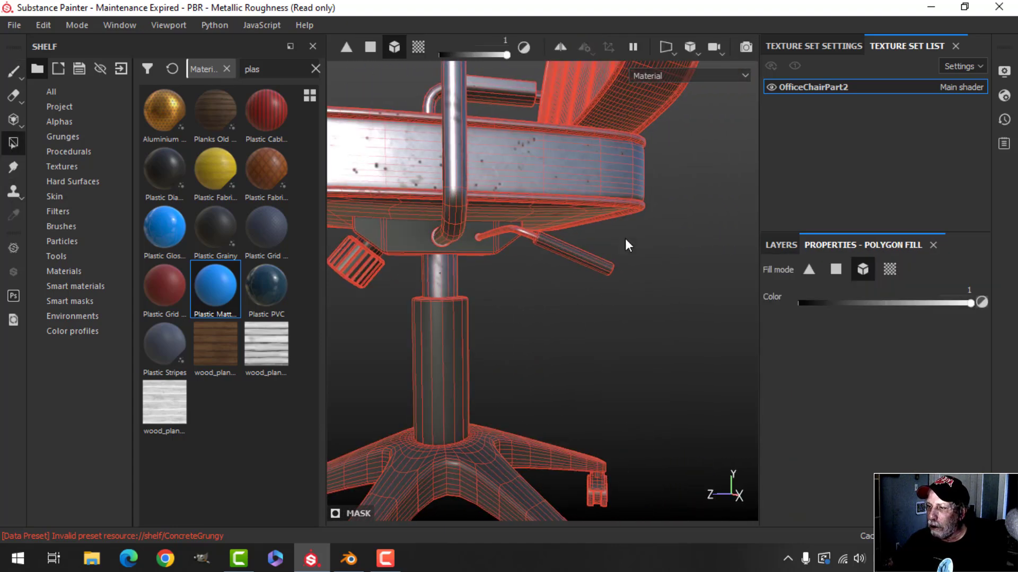
left_click_drag(625, 239, 473, 271, "alt")
scroll(632, 253, "down", 3)
left_click(453, 260)
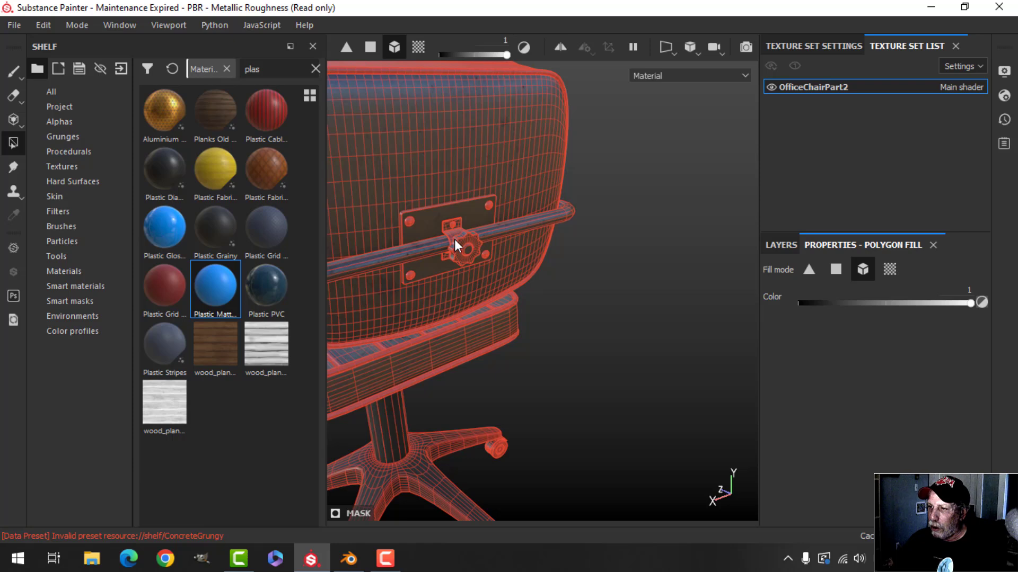
left_click(455, 245)
left_click(13, 70)
mouse_move(636, 281)
left_mouse_down("alt")
mouse_move(611, 262)
mouse_move(579, 196)
mouse_move(660, 232)
mouse_move(574, 261)
mouse_move(586, 257)
mouse_move(579, 265)
mouse_move(605, 307)
left_mouse_up("alt")
- Hide the Steel Rust and Wear layer and clear the material search
left_click(797, 245)
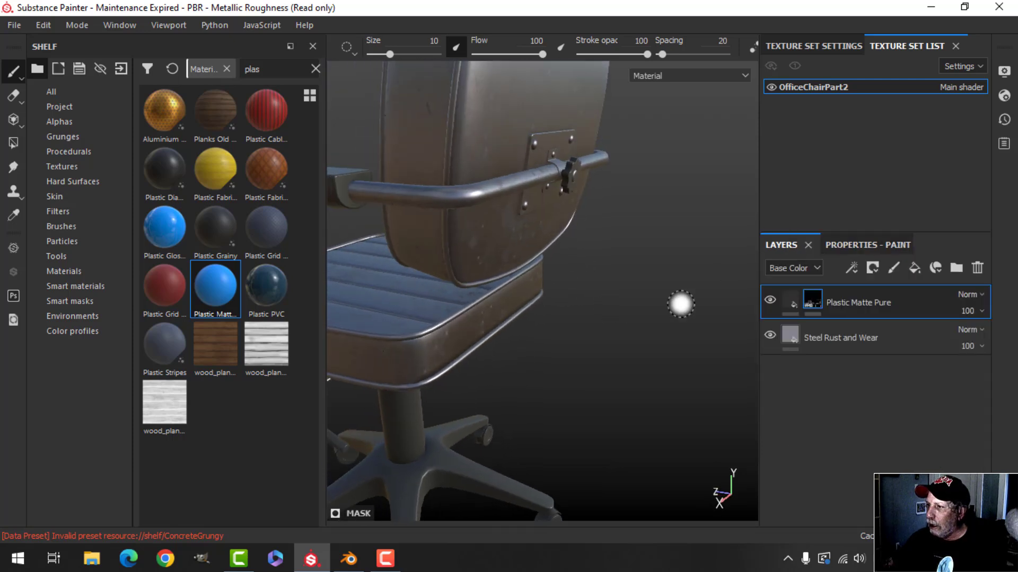
left_click(788, 350)
left_click(769, 335)
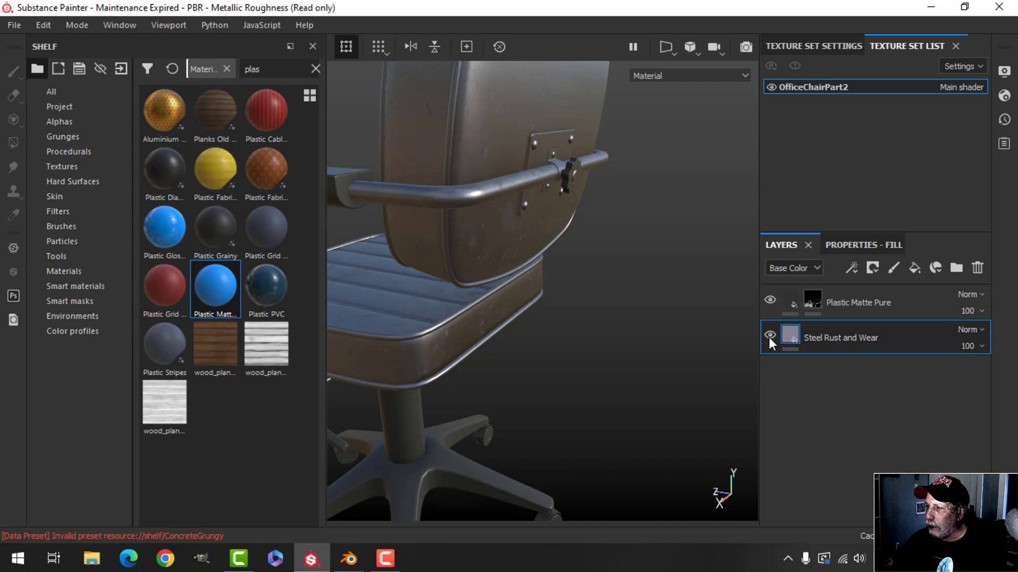
left_click(316, 69)
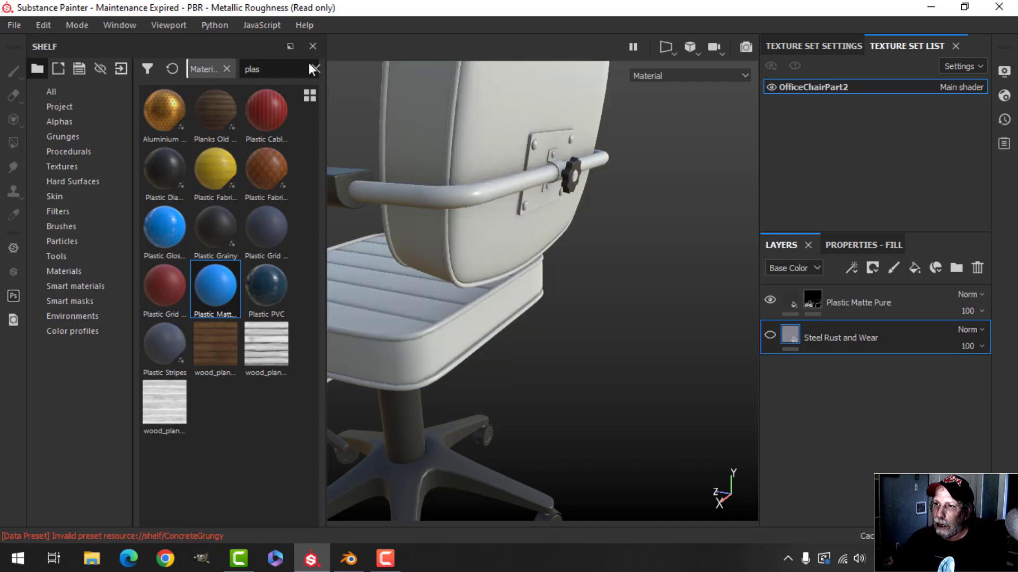
- Add the Aluminium Pure material beneath the Steel Rust and Wear layer and darken its base color to a neutral mid grey
left_click(64, 270)
left_click_drag(158, 182, 816, 406)
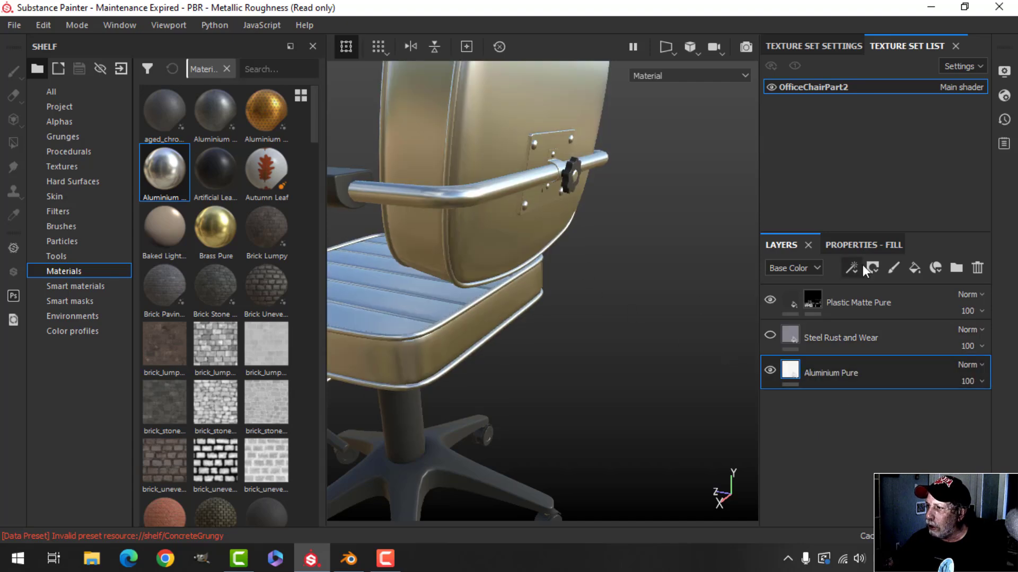
left_click(864, 245)
left_click(863, 418)
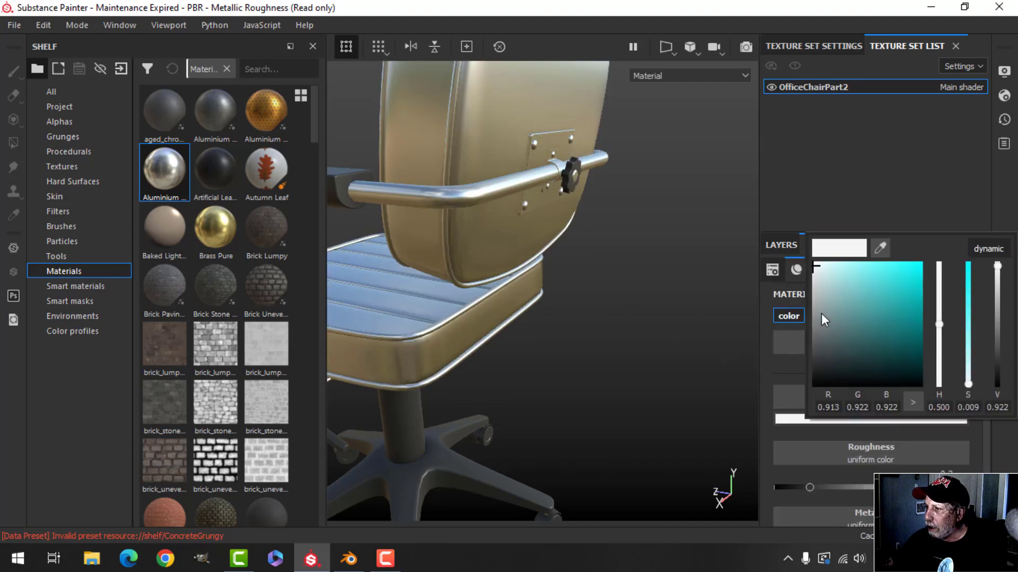
left_click_drag(822, 313, 810, 313)
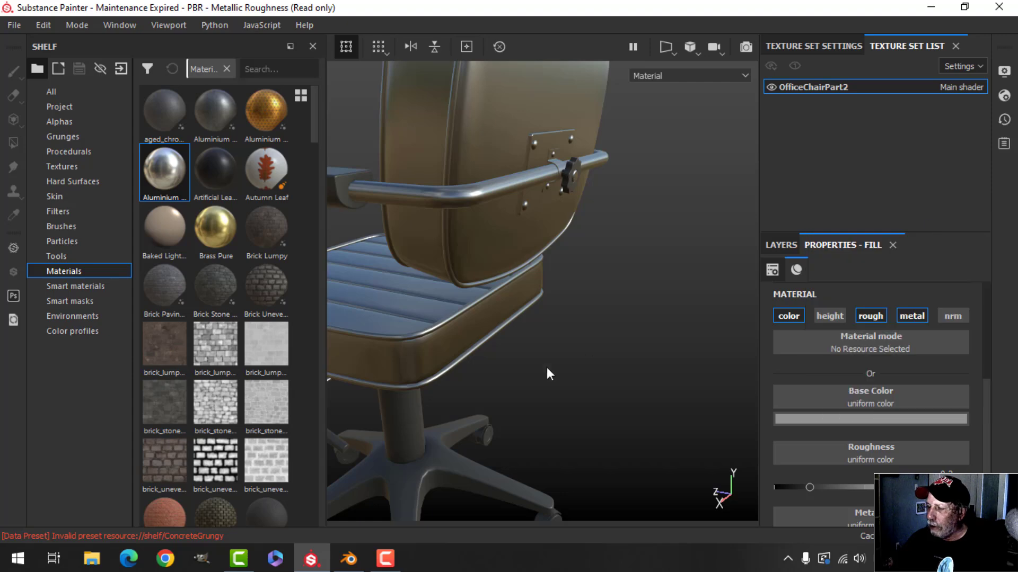
left_click_drag(547, 370, 580, 354, "alt")
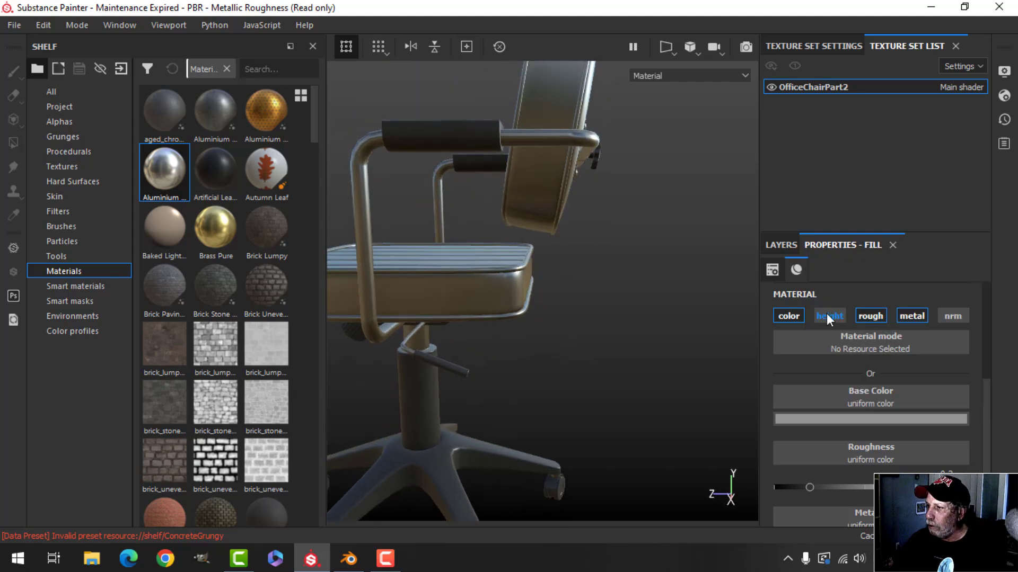
- Add a MatFinish Rough filter to the Aluminium Pure layer
left_click(788, 246)
right_click(783, 370)
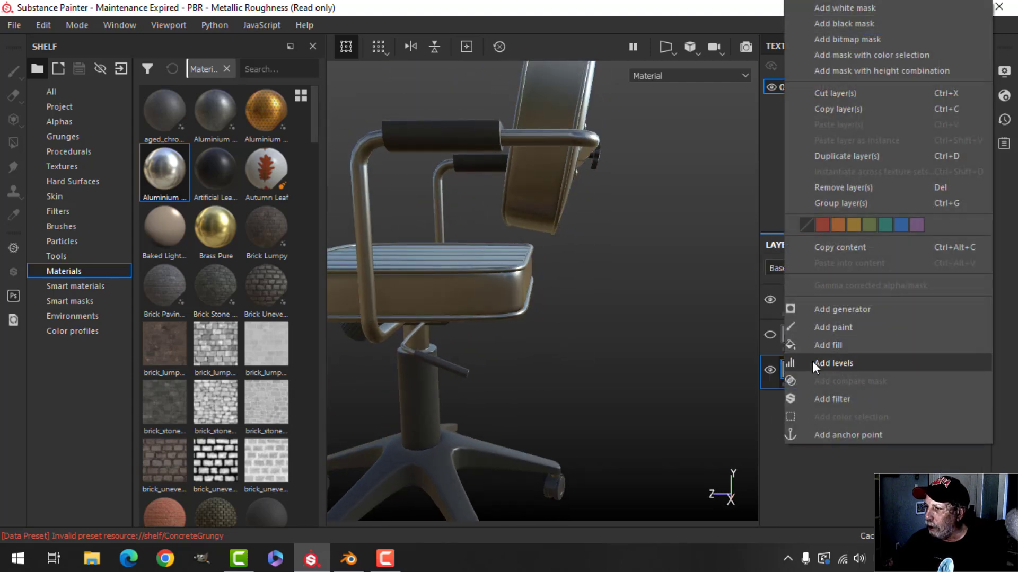
left_click(819, 399)
left_click(853, 321)
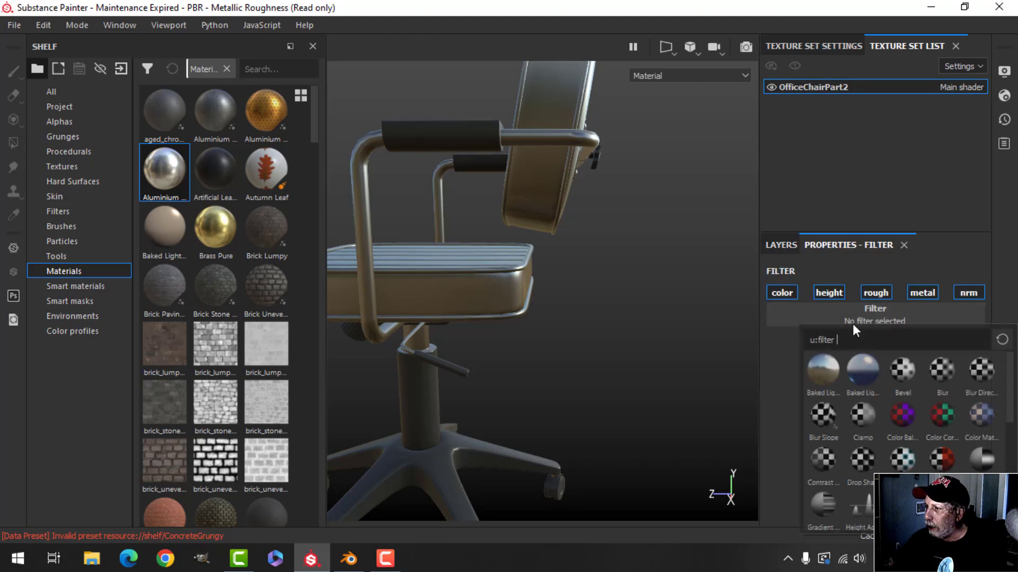
scroll(910, 439, "down", 3)
left_click(903, 505)
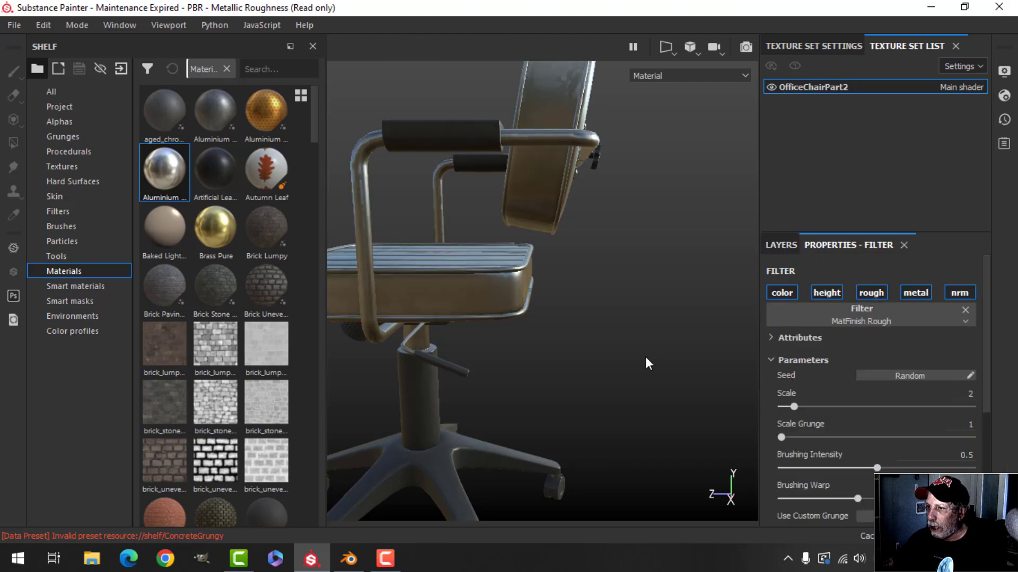
- Set the MatFinish Rough filter's Brushing Intensity to 0.2
left_click_drag(583, 297, 585, 319, "alt")
scroll(619, 355, "down", 2)
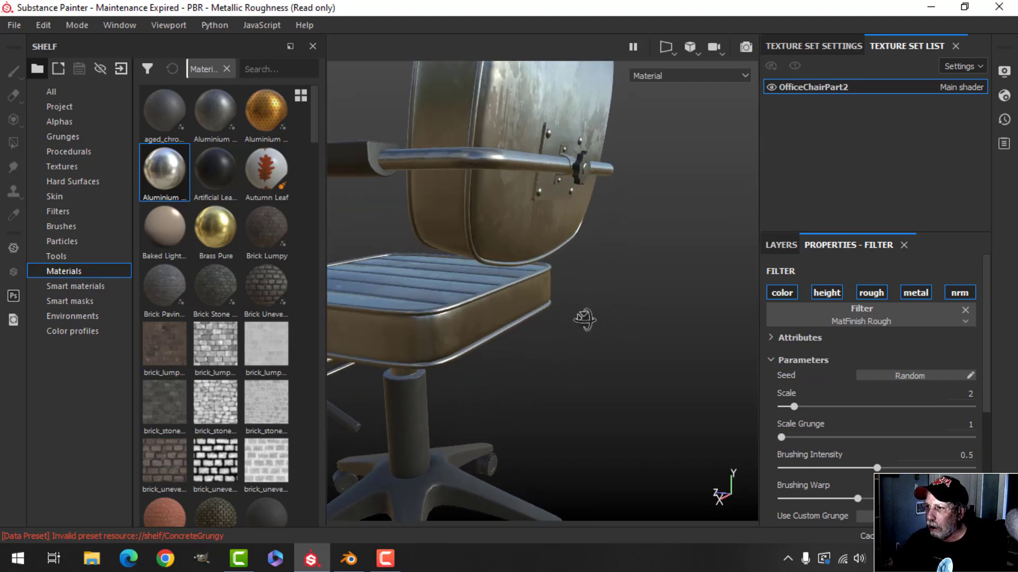
scroll(591, 223, "down", 3)
mouse_move(609, 186)
middle_mouse_down("alt")
mouse_move(602, 216)
mouse_move(605, 203)
middle_mouse_up("alt")
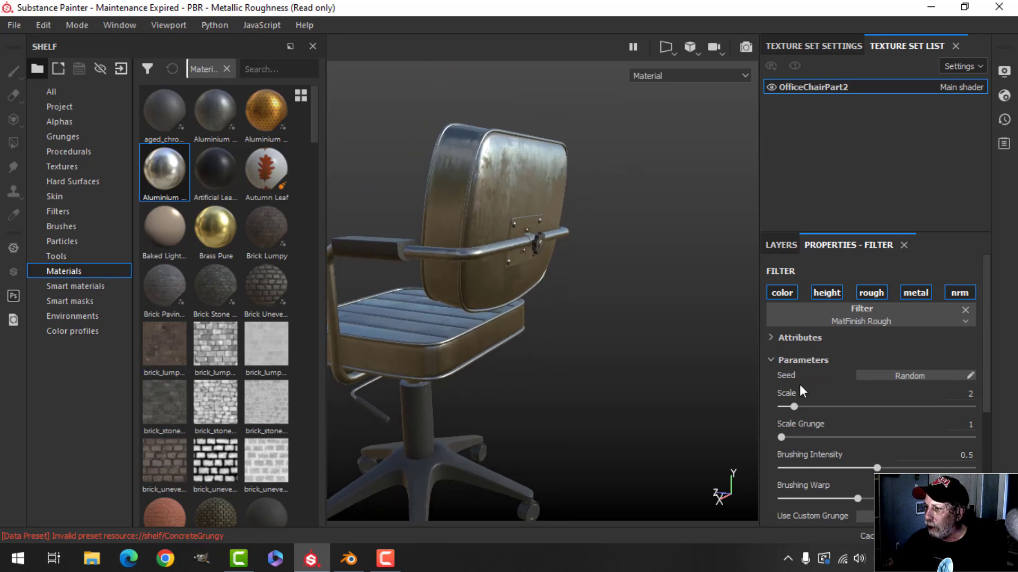
left_click_drag(841, 465, 819, 464)
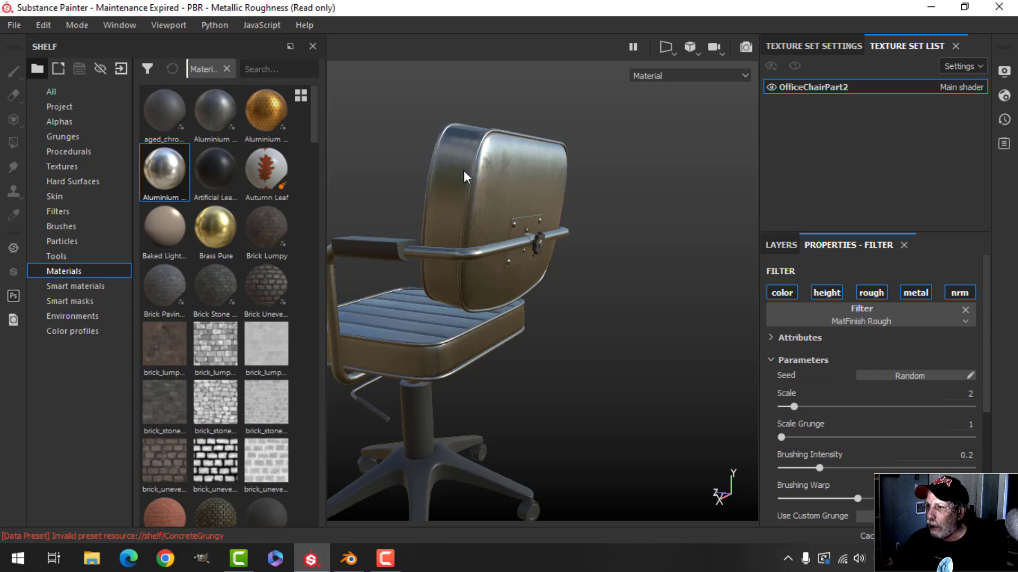
- Set the MatFinish Rough filter's Scale Grunge to 2 and check the finish on the armrest and seat
left_click_drag(488, 298, 468, 289, "alt")
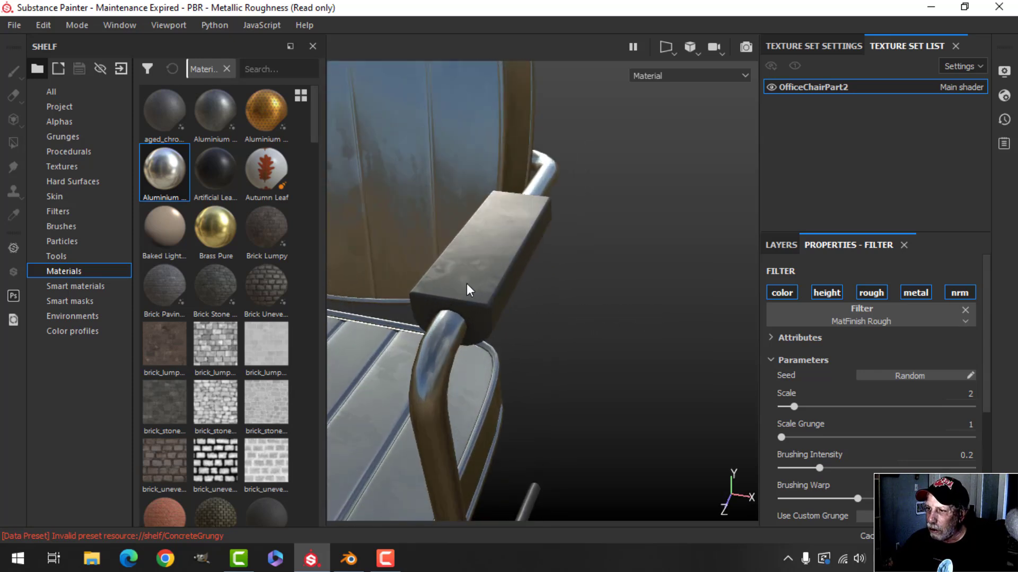
left_click_drag(780, 435, 799, 436)
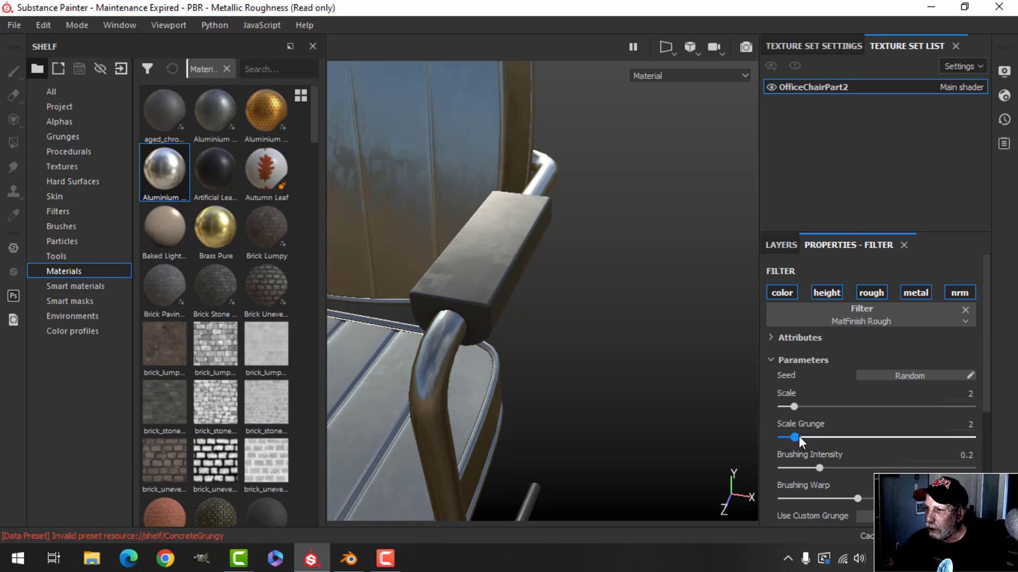
scroll(613, 325, "down", 5)
middle_click_drag(621, 355, 622, 288, "alt")
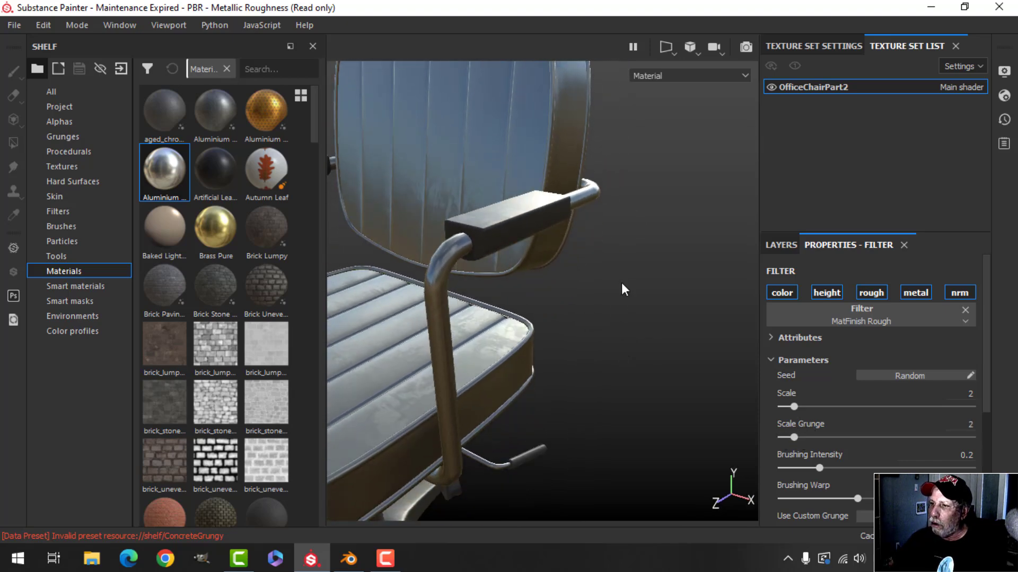
scroll(615, 329, "down", 3)
scroll(619, 331, "down", 1)
left_click_drag(609, 333, 572, 335, "alt")
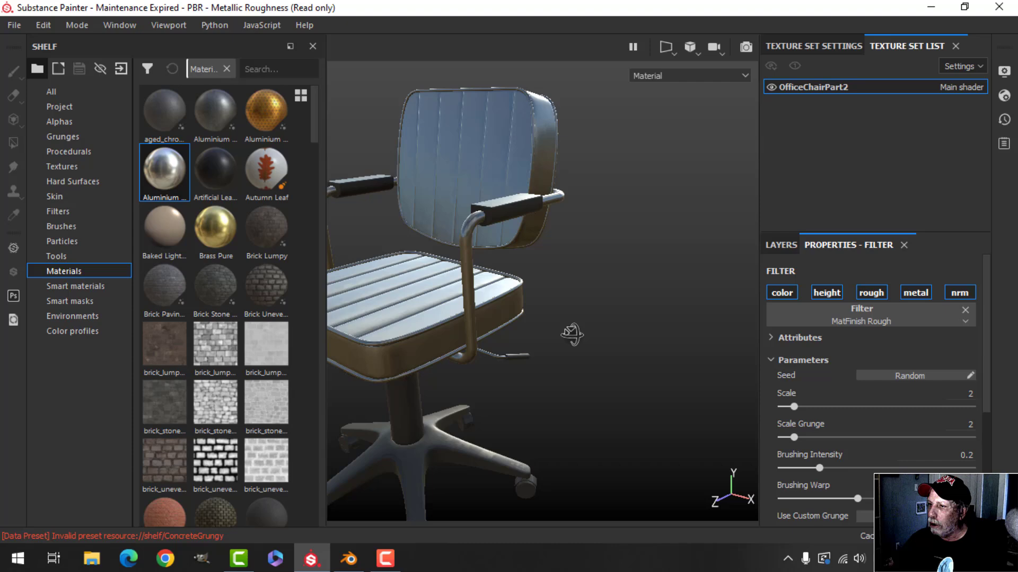
- Search the smart materials for "leather" and add Leatherette Damaged above the Plastic Matte Pure layer
left_click(782, 245)
left_click_drag(663, 302, 670, 329, "alt")
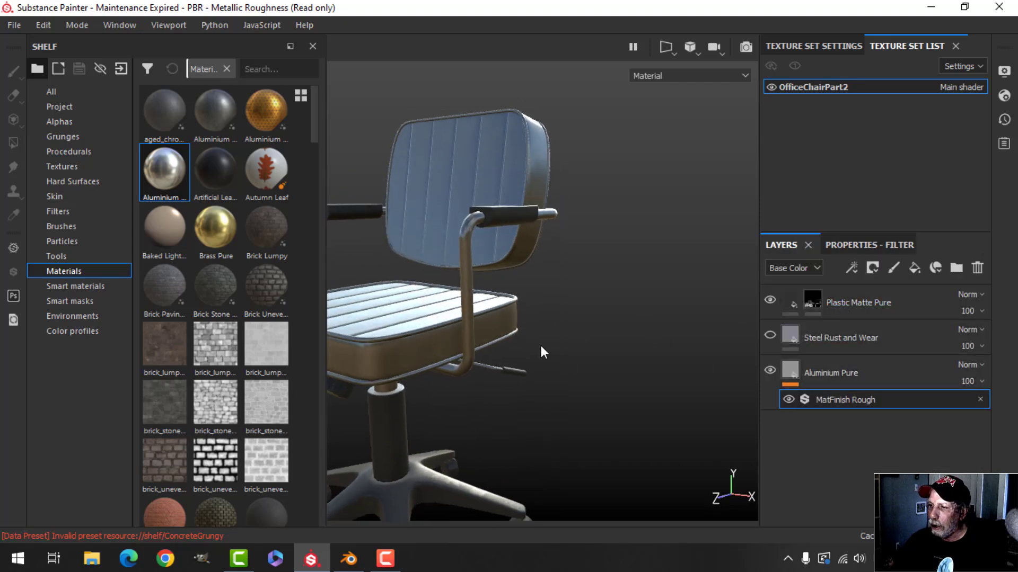
left_click_drag(541, 352, 625, 308, "alt")
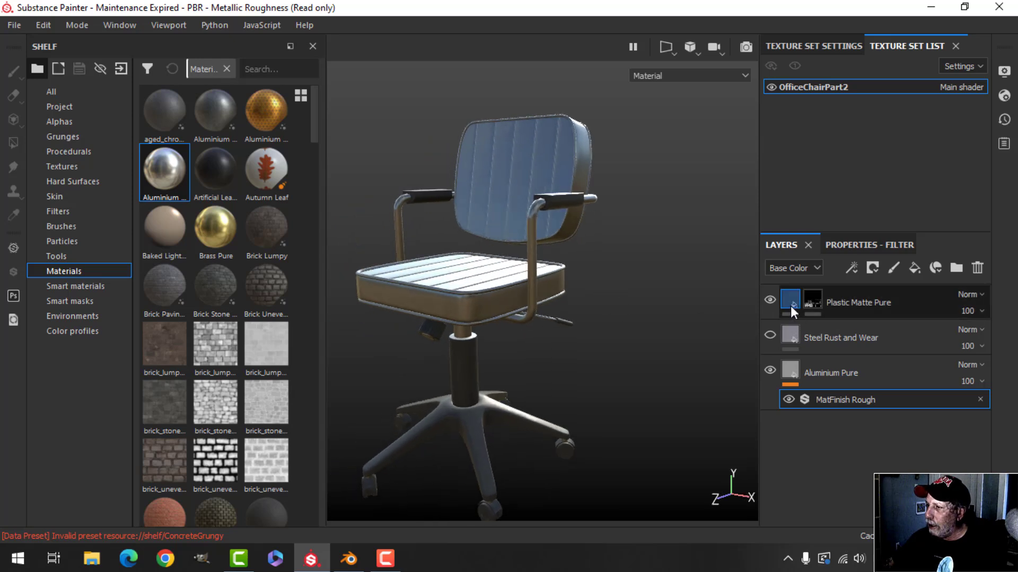
left_click(790, 307)
left_click_drag(485, 277, 486, 294, "alt")
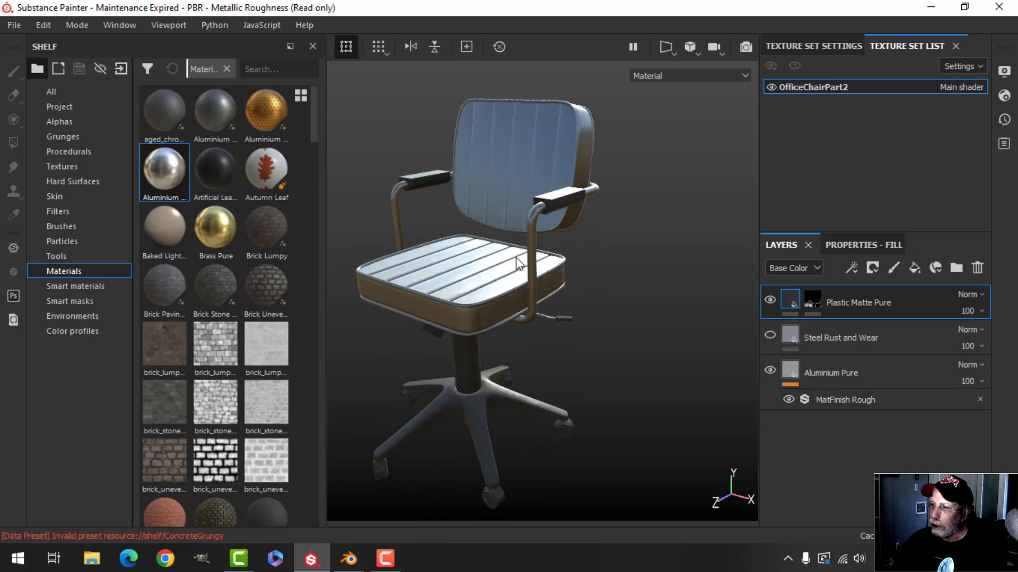
middle_click_drag(584, 253, 598, 271, "alt")
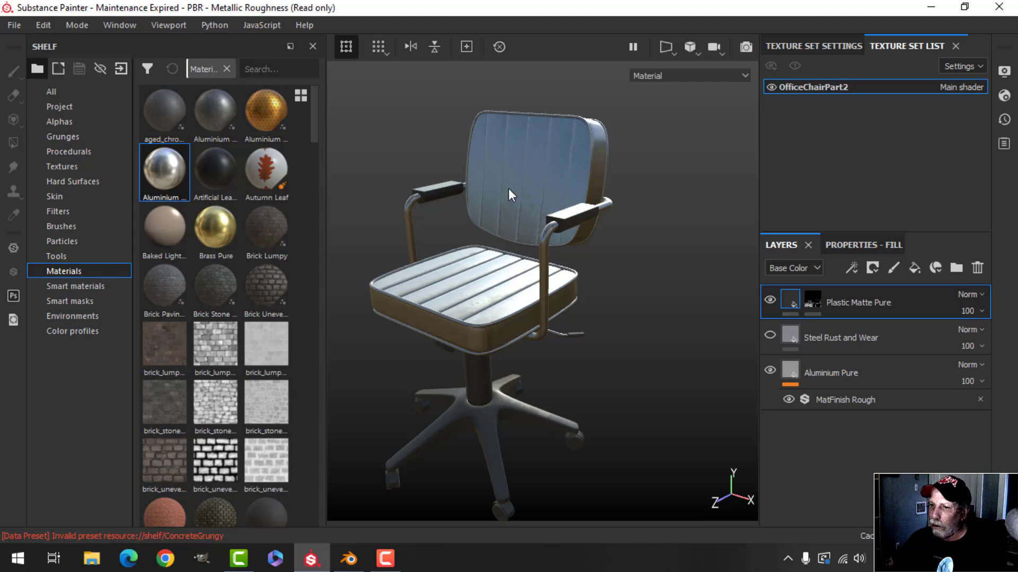
left_click(62, 286)
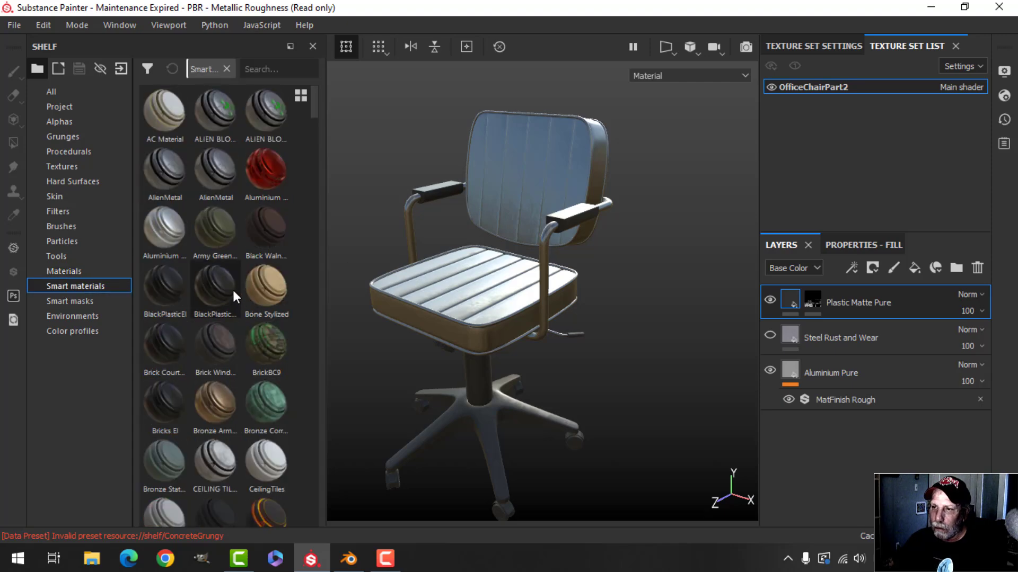
left_click(285, 66)
type("leather")
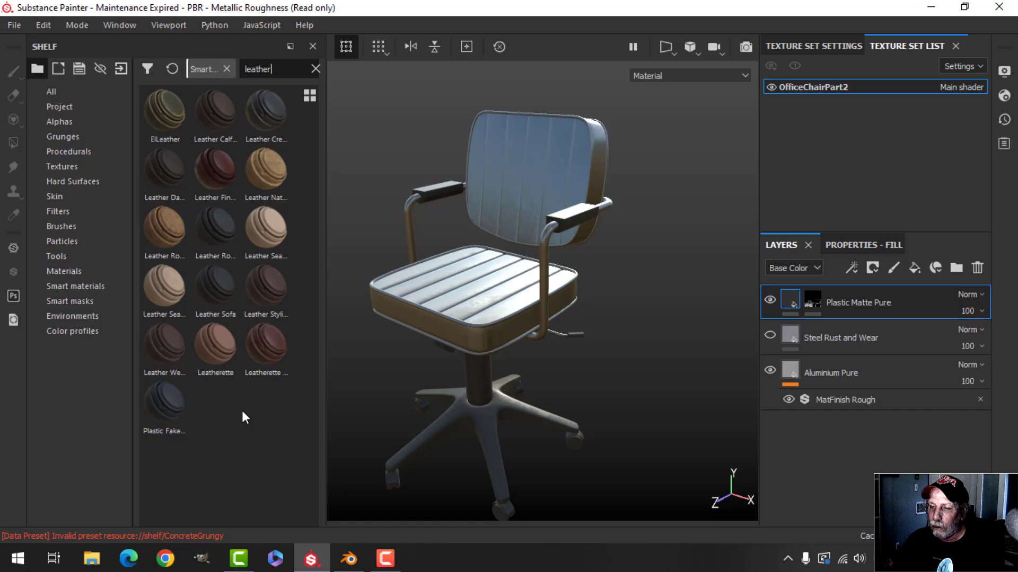
mouse_move(276, 356)
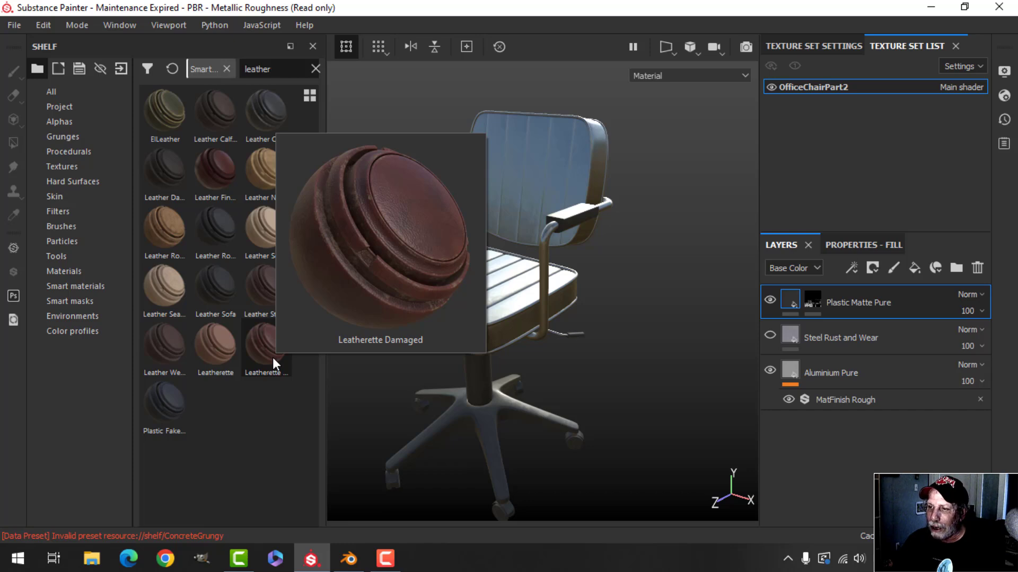
left_click_drag(270, 356, 860, 287)
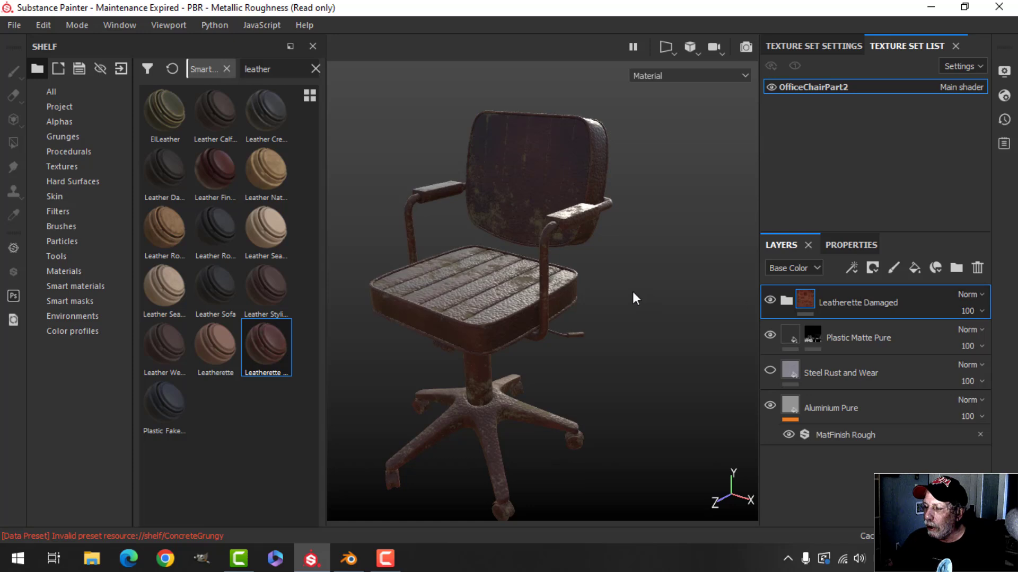
- Delete the Damages layer from the Leatherette Damaged folder
scroll(631, 295, "up", 3)
right_click_drag(661, 255, 621, 267, "shift")
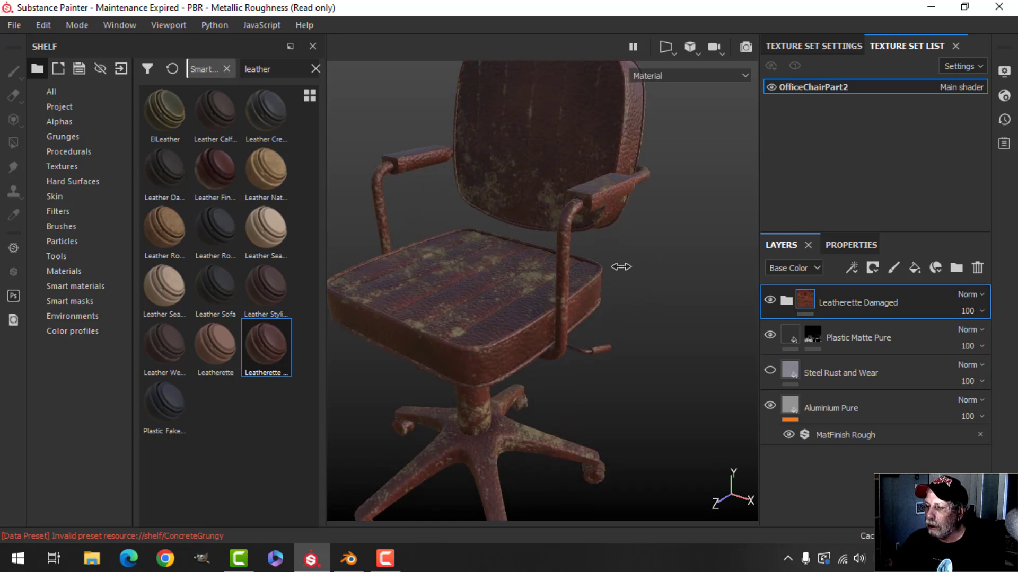
left_click(785, 301)
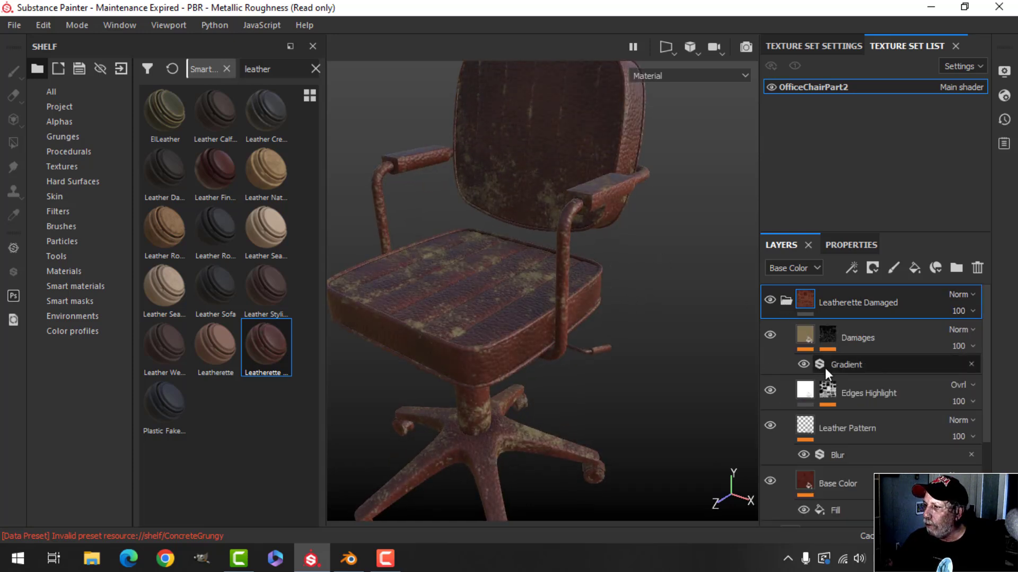
left_click(861, 337)
left_click(977, 268)
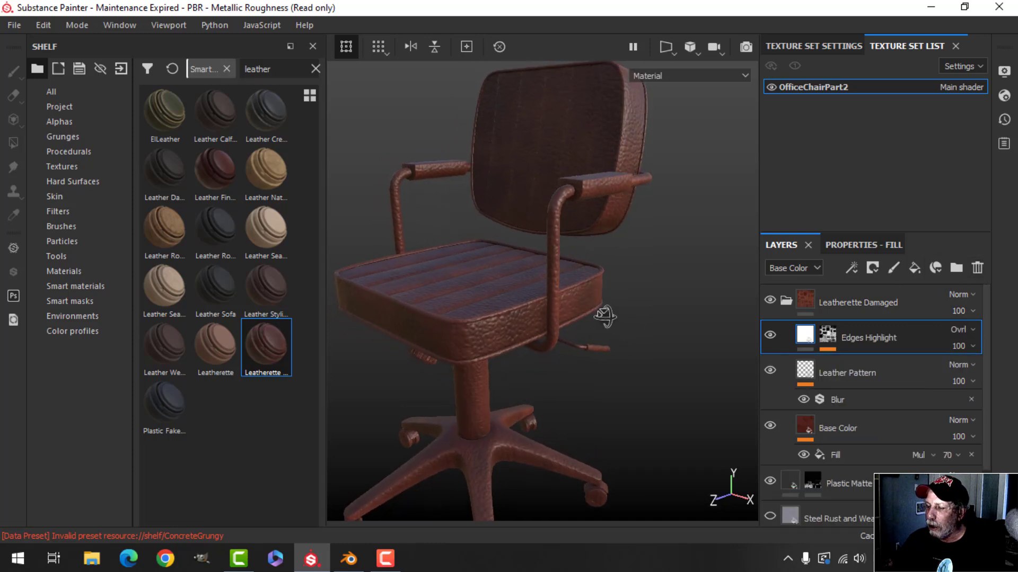
left_click_drag(605, 317, 580, 371, "alt")
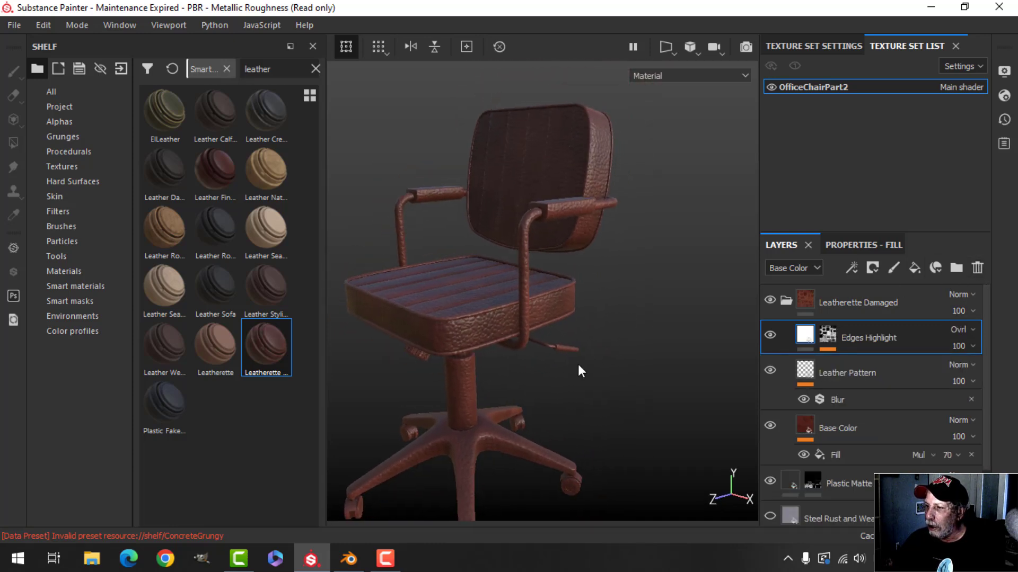
left_click(786, 301)
left_click(842, 309)
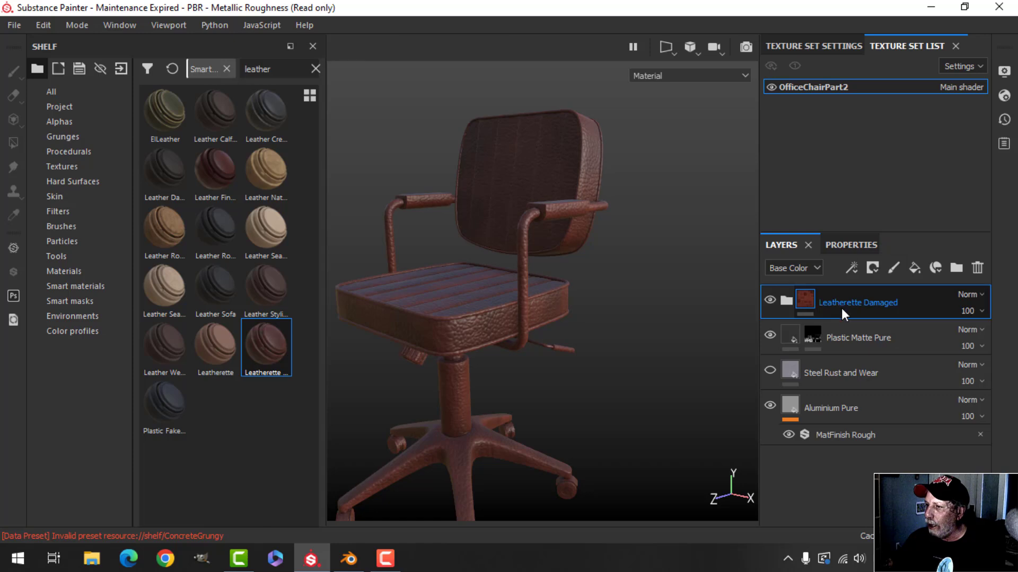
- Set the UV scale of the Leather Pattern layer in the Leatherette Damaged folder to 7
left_click(786, 301)
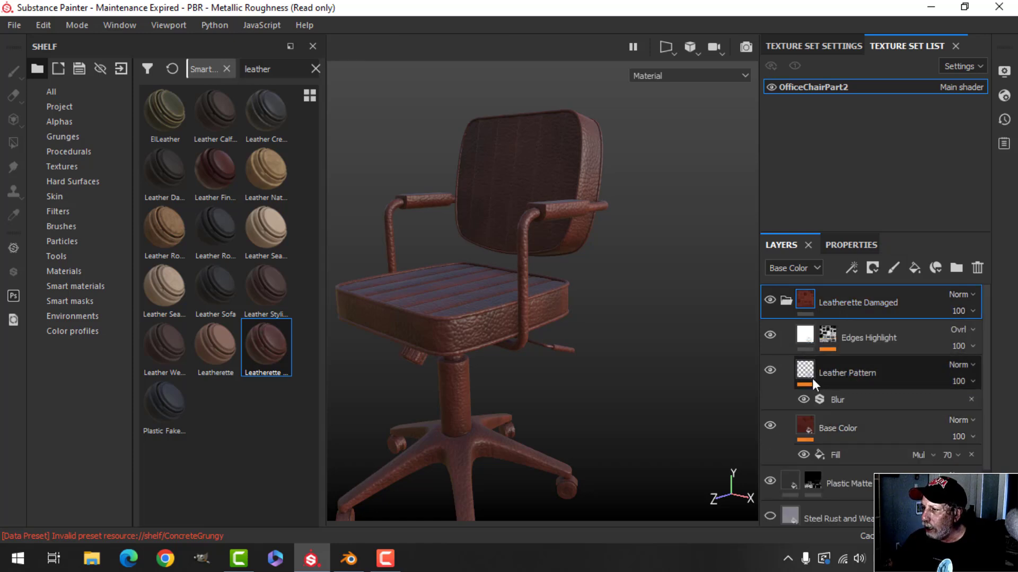
left_click_drag(488, 336, 461, 348, "alt")
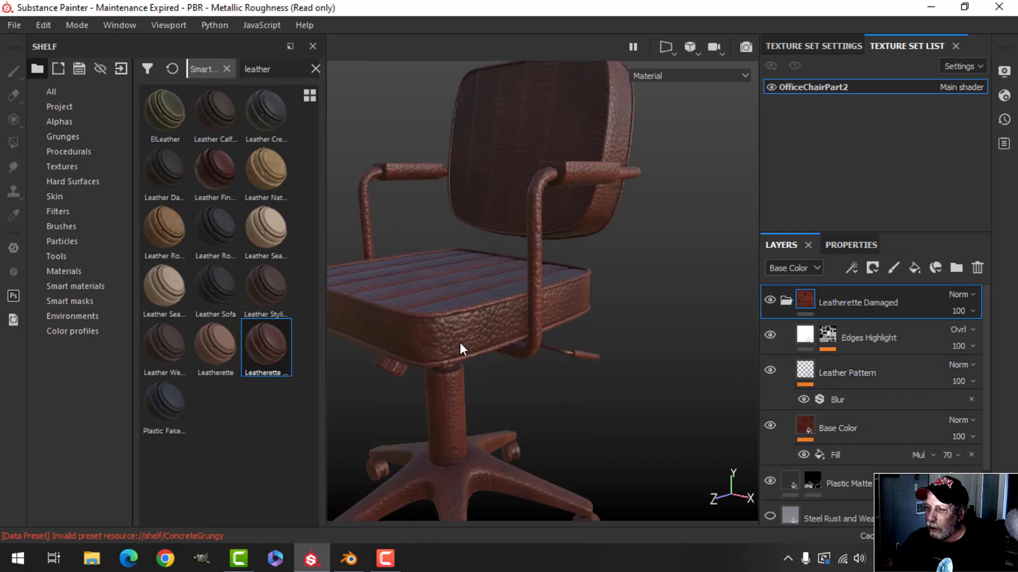
left_click(801, 372)
left_click(848, 245)
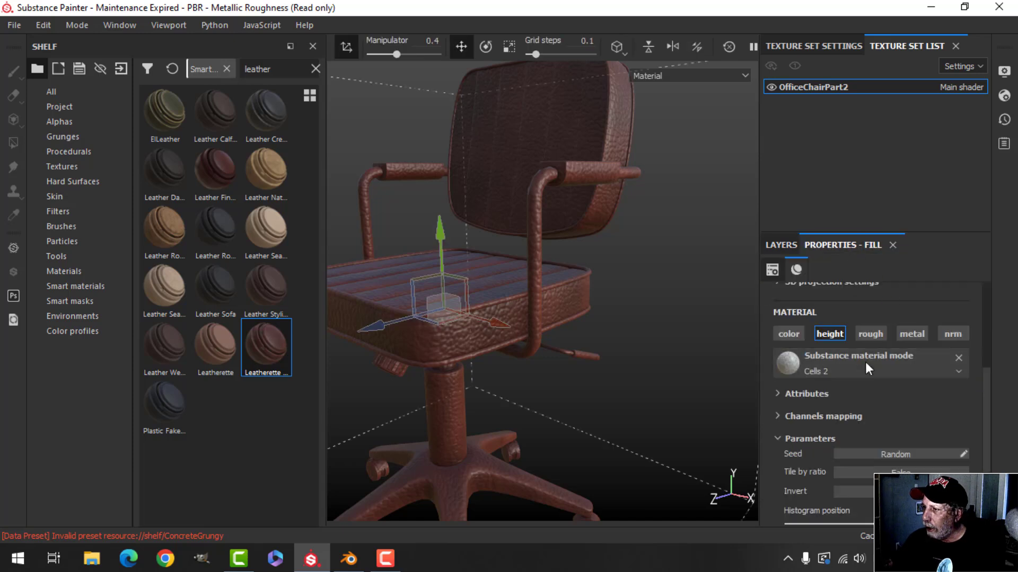
scroll(865, 361, "up", 3)
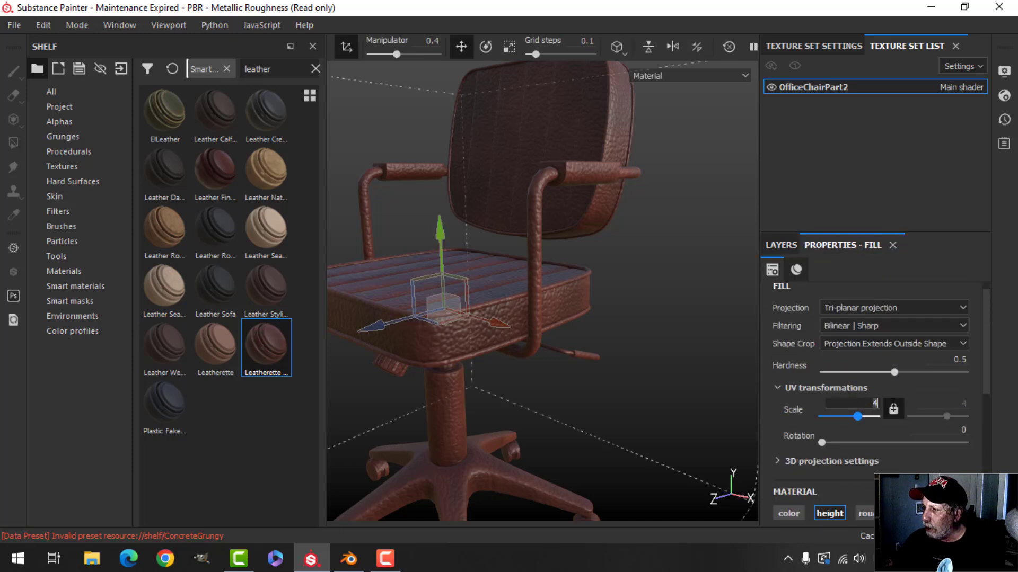
key("Return")
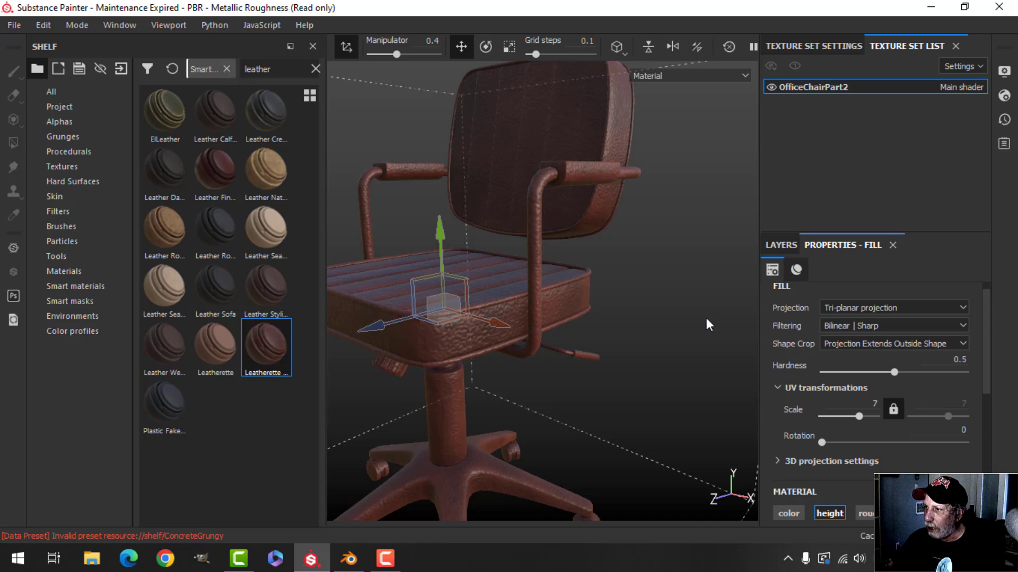
- Raise the OfficeChairPart2 texture set's size to 2048
left_click(780, 244)
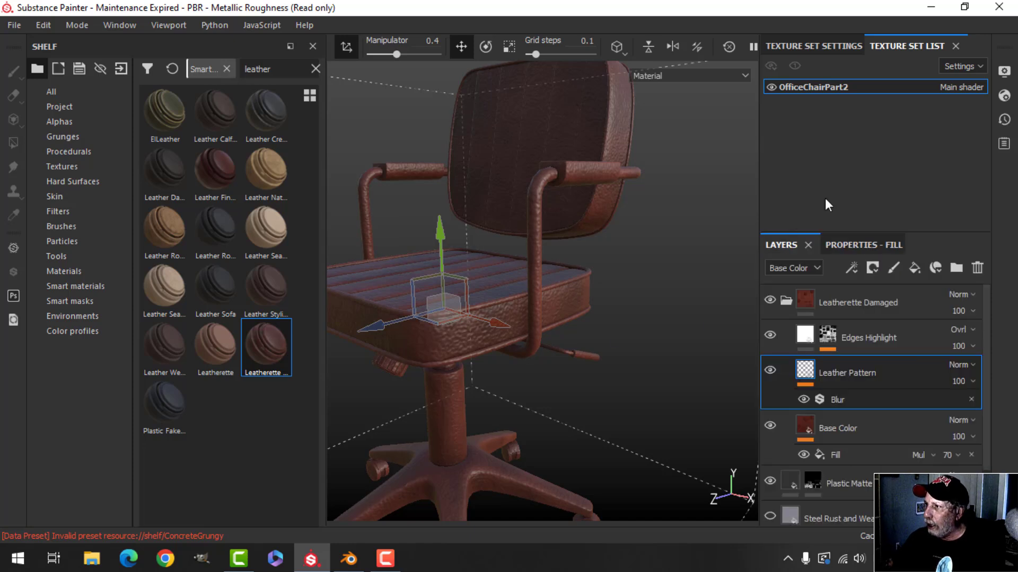
left_click(828, 46)
scroll(851, 151, "up", 6)
left_click(849, 149)
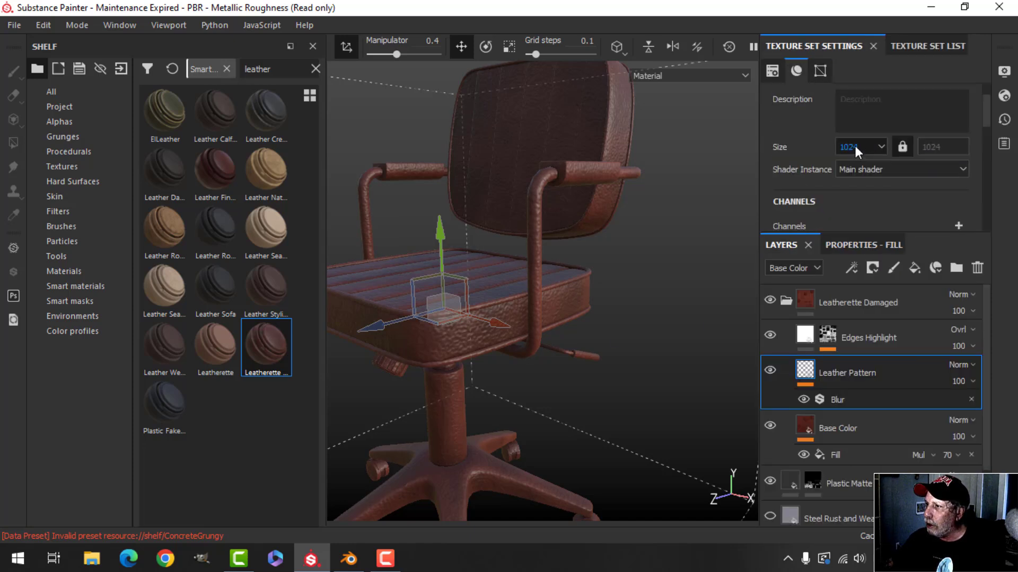
left_click(846, 201)
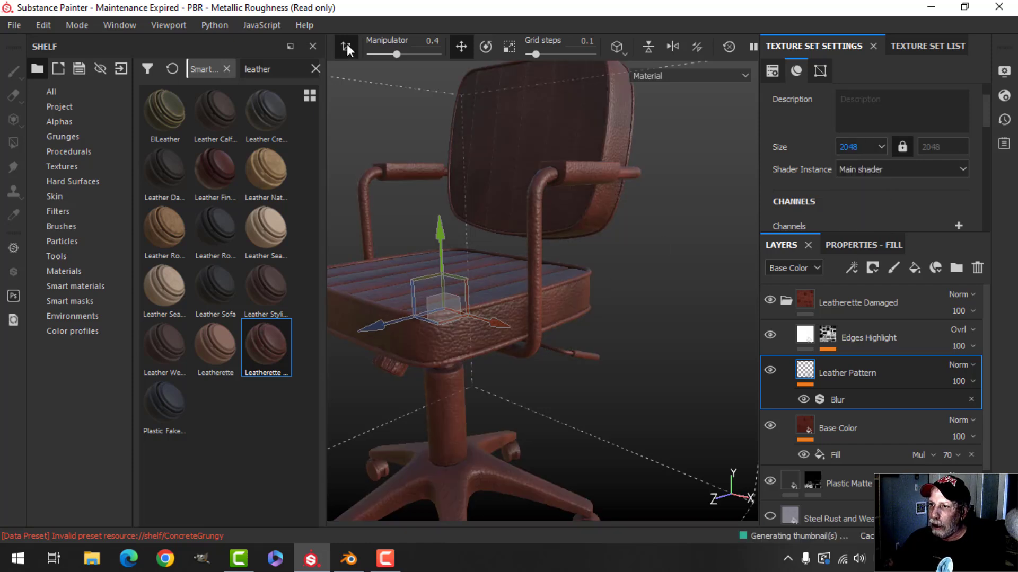
- Collapse the Leatherette Damaged folder and add a black mask to it
mouse_move(566, 268)
left_mouse_down("alt")
mouse_move(550, 255)
mouse_move(559, 271)
left_mouse_up("alt")
scroll(616, 296, "down", 3)
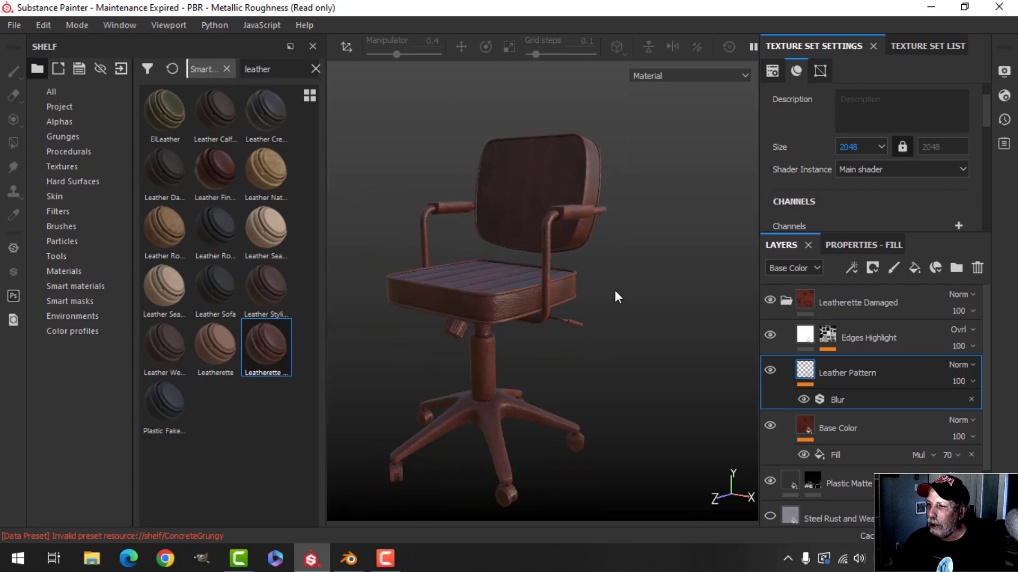
left_click_drag(615, 295, 590, 267, "alt")
middle_click_drag(606, 245, 594, 280, "alt")
left_click_drag(595, 279, 599, 273, "alt")
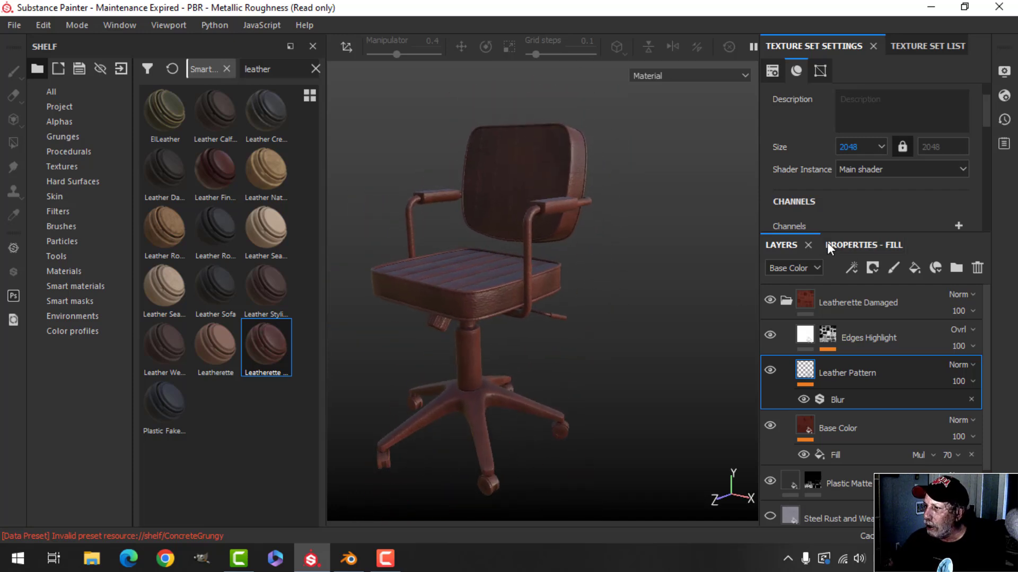
left_click(863, 245)
left_click(790, 245)
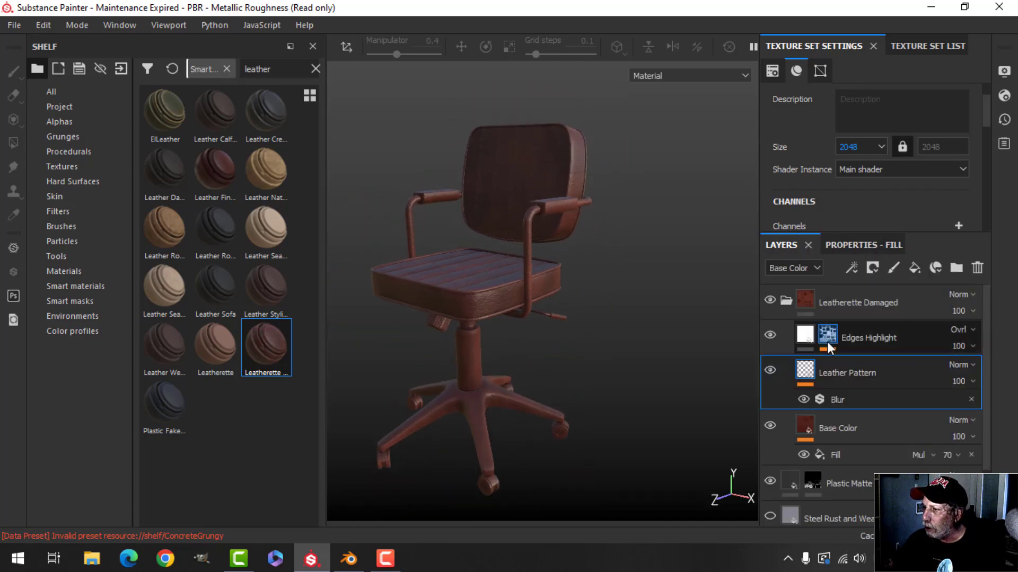
left_click(786, 300)
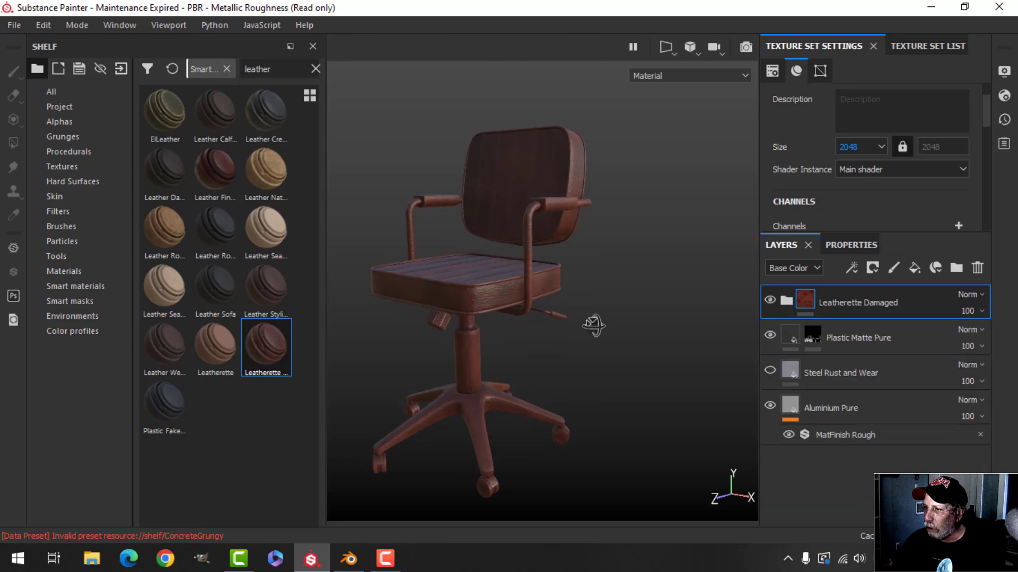
left_click(872, 268)
left_click(880, 303)
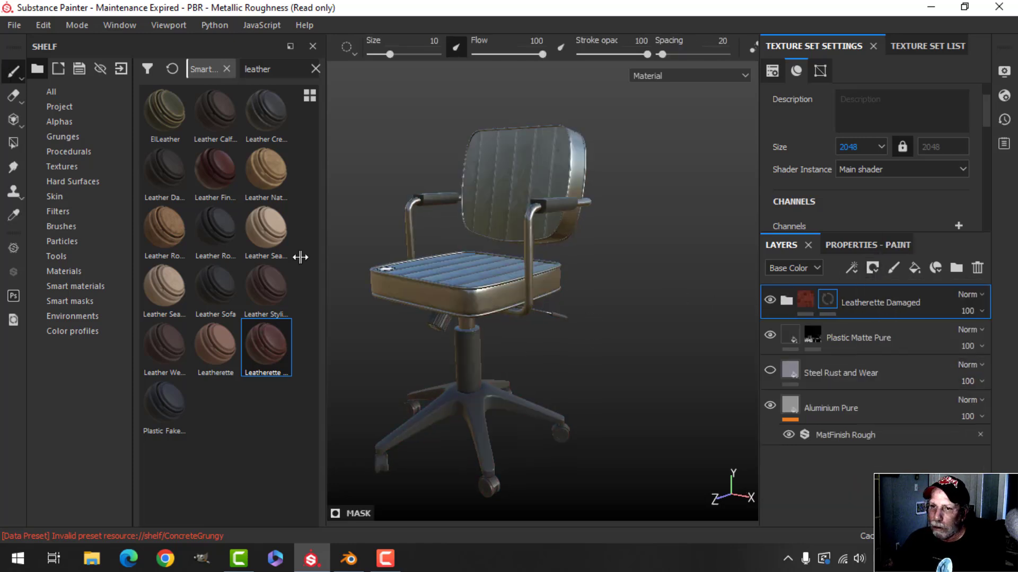
- Reveal Leatherette Damaged on the seat and backrest cushions by filling those meshes in its mask with Polygon Fill
left_click(13, 142)
left_click(887, 246)
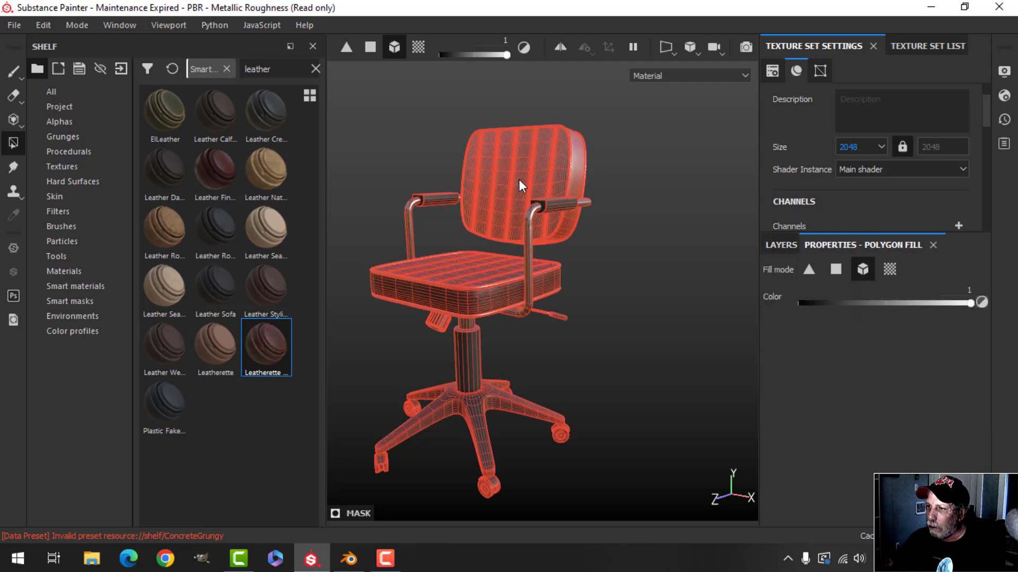
scroll(453, 304, "up", 4)
left_click(477, 271)
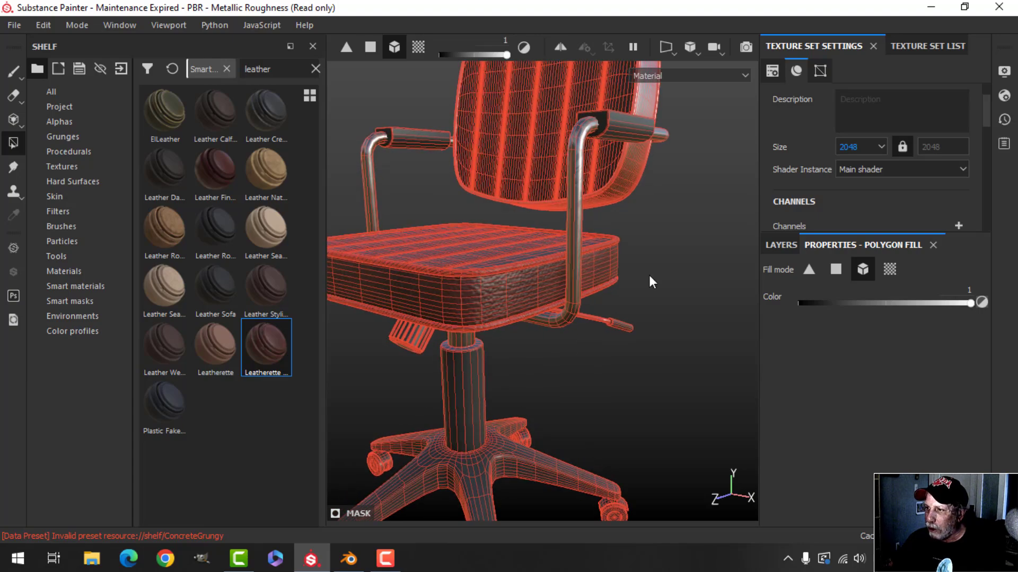
left_click_drag(649, 275, 382, 275, "alt")
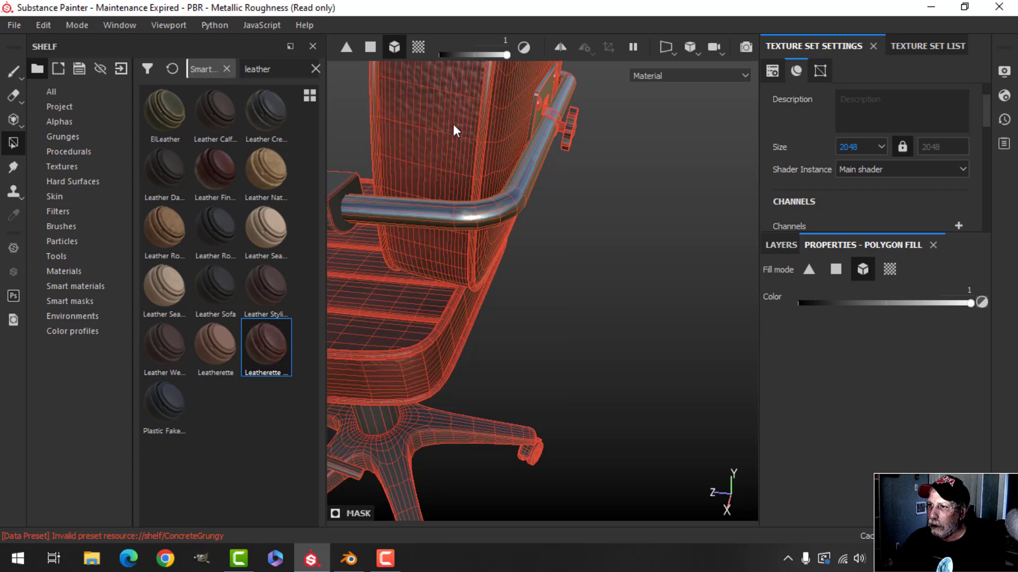
left_click(481, 137)
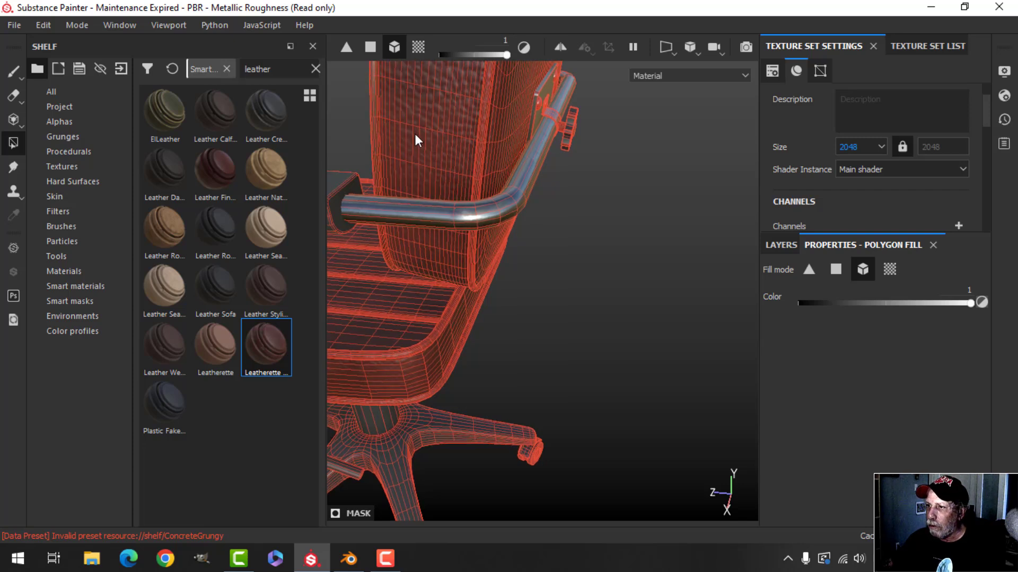
left_click(374, 107)
scroll(481, 279, "down", 6)
left_click_drag(490, 295, 237, 172, "alt")
- Switch back to the Paint tool and examine the leatherette on the seat and backrest from several angles
left_click(12, 72)
mouse_move(578, 306)
left_mouse_down("alt")
mouse_move(504, 295)
mouse_move(527, 297)
mouse_move(508, 328)
mouse_move(531, 311)
mouse_move(518, 325)
mouse_move(525, 316)
left_mouse_up("alt")
scroll(522, 314, "down", 3)
middle_click_drag(513, 312, 514, 319, "alt")
left_click_drag(514, 318, 623, 324, "alt")
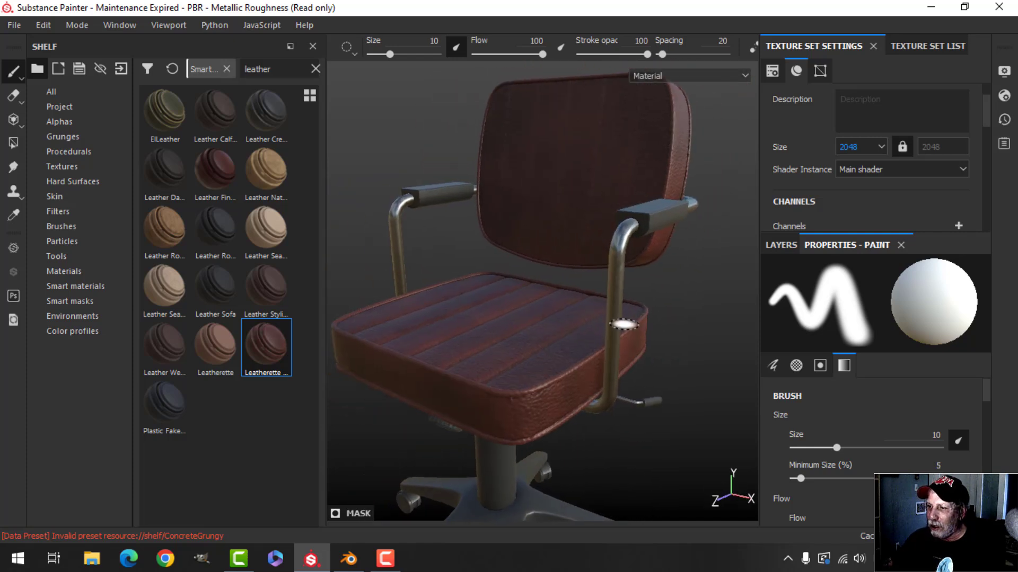
scroll(623, 325, "down", 3)
middle_click_drag(618, 322, 567, 335, "alt")
right_click_drag(627, 284, 590, 300, "shift")
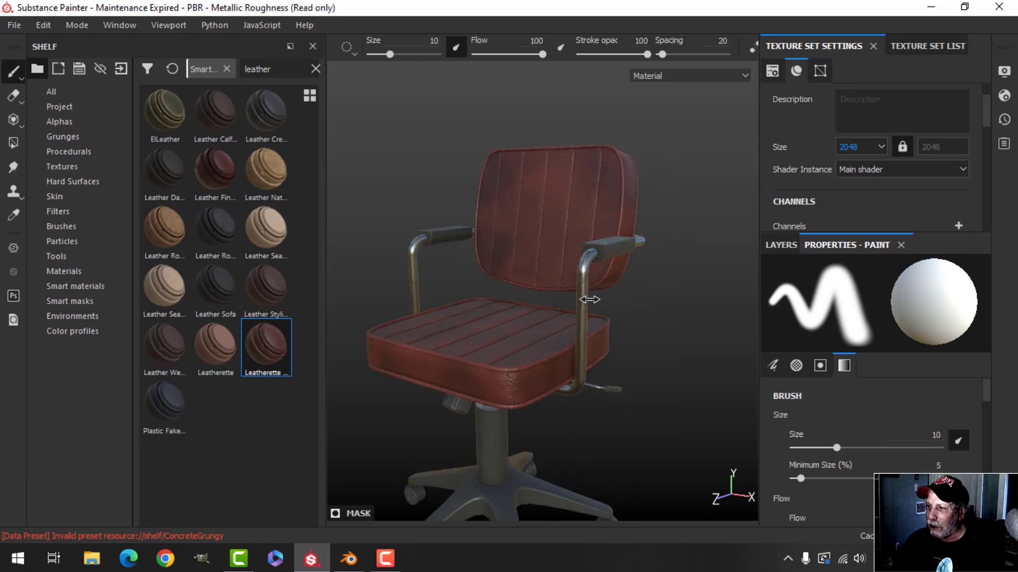
scroll(559, 324, "up", 2)
left_click_drag(556, 329, 606, 318, "alt")
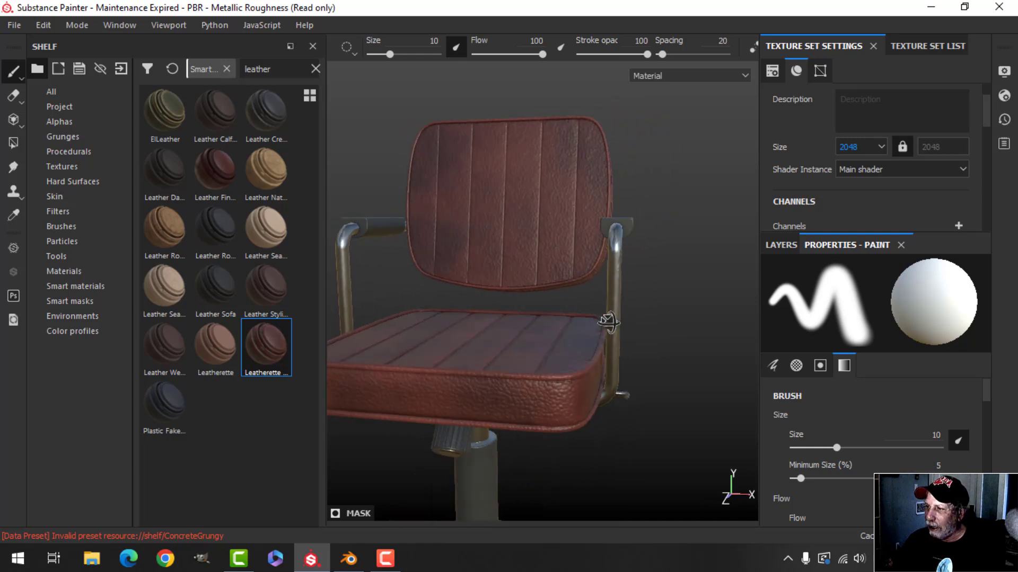
- Set the UV scale of the Leather Pattern layer in the Leatherette Damaged folder to 8
left_click(781, 244)
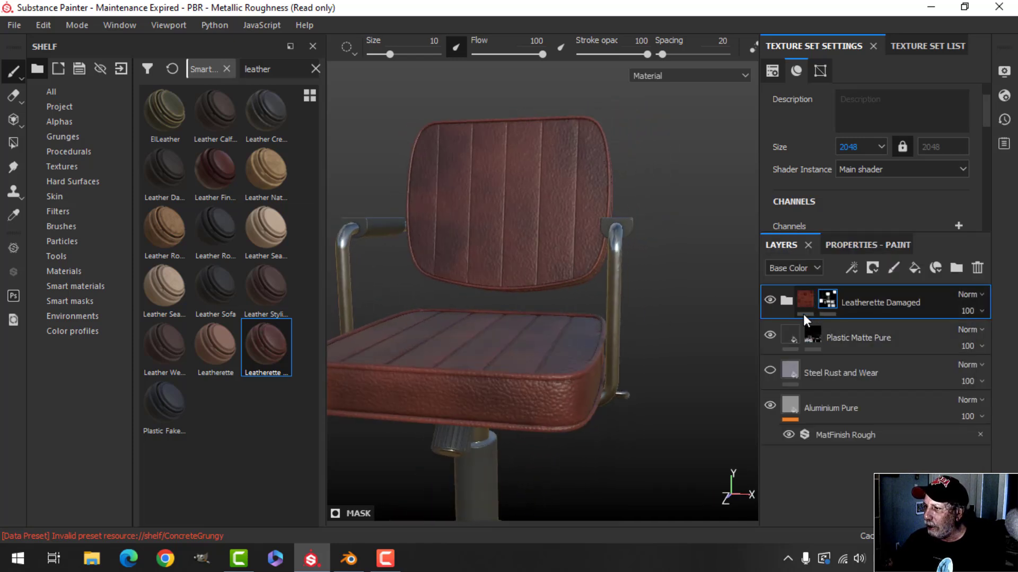
left_click(786, 302)
left_click(808, 373)
left_click(840, 246)
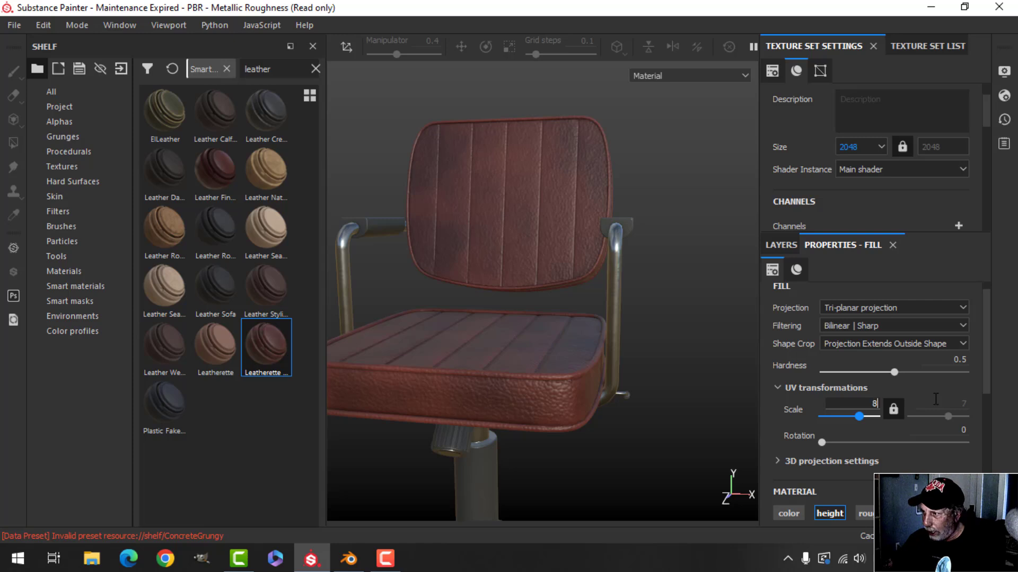
type("8")
key("Return")
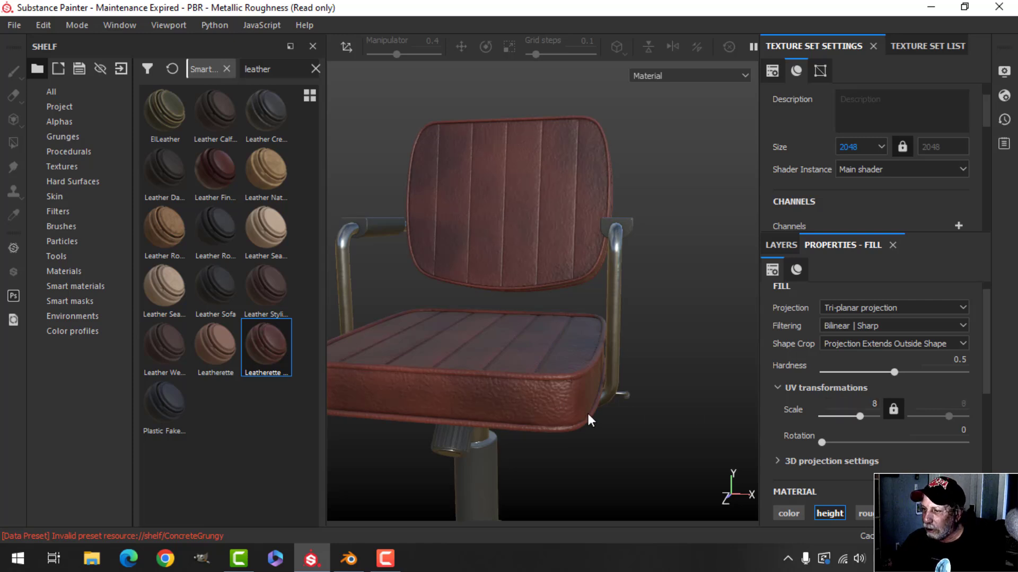
- Examine the leather grain on the cushions and the plastic and metal of the chair's base under different lighting
scroll(587, 414, "up", 2)
scroll(587, 413, "down", 4)
middle_click_drag(576, 398, 595, 337, "alt")
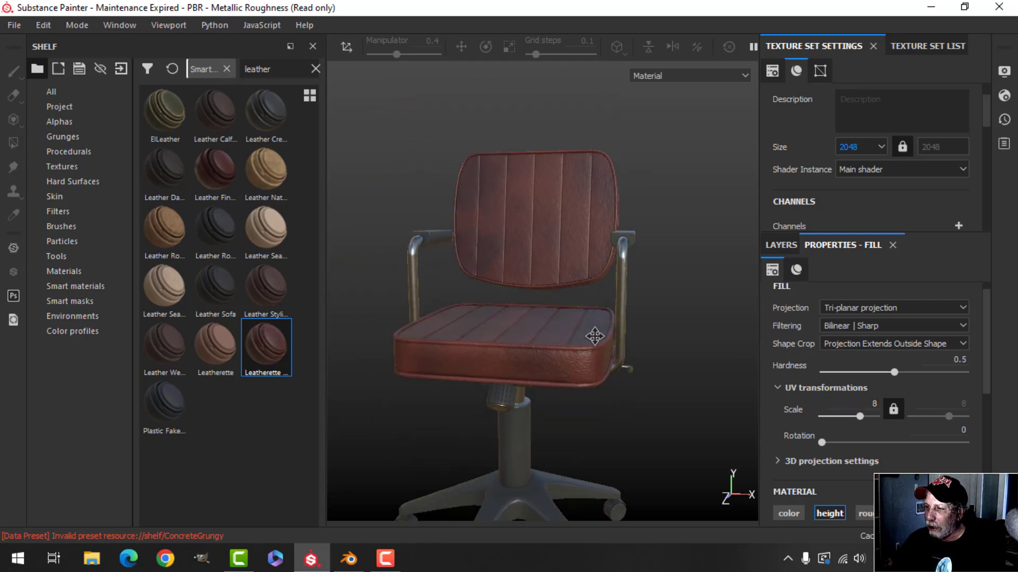
left_click_drag(586, 361, 551, 373, "alt")
scroll(609, 352, "down", 3)
middle_click_drag(552, 372, 580, 301, "alt")
left_click_drag(578, 323, 569, 342, "alt")
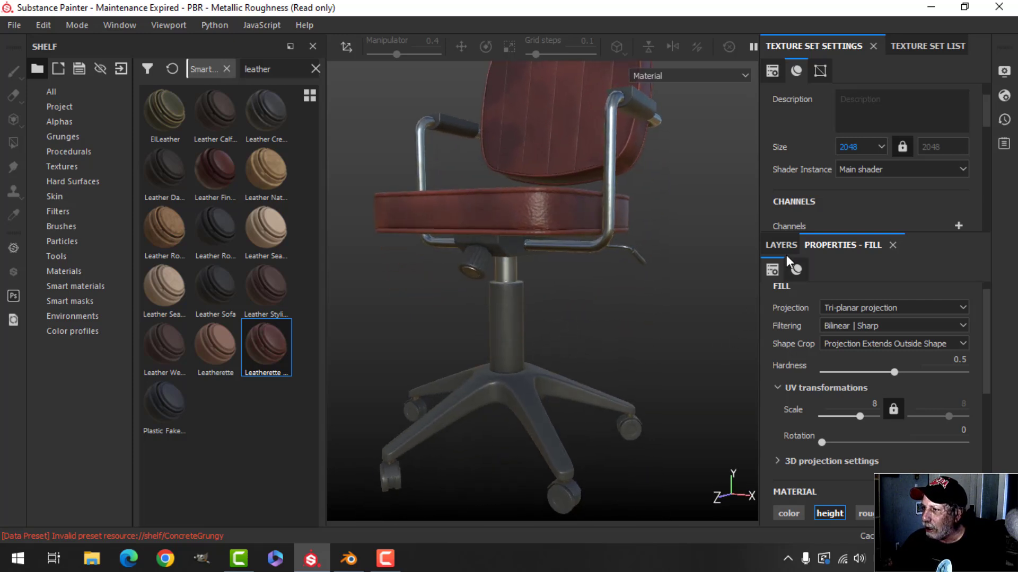
mouse_move(657, 356)
right_mouse_down("shift")
mouse_move(614, 366)
mouse_move(622, 365)
right_mouse_up("shift")
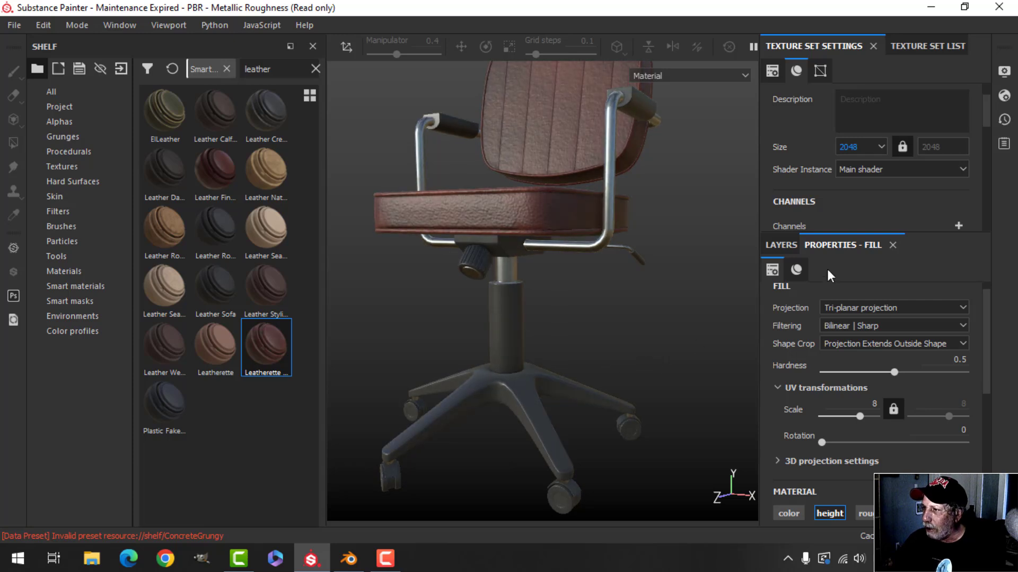
- Set the roughness of the Plastic Matte Pure layer to 0.2199 and check the chair
left_click(780, 245)
scroll(851, 447, "down", 2)
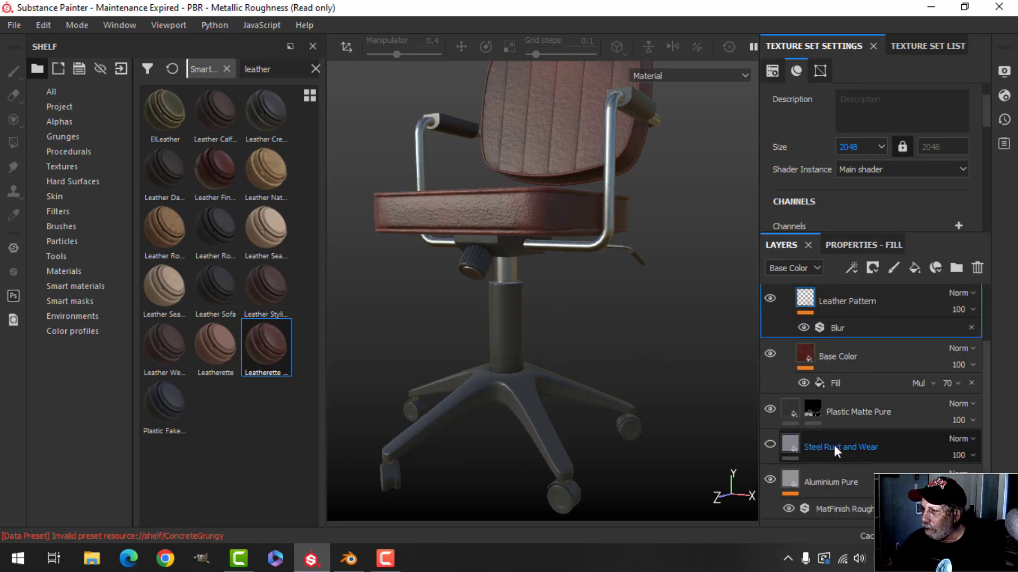
left_click(792, 410)
left_click(864, 245)
scroll(857, 417, "down", 4)
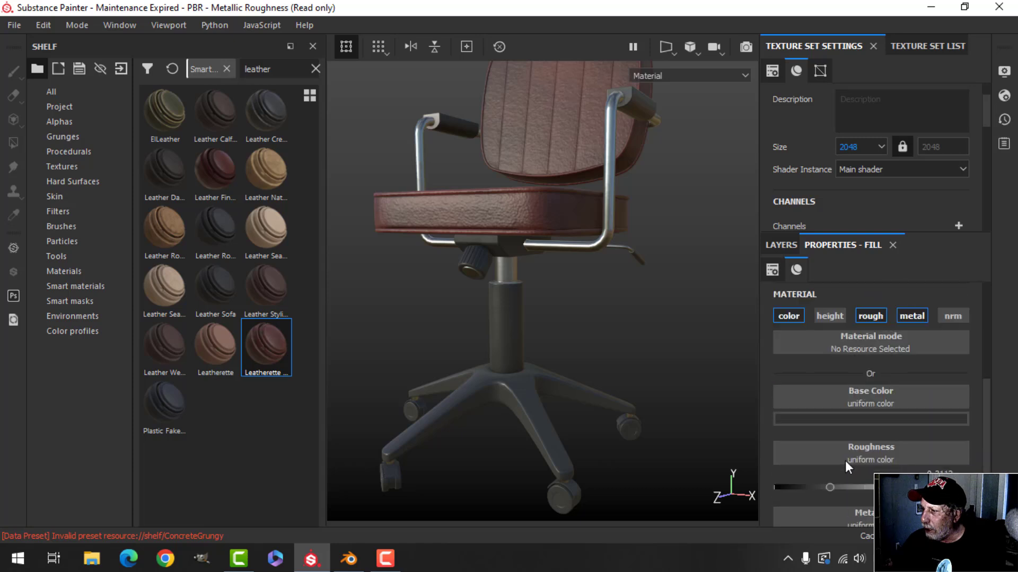
scroll(845, 460, "down", 2)
left_click_drag(832, 440, 813, 438)
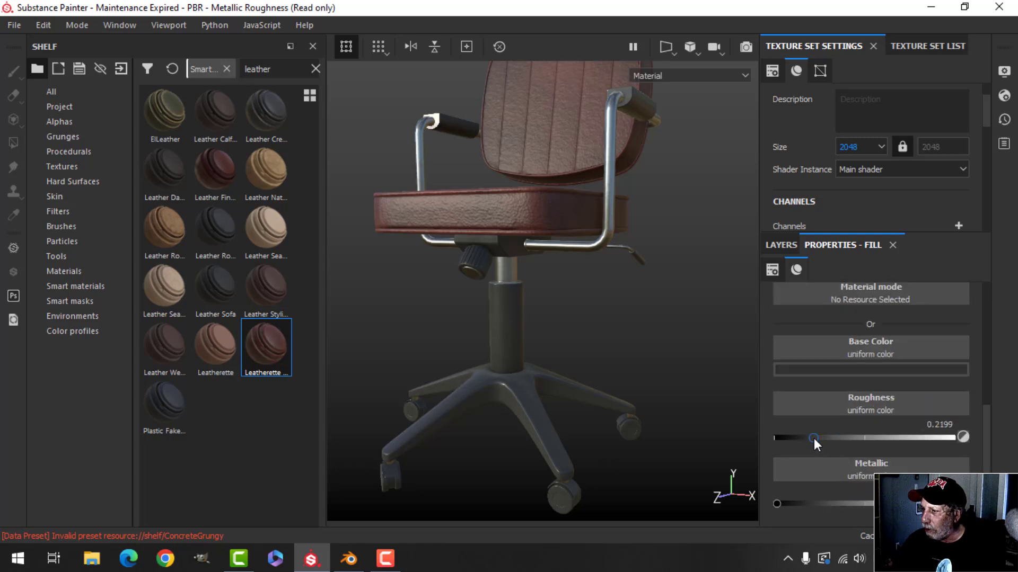
left_click_drag(548, 346, 633, 344, "alt")
scroll(507, 307, "up", 3)
scroll(559, 351, "down", 4)
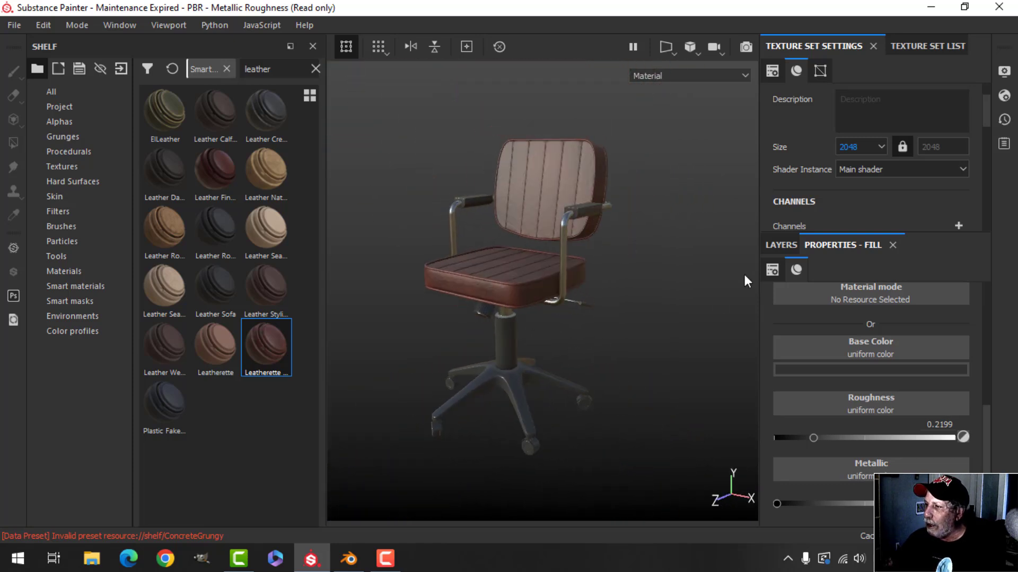
- Collapse the Leatherette Damaged folder and add a fill layer above it
left_click(781, 244)
left_click(805, 299)
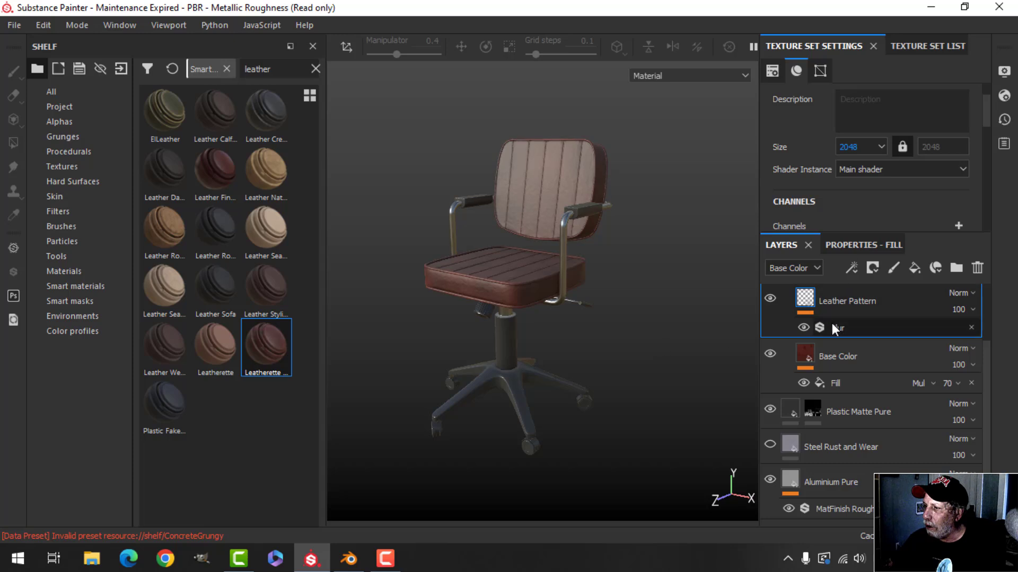
scroll(832, 324, "up", 3)
left_click(785, 302)
left_click(812, 300)
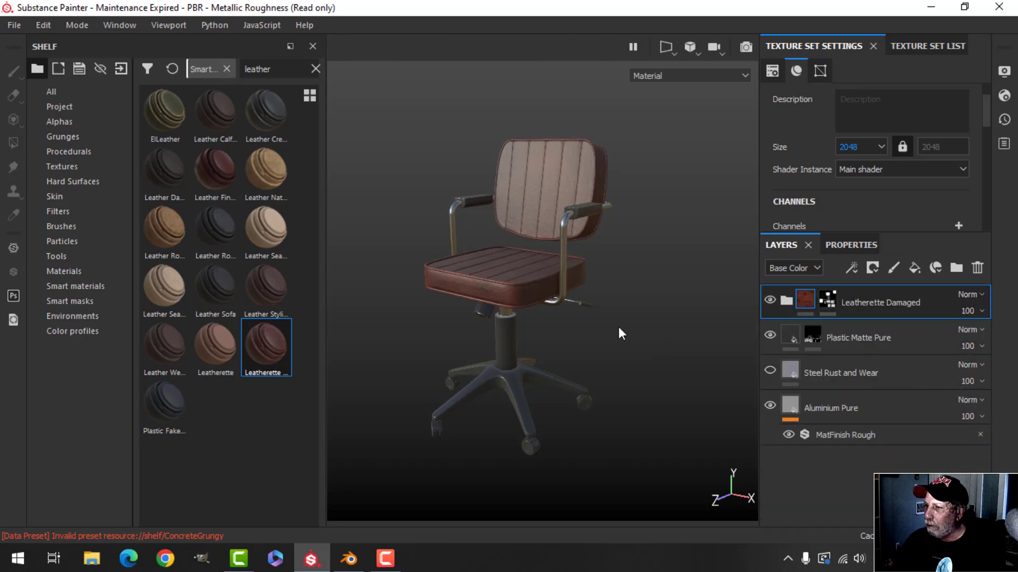
left_click_drag(621, 334, 593, 327, "alt")
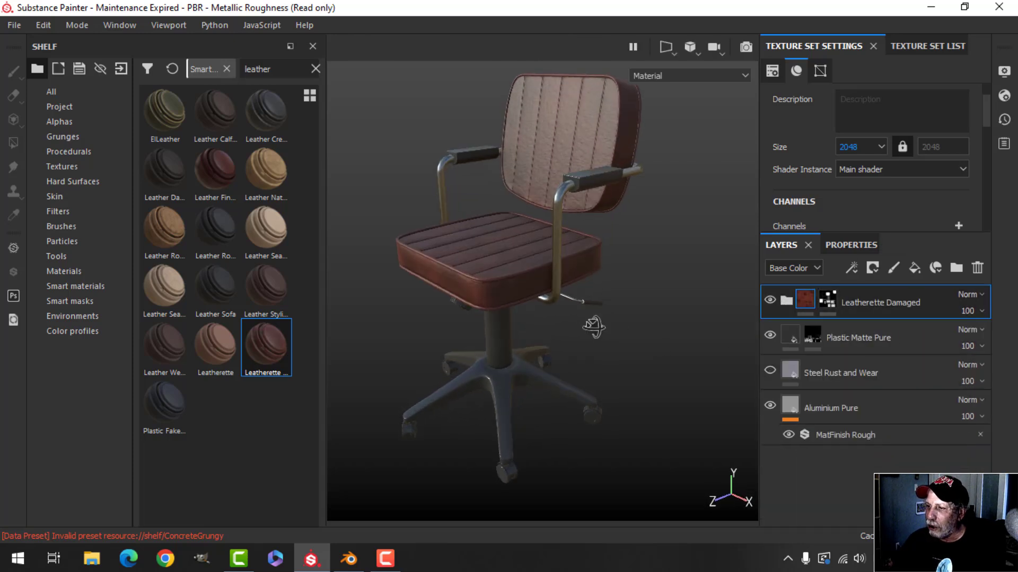
left_click(912, 268)
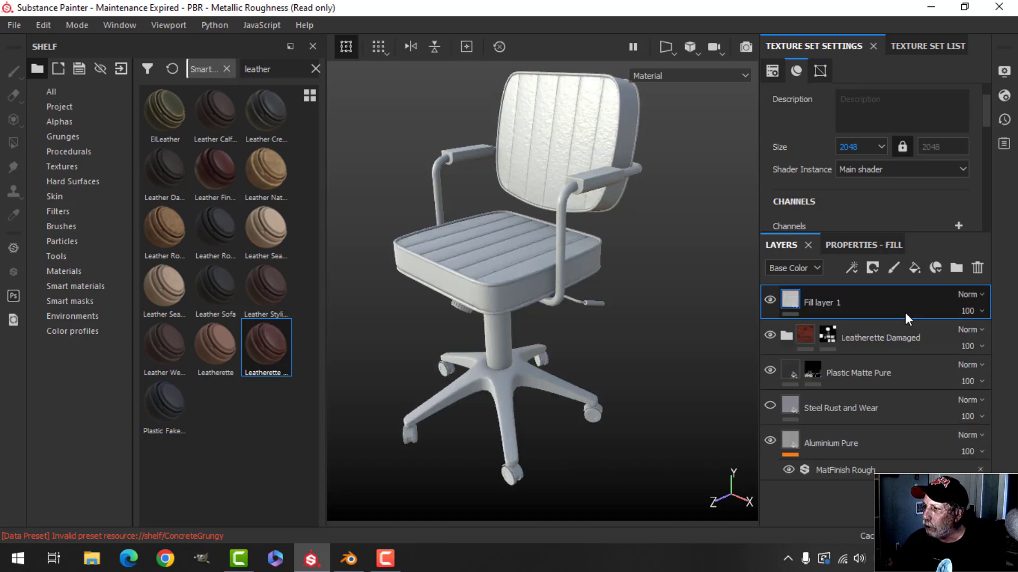
- Limit the new fill layer to color and roughness and make its base color dark brown (RGB 0.018, 0.008, 0.001)
left_click(864, 245)
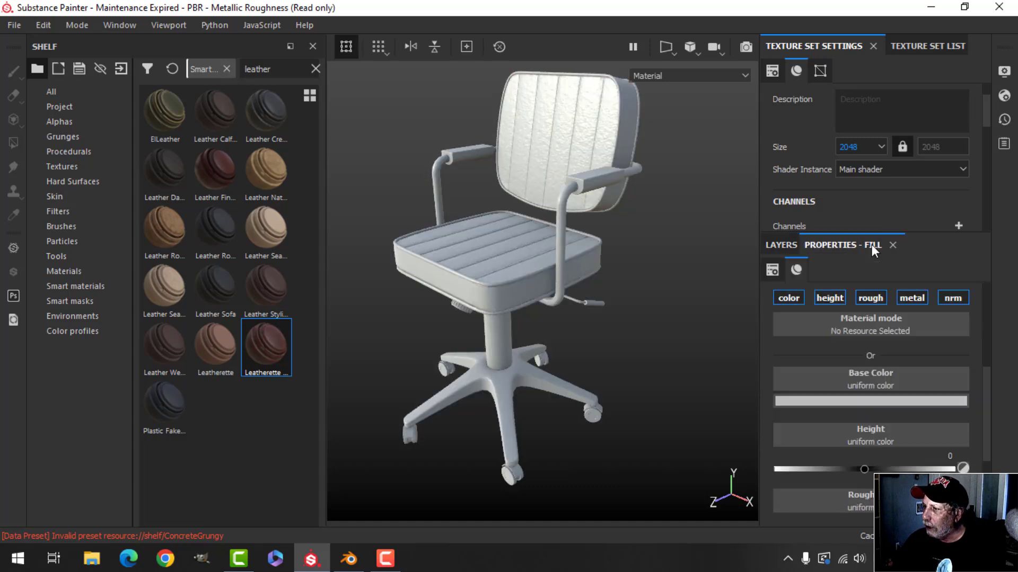
left_click(790, 300, "alt")
left_click(870, 319)
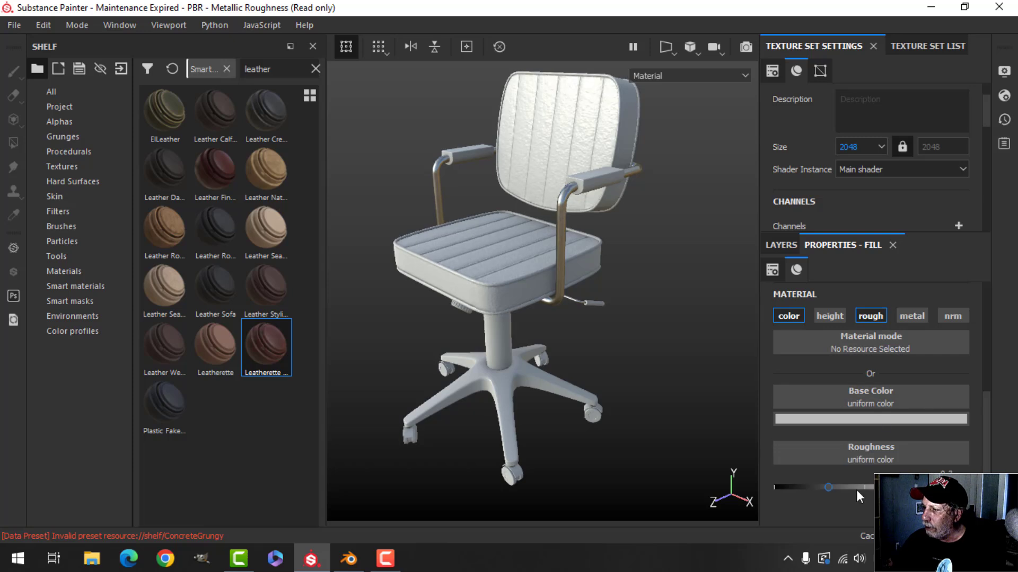
left_click(886, 418)
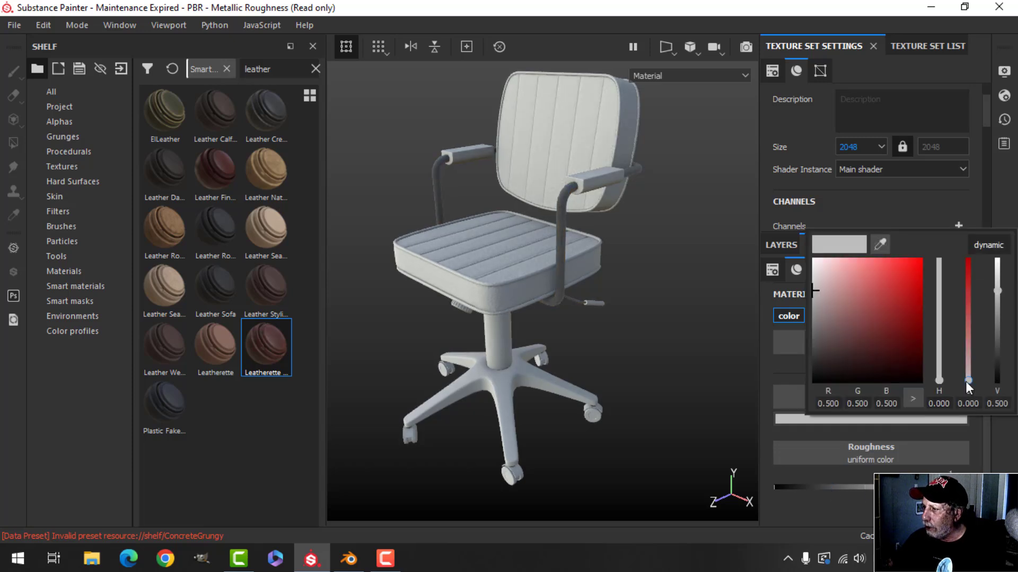
left_click_drag(937, 377, 899, 364)
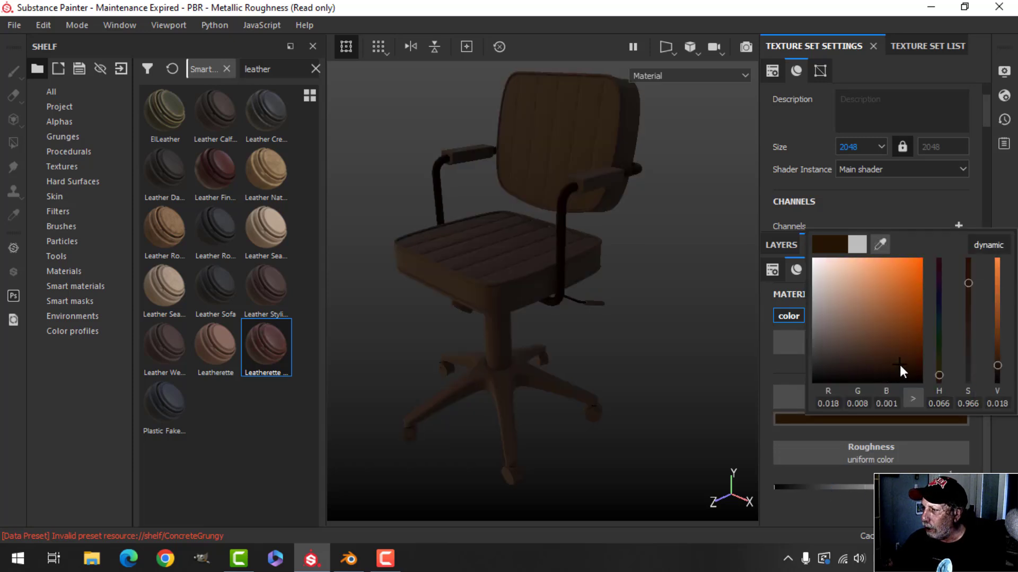
- Add a black mask with an empty generator to the dark brown fill layer
left_click(784, 245)
left_click(872, 268)
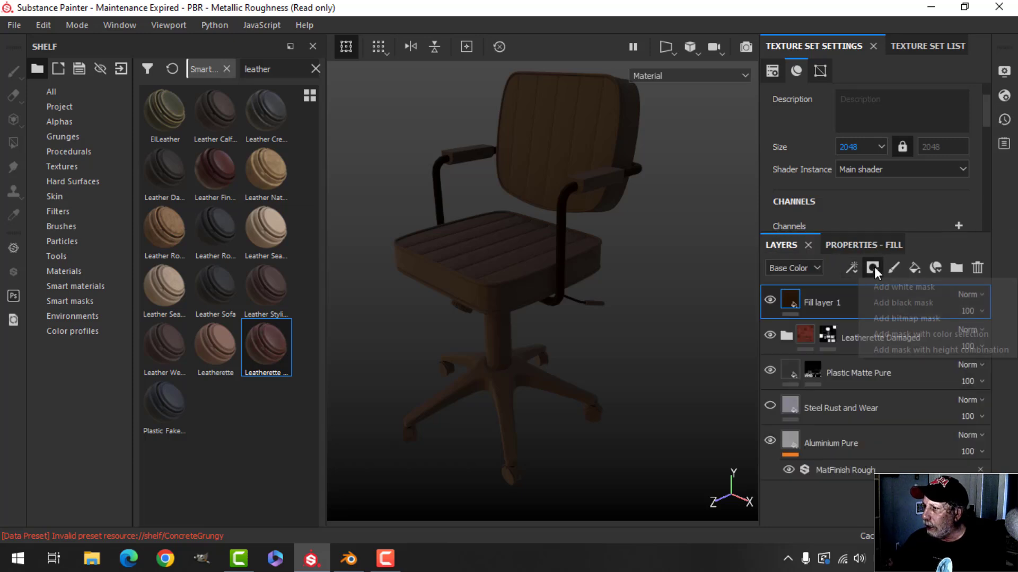
left_click(878, 306)
left_click(872, 267)
left_click(880, 288)
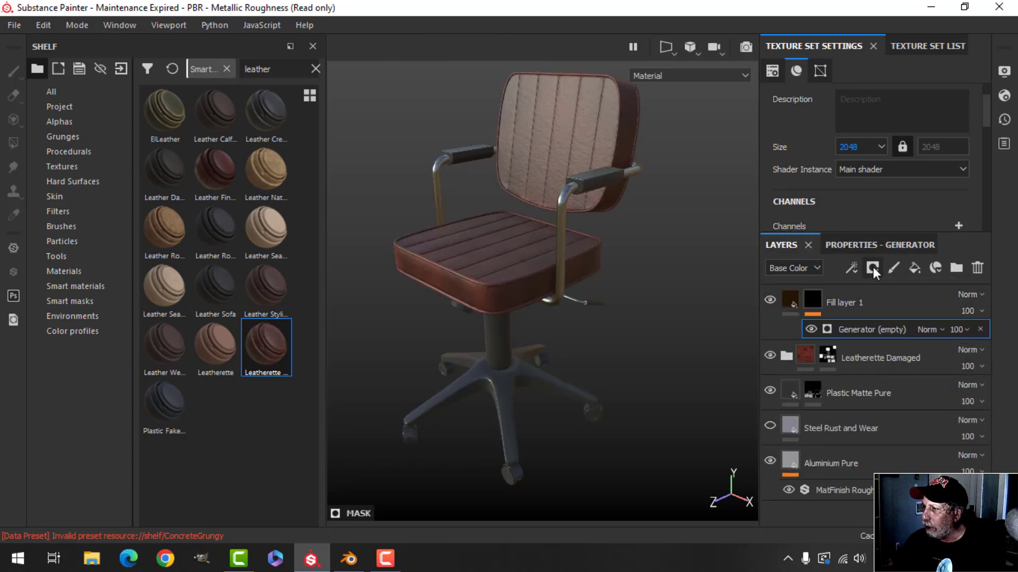
- Assign the Dirt generator to the fill layer's mask and set its Dirt Level to 0.36
left_click(873, 244)
left_click(872, 289)
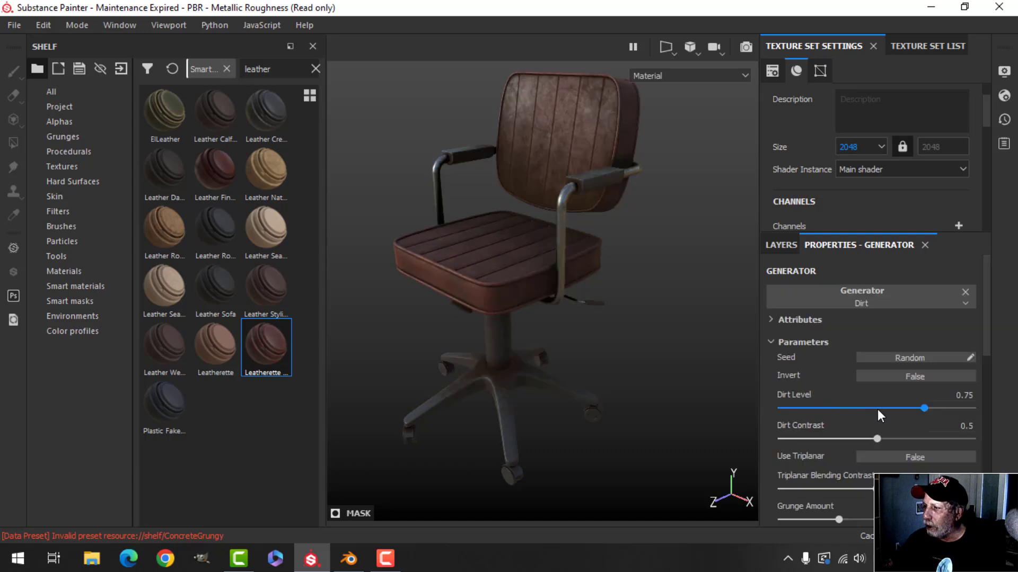
left_click_drag(916, 407, 849, 408)
scroll(613, 289, "up", 6)
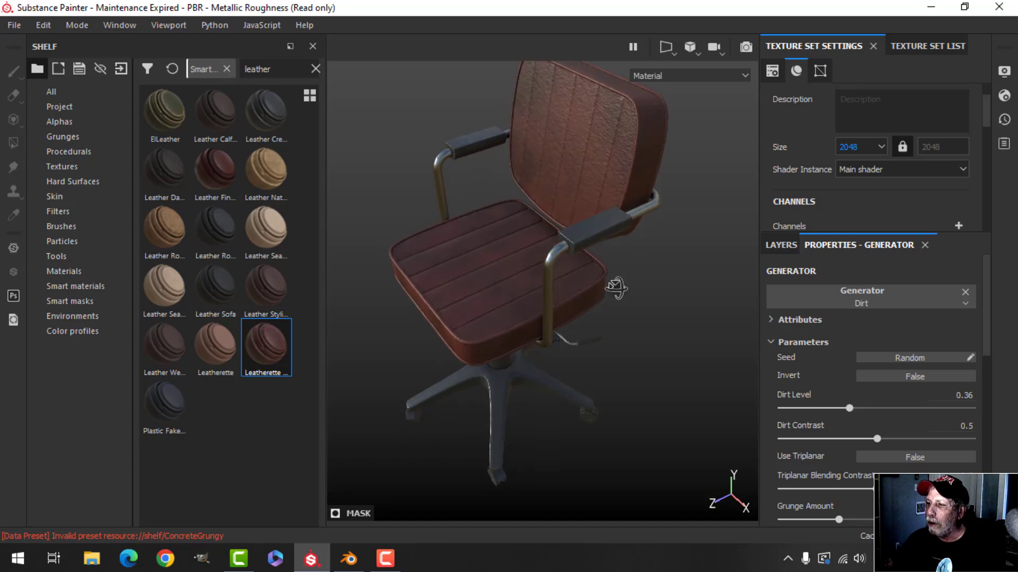
scroll(603, 248, "down", 8)
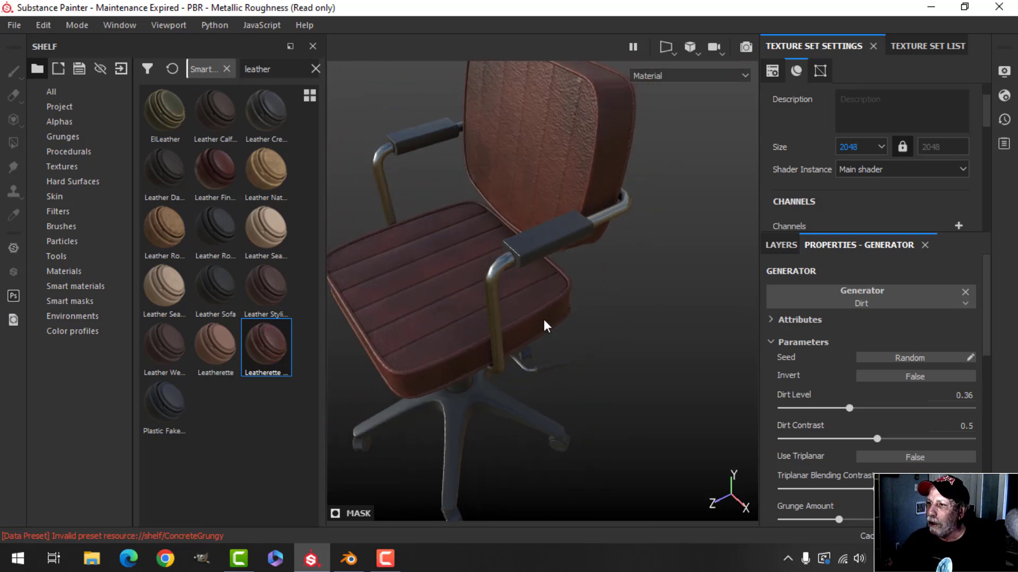
- Raise the Dirt generator's Dirt Level to 0.44 while checking the chair's front and back
left_click_drag(855, 408, 853, 405)
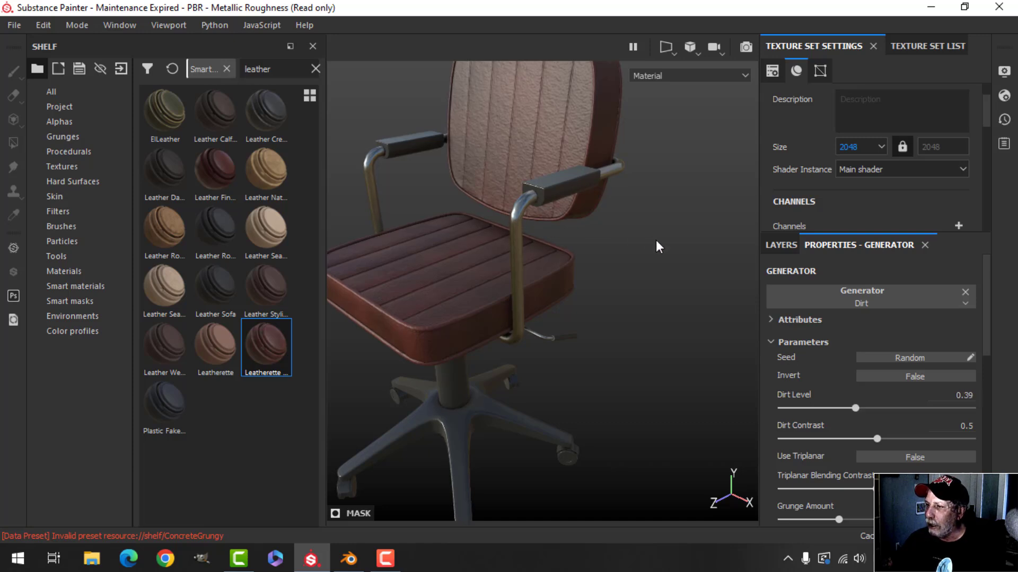
left_click_drag(659, 245, 534, 250, "alt")
right_click_drag(534, 251, 600, 224, "shift")
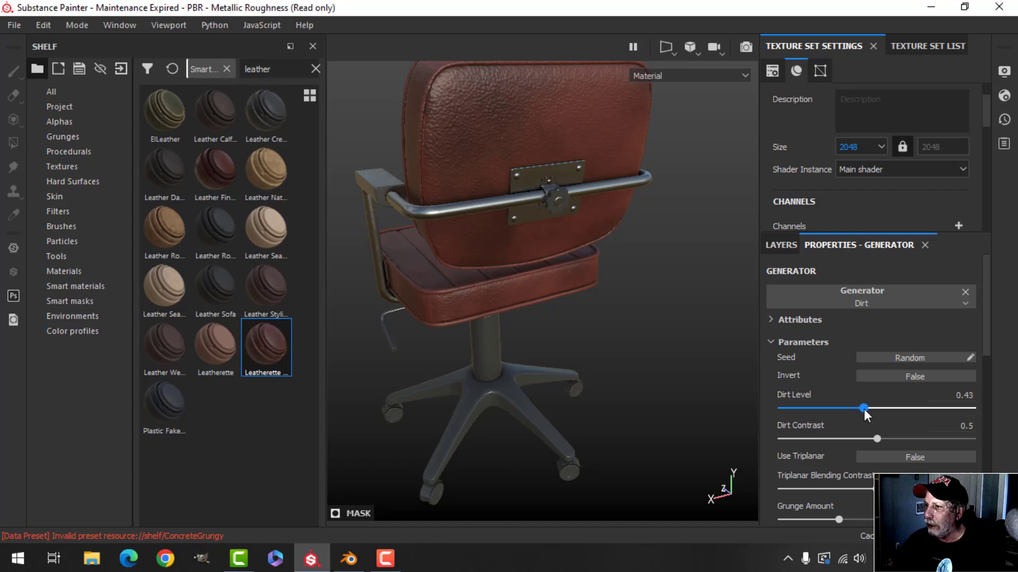
left_click_drag(864, 409, 866, 409)
- Examine the dirt on the chair's seat, support column and base from several angles and distances
left_click_drag(551, 339, 593, 324, "alt")
scroll(530, 322, "down", 3)
middle_click_drag(594, 324, 586, 348, "alt")
scroll(493, 345, "up", 3)
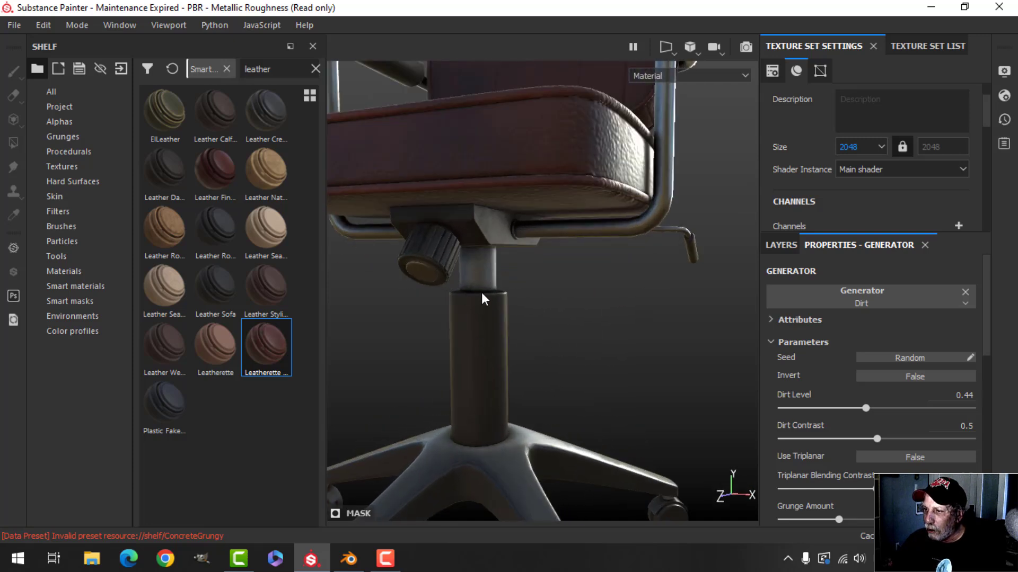
scroll(520, 320, "down", 5)
left_click_drag(572, 272, 559, 312, "alt")
right_click_drag(661, 290, 595, 304, "shift")
scroll(592, 309, "up", 2)
left_click_drag(592, 309, 602, 333, "alt")
middle_click_drag(602, 333, 600, 356, "alt")
left_click_drag(599, 356, 601, 339, "alt")
- Rename the dark brown fill layer as dirt
left_click(774, 244)
left_click(789, 301)
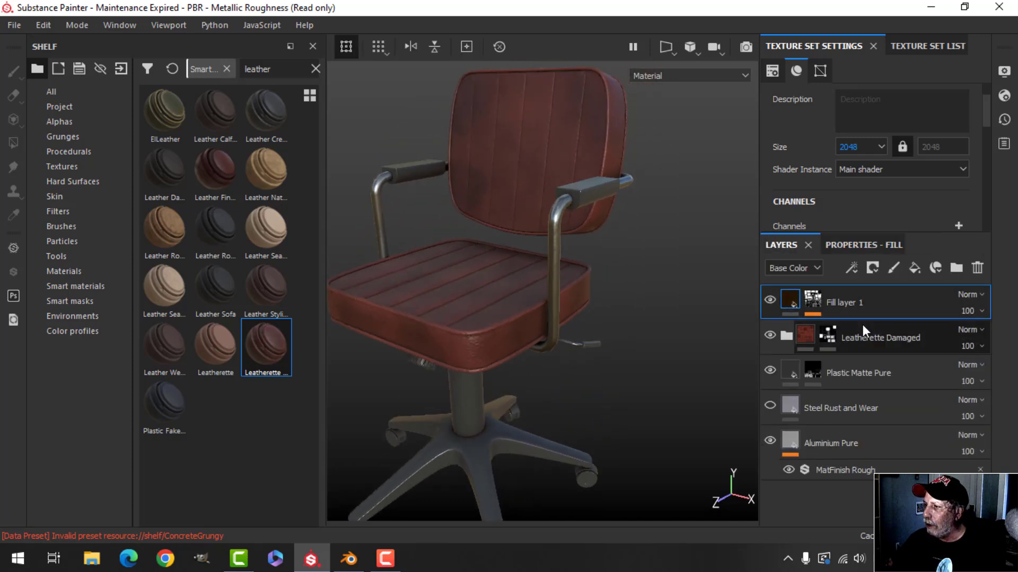
double_click(840, 302)
type("dirt")
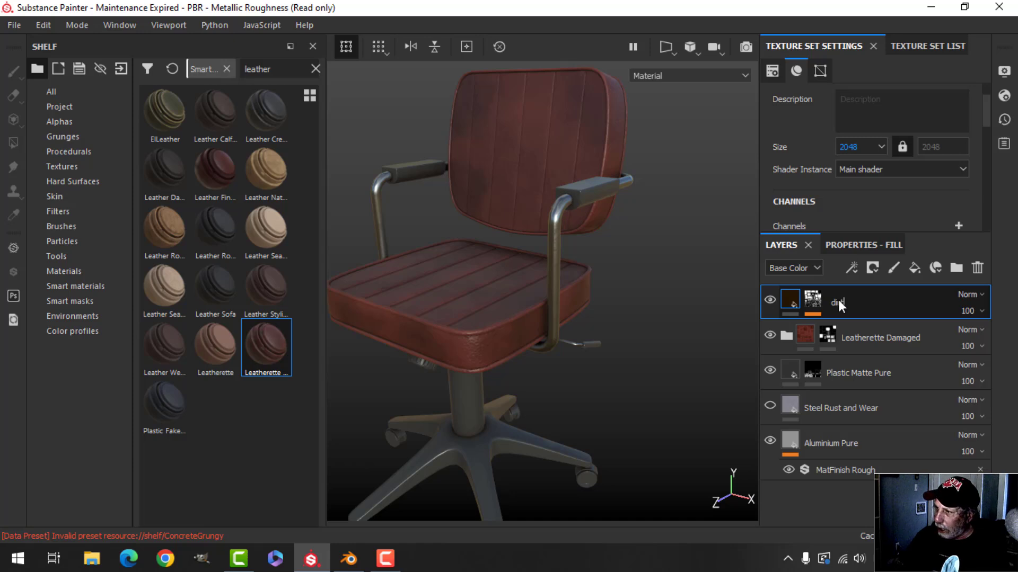
key("Return")
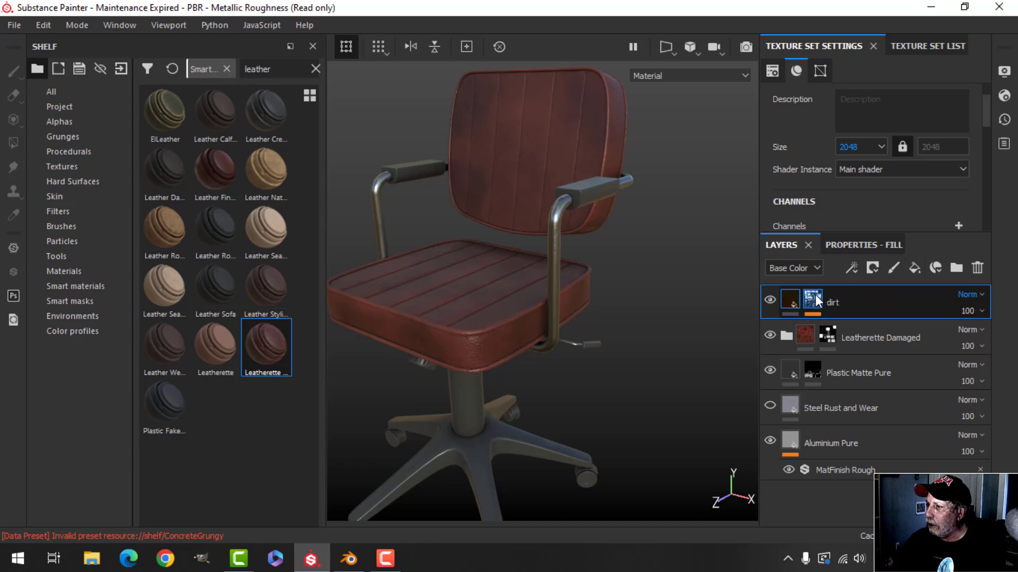
- Add a fill layer above dirt, limit it to the color channel and make its base color grey (RGB 0.399)
left_click(913, 268)
left_click(857, 244)
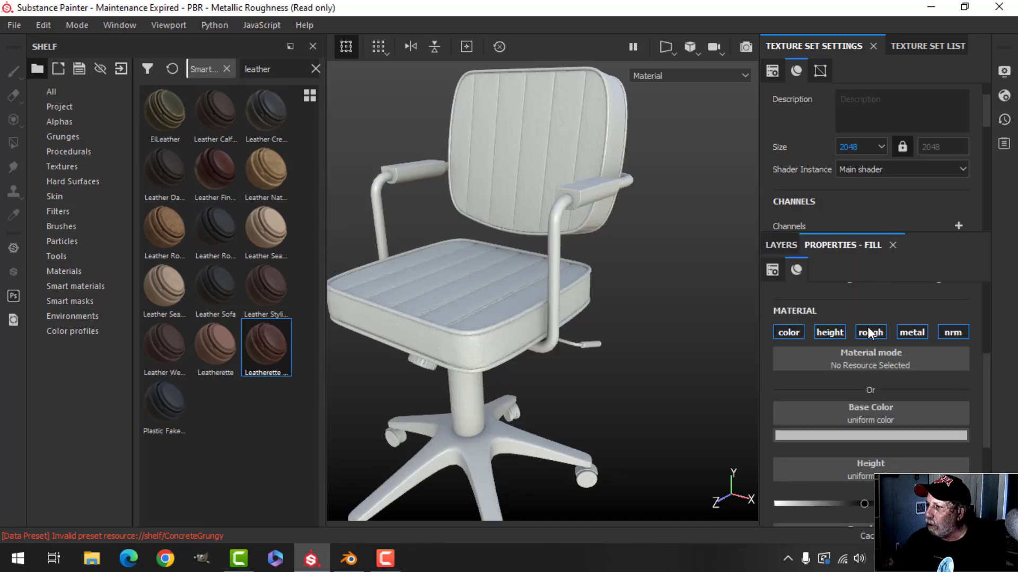
left_click(789, 331)
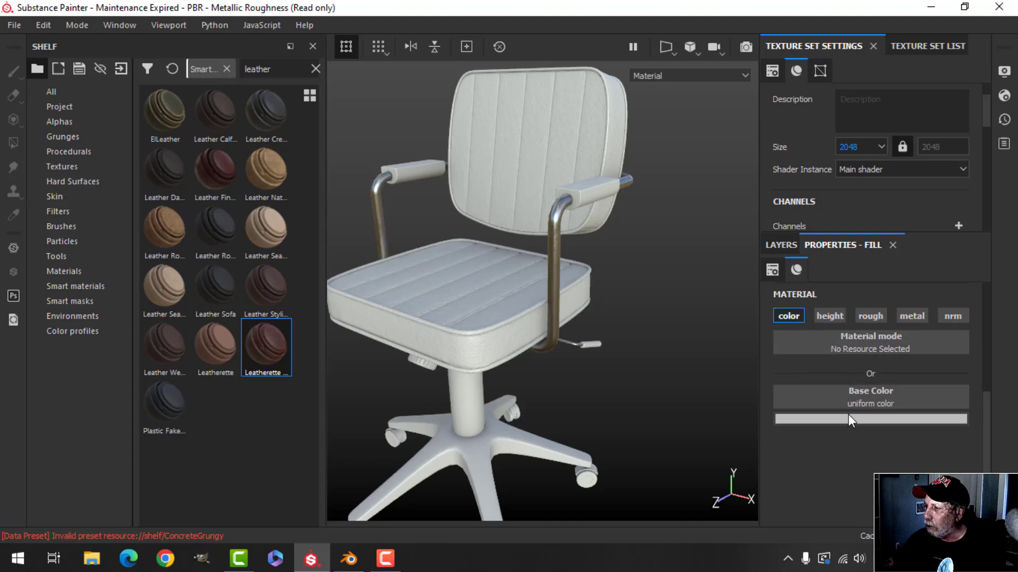
left_click(848, 415)
left_click(812, 301)
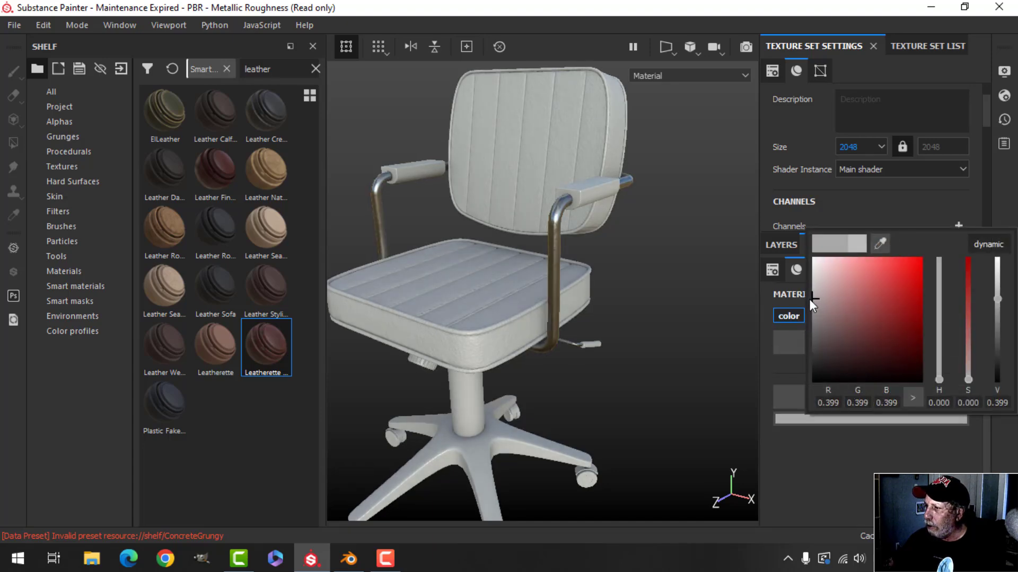
left_click(1007, 204)
left_click(772, 251)
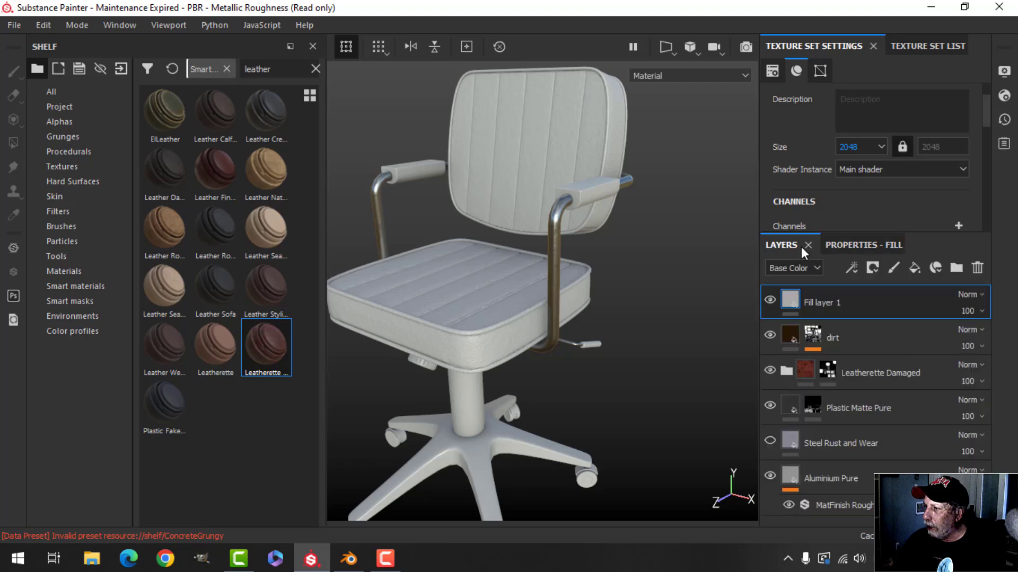
- Search the smart masks for dust and apply the Dust Plastic mask to the grey fill layer
left_click(40, 302)
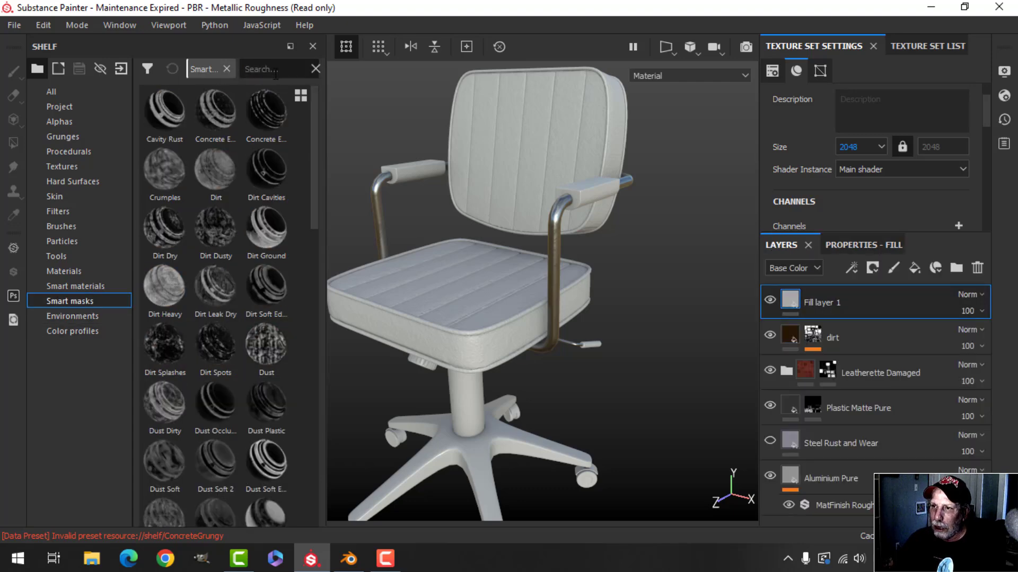
type("dust")
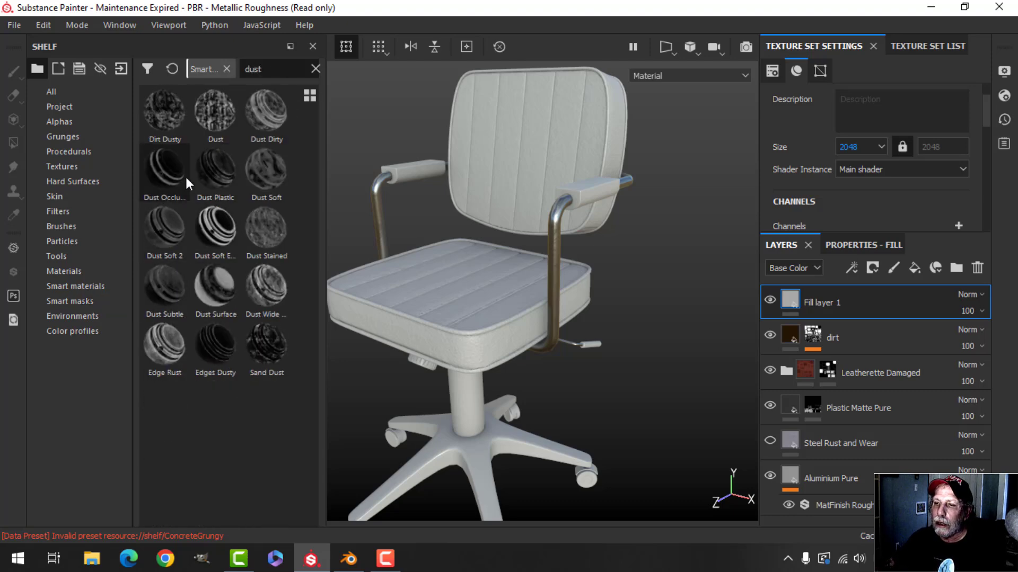
left_click_drag(221, 181, 790, 299)
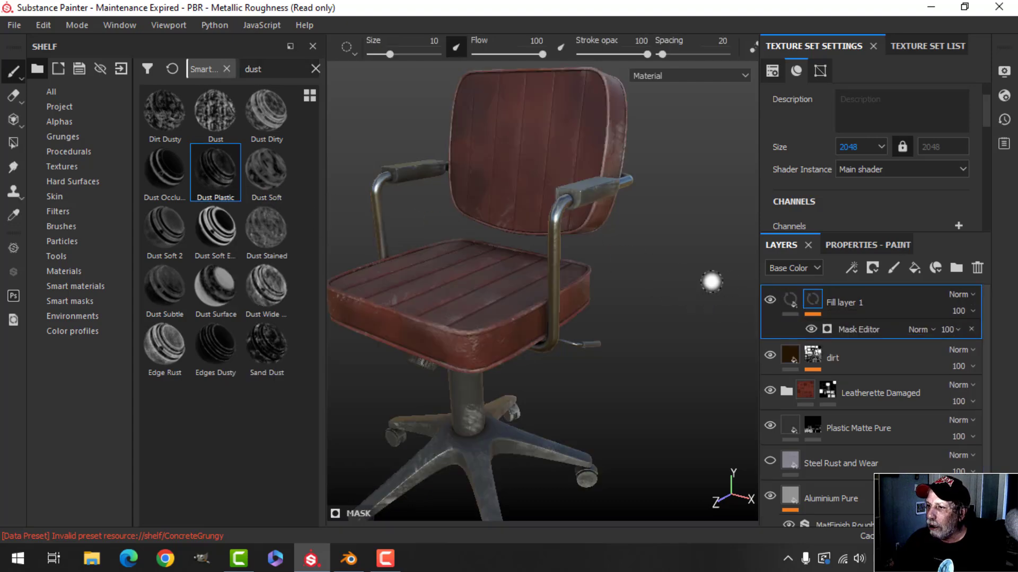
- Reduce the Global Balance of the dust mask's Mask Editor slightly and set the effect's opacity to 51
mouse_move(618, 263)
left_mouse_down("alt")
mouse_move(579, 287)
mouse_move(586, 272)
mouse_move(609, 272)
mouse_move(588, 263)
mouse_move(600, 274)
left_mouse_up("alt")
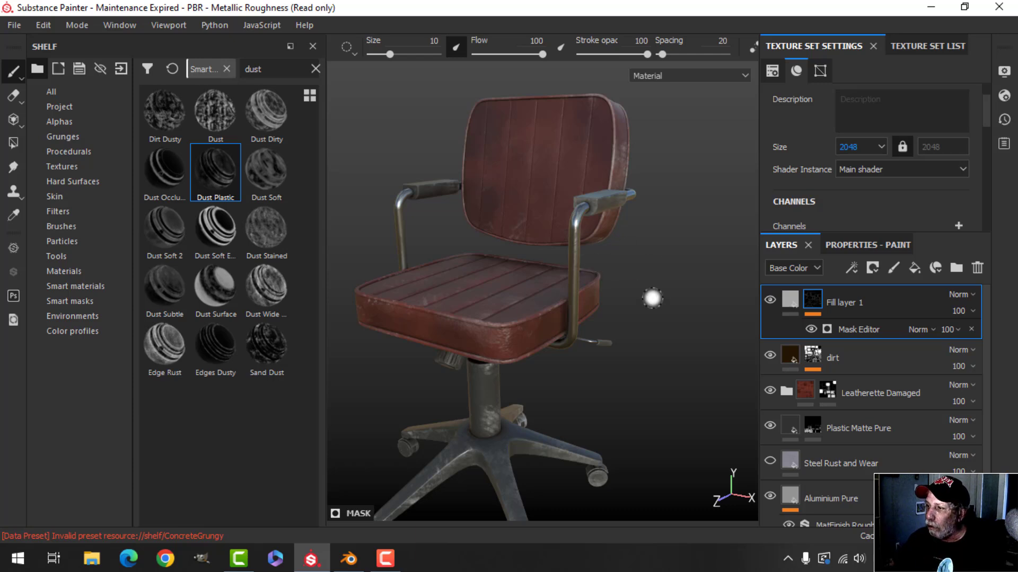
left_click_drag(652, 297, 665, 243, "alt")
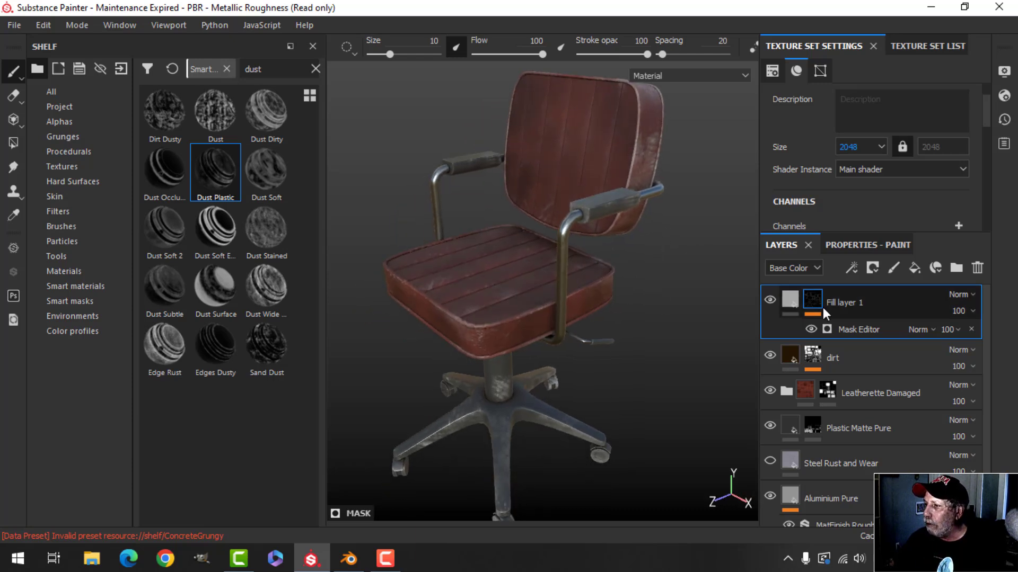
left_click(872, 247)
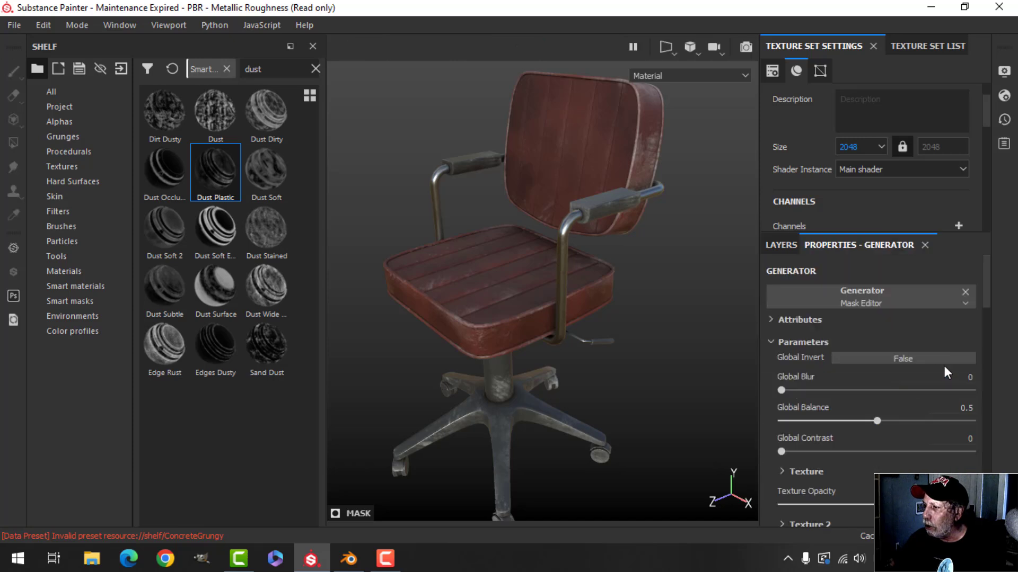
mouse_move(872, 422)
left_mouse_down()
mouse_move(852, 422)
mouse_move(868, 416)
left_mouse_up()
left_click(781, 245)
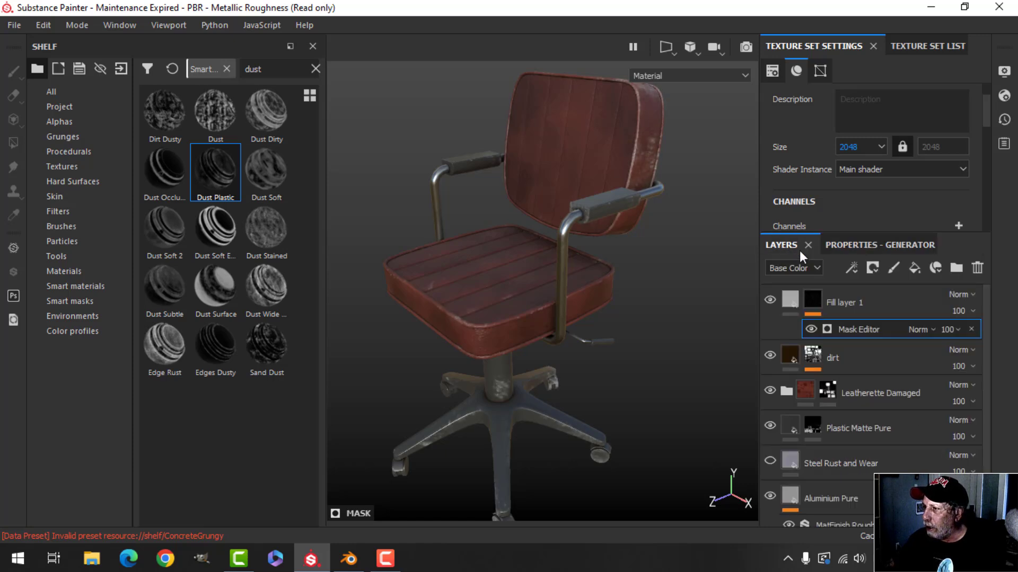
left_click(951, 329)
left_click_drag(1007, 363, 976, 362)
left_click_drag(636, 359, 647, 325, "alt")
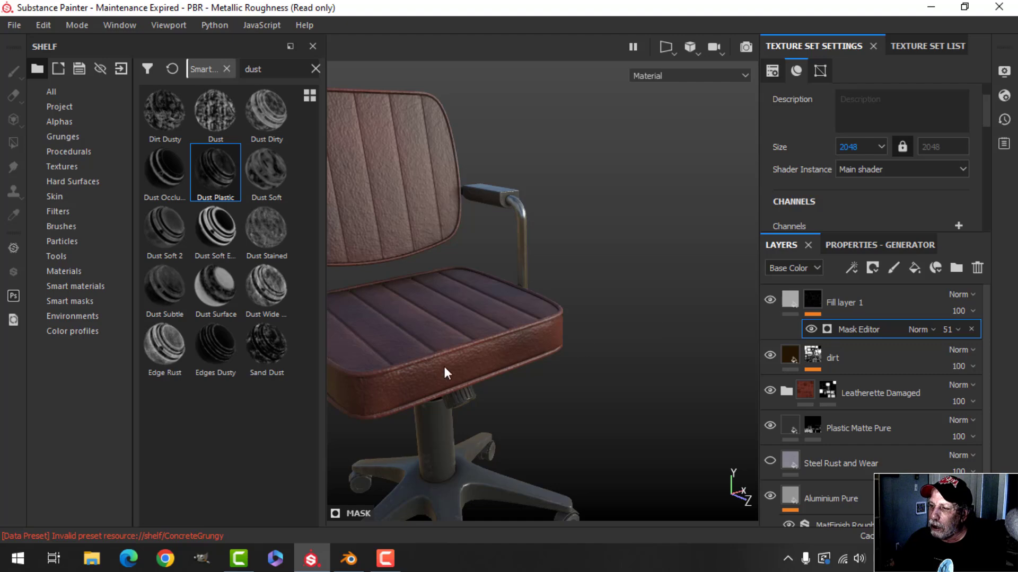
left_click_drag(445, 373, 668, 289, "alt")
- Set the grey dust fill layer's opacity to 55 and check the chair
left_click(790, 302)
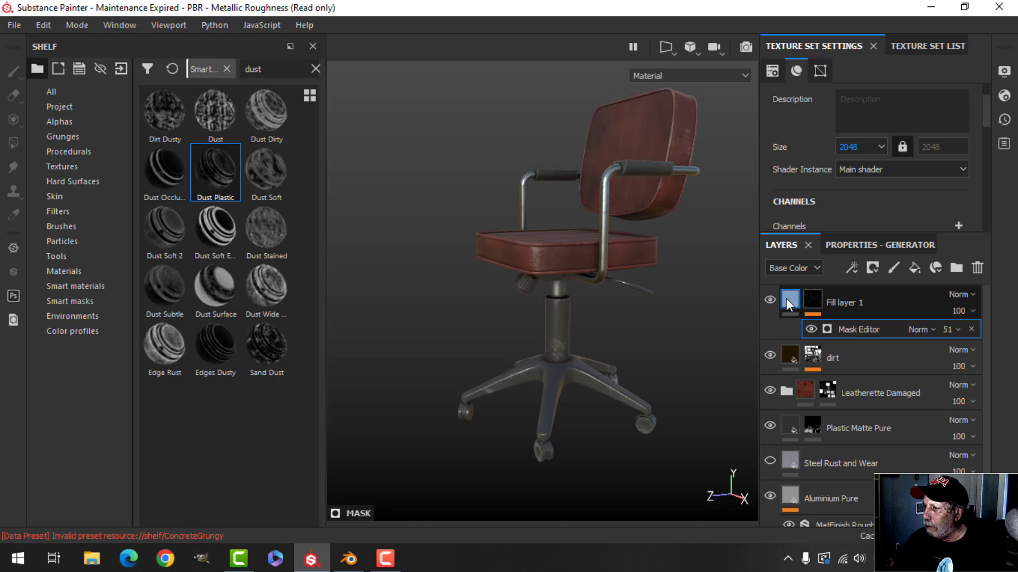
left_click(977, 311)
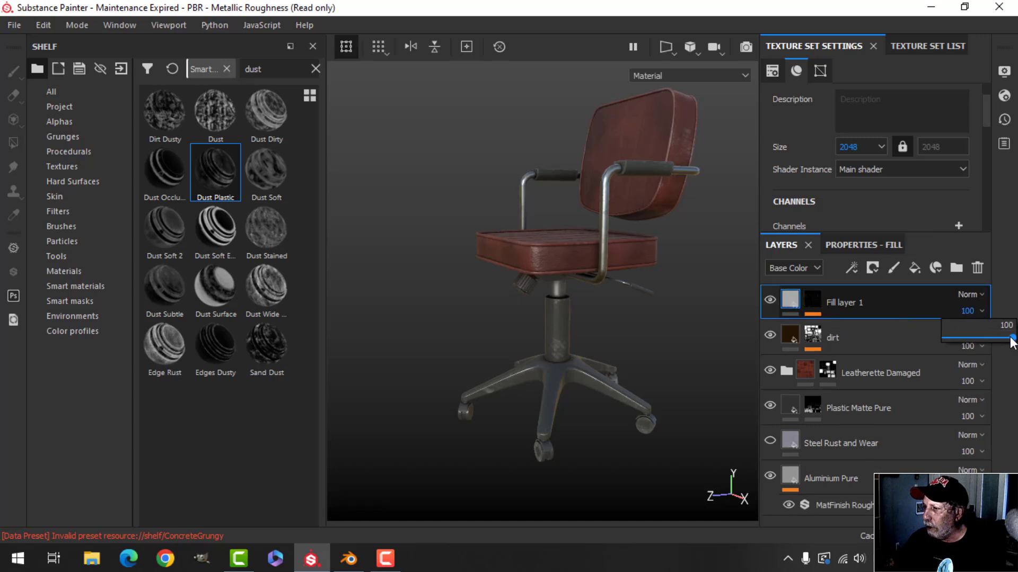
left_click_drag(1011, 338, 982, 343)
left_click_drag(544, 236, 587, 309, "alt")
scroll(571, 296, "up", 3)
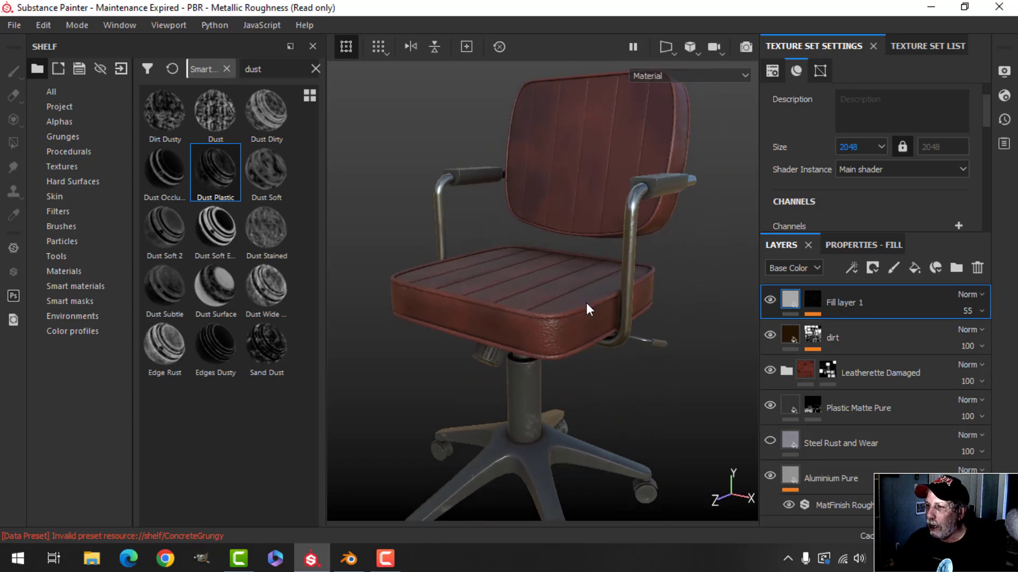
scroll(585, 306, "down", 2)
middle_click_drag(582, 311, 579, 285, "alt")
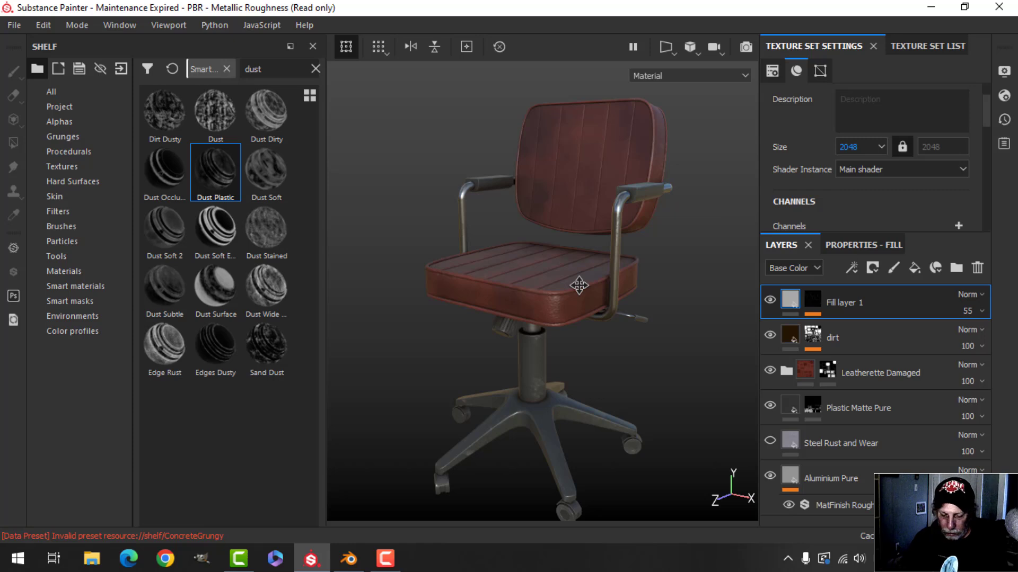
- Hide the side panels and examine the textured chair from several angles and under rotated environment lighting
key("Tab")
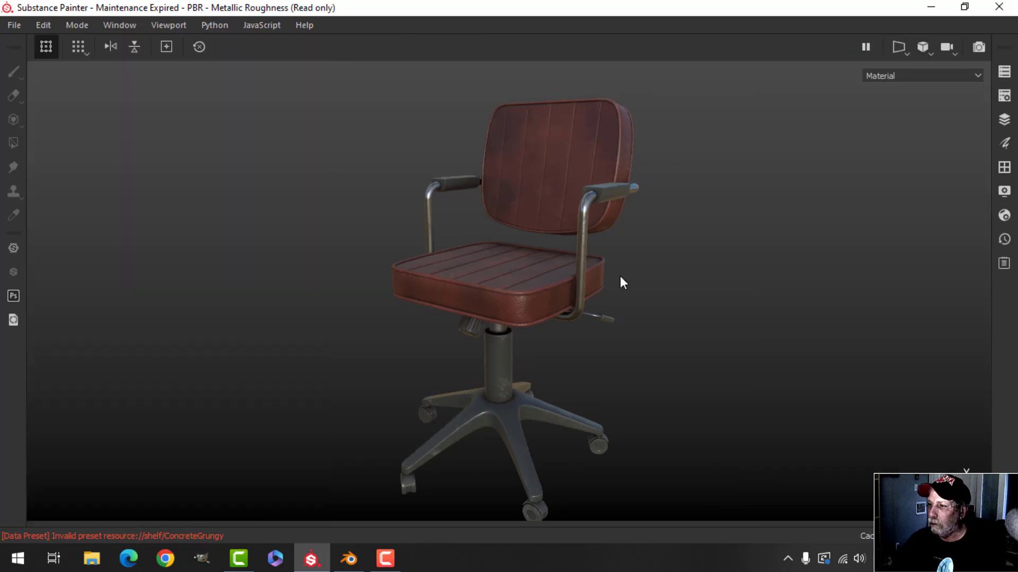
left_click_drag(621, 276, 707, 273, "alt")
right_click_drag(711, 272, 692, 278, "shift")
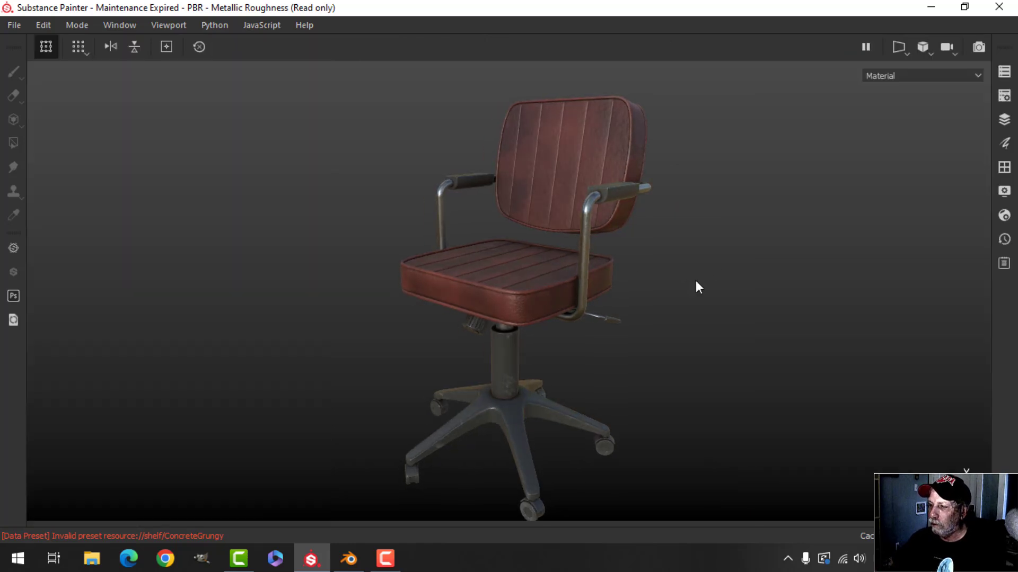
left_click_drag(696, 281, 477, 271, "alt")
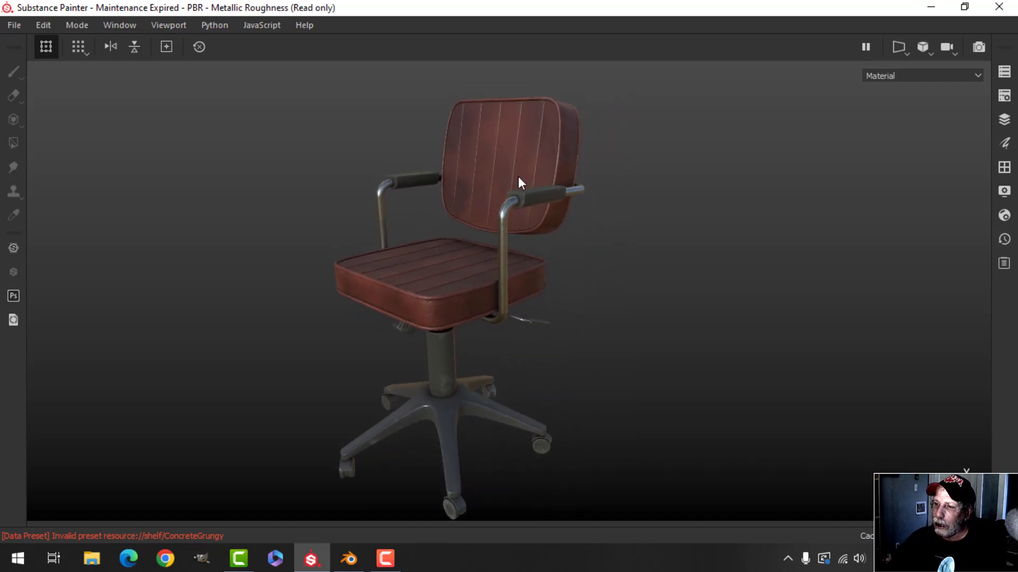
left_click_drag(430, 259, 472, 274, "alt")
scroll(473, 275, "down", 2)
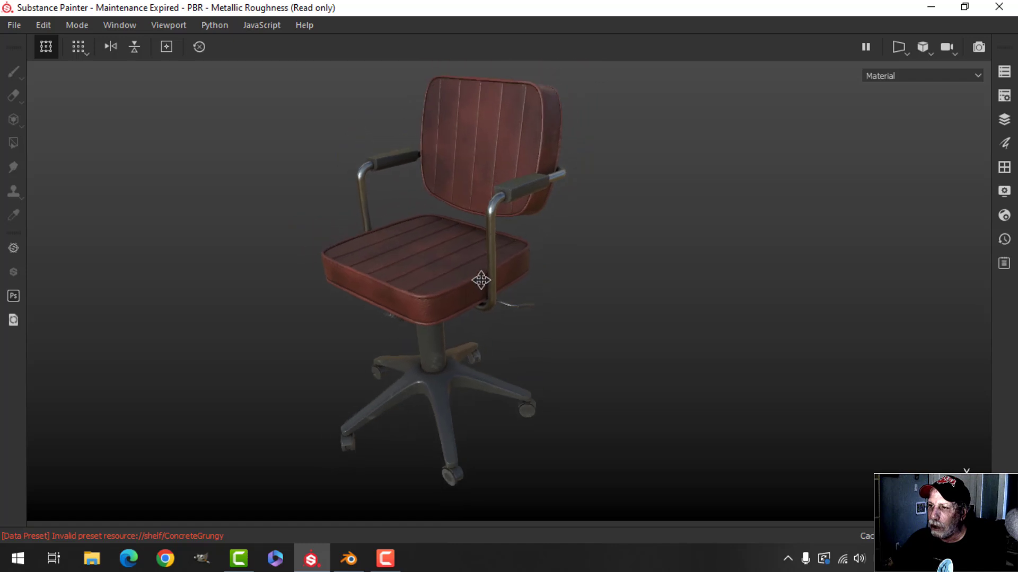
middle_click_drag(479, 280, 479, 295, "alt")
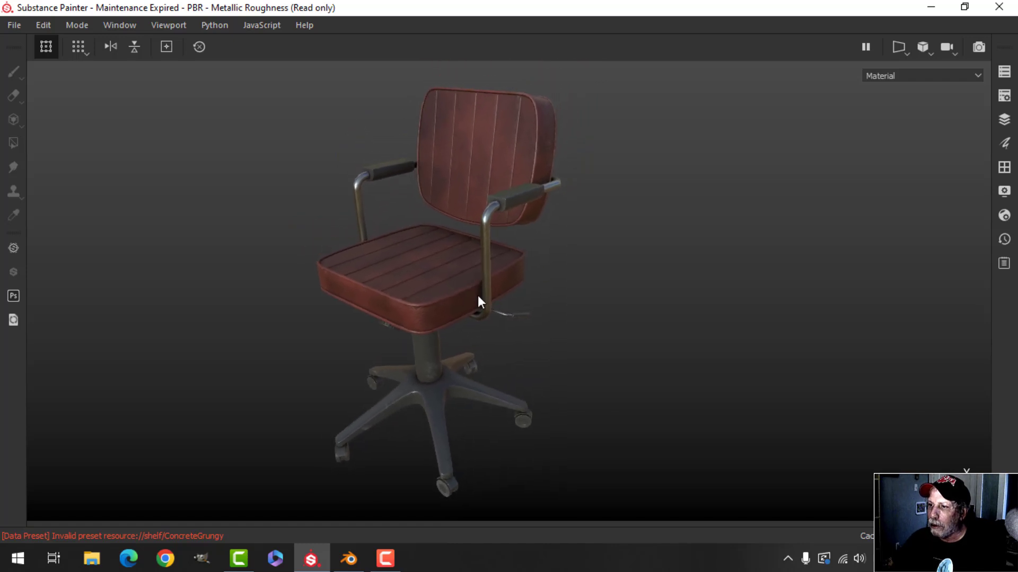
left_click_drag(478, 295, 481, 289, "alt")
right_click_drag(485, 288, 513, 304, "shift")
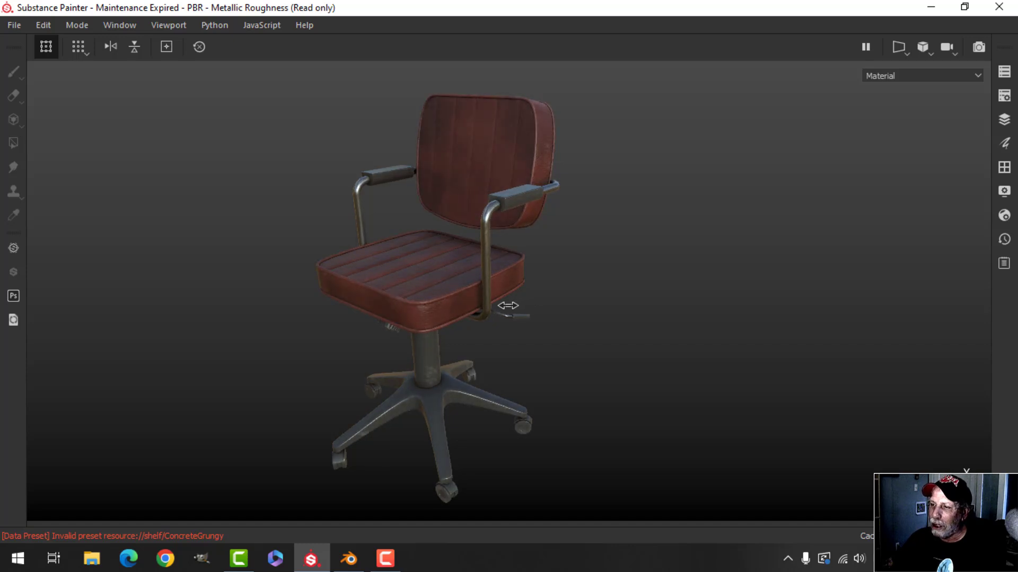
left_click_drag(513, 321, 484, 300, "alt")
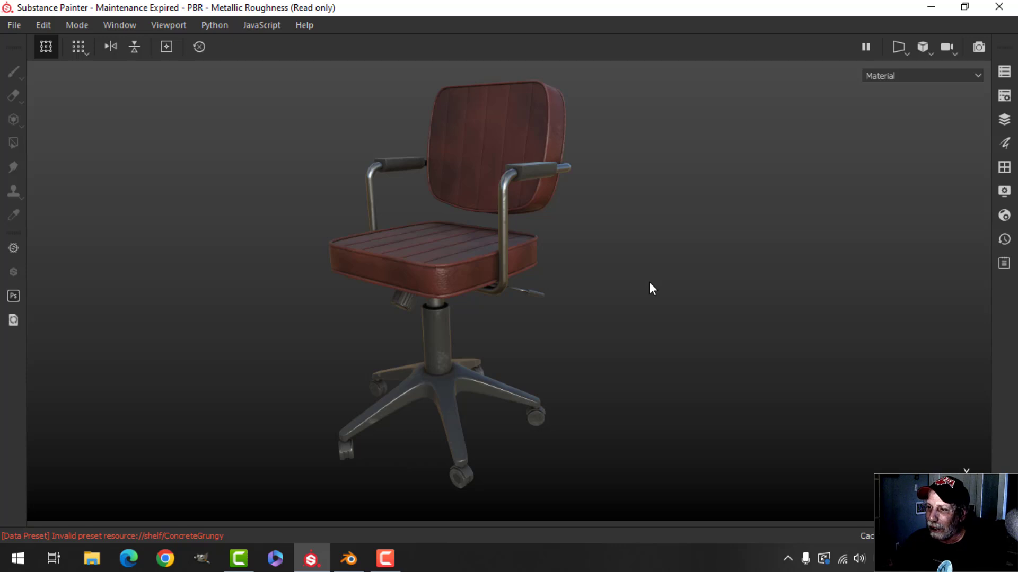
mouse_move(649, 287)
left_mouse_down("alt")
mouse_move(638, 248)
mouse_move(634, 266)
mouse_move(634, 255)
mouse_move(600, 250)
mouse_move(582, 263)
left_mouse_up("alt")
middle_click_drag(643, 237, 632, 254, "alt")
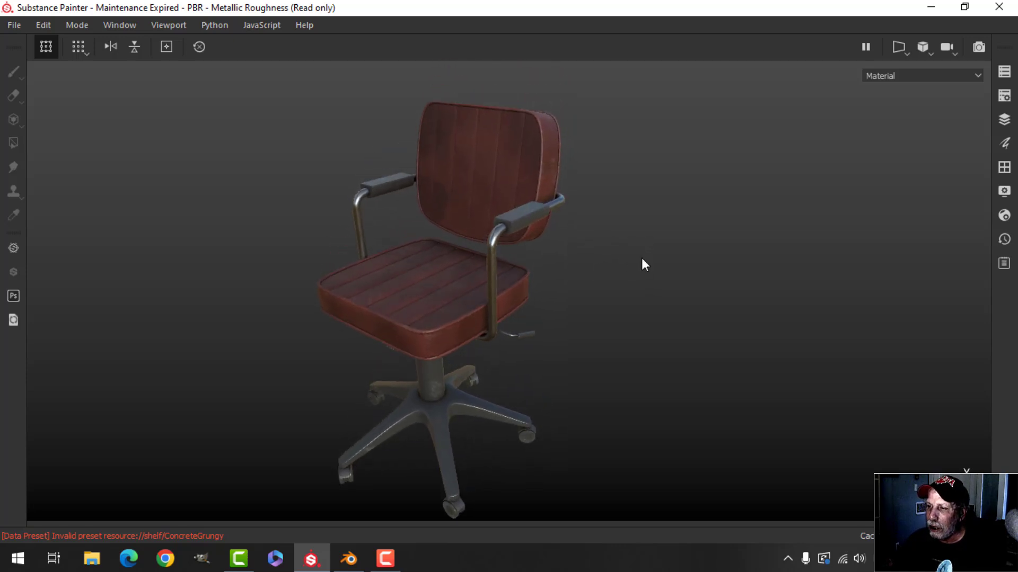
left_click_drag(608, 260, 604, 266, "alt")
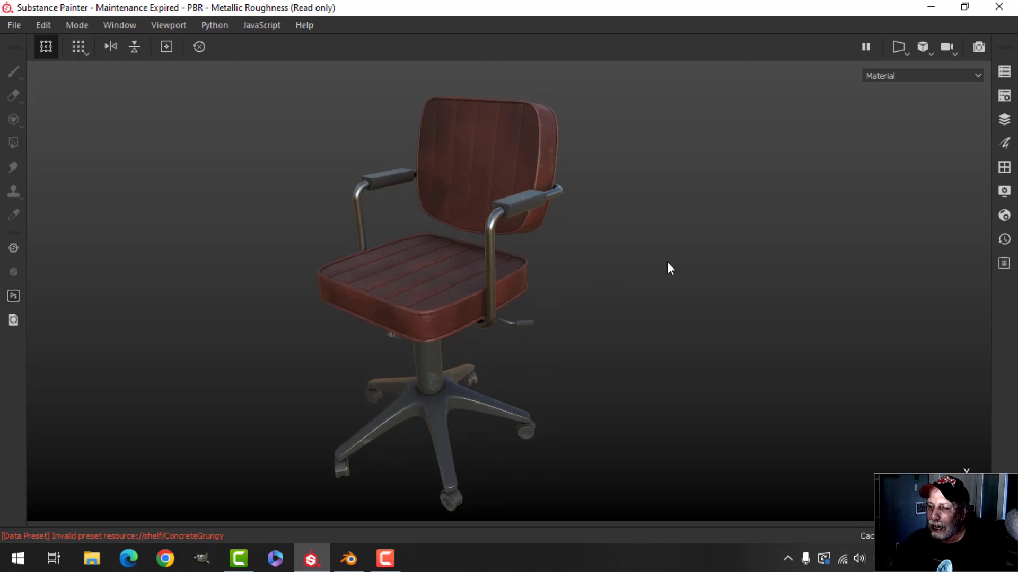